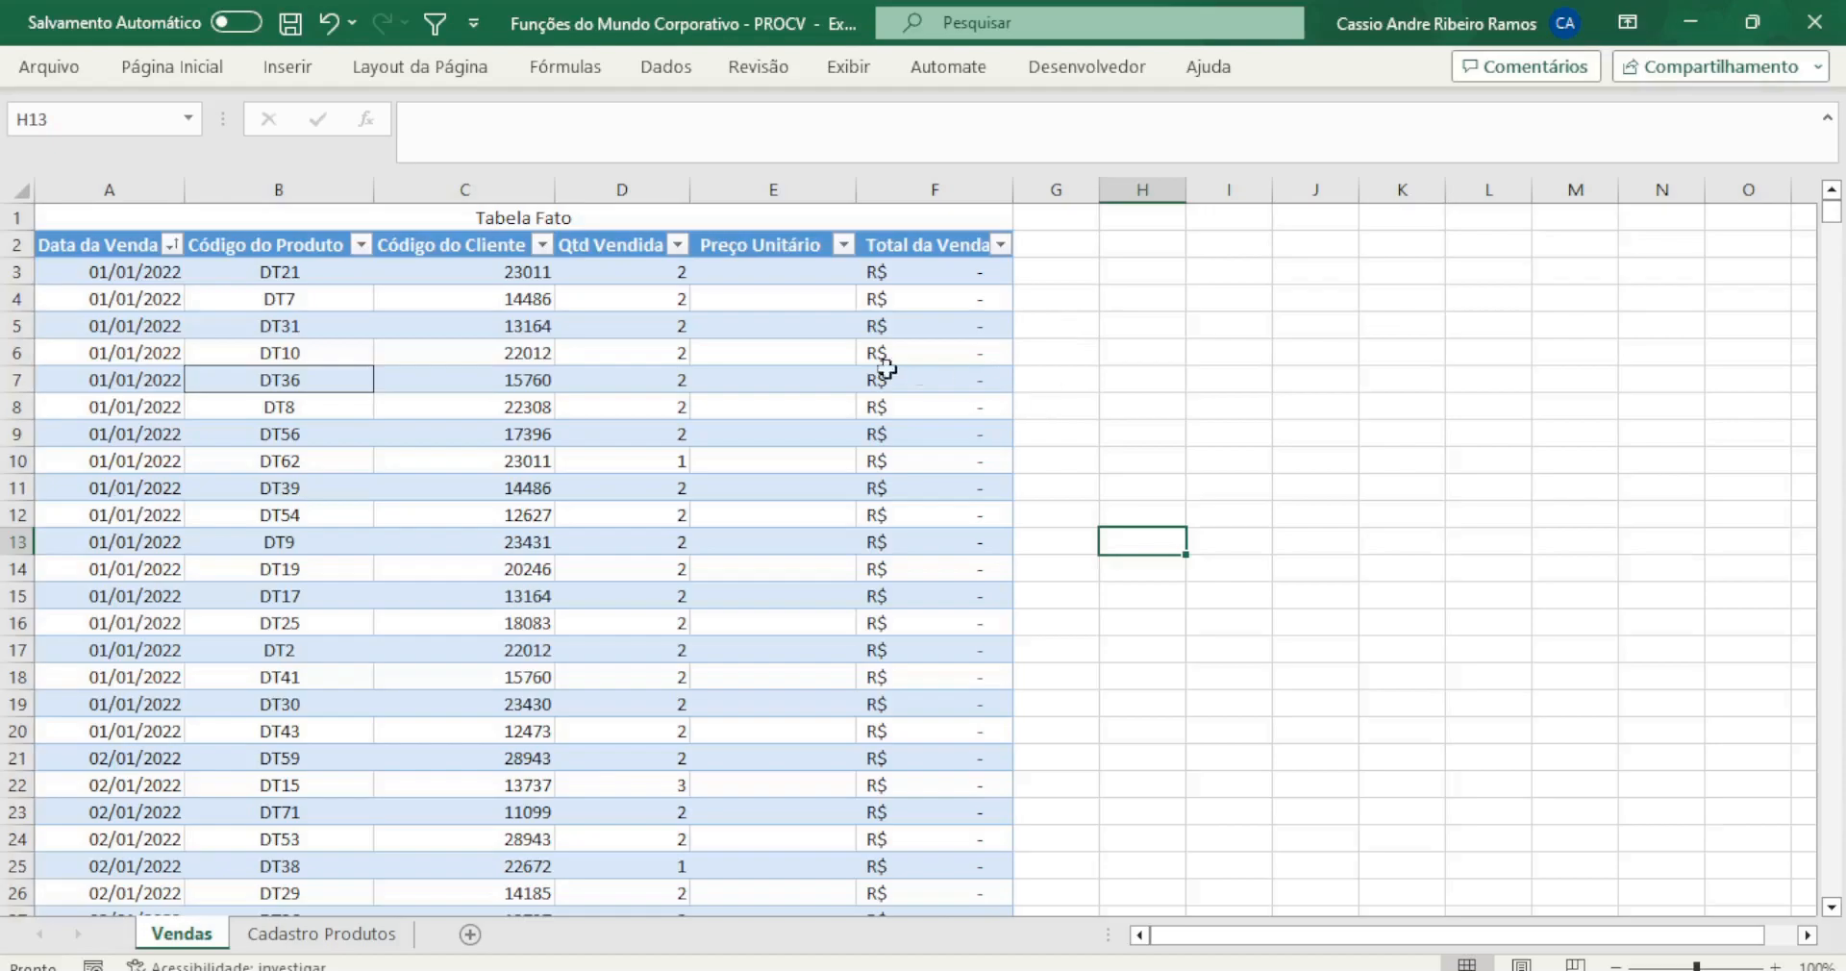
# Examine the Vendas sheet's columns, from sale date and product code to the empty unit price and the total formula
pyautogui.click(693, 390)
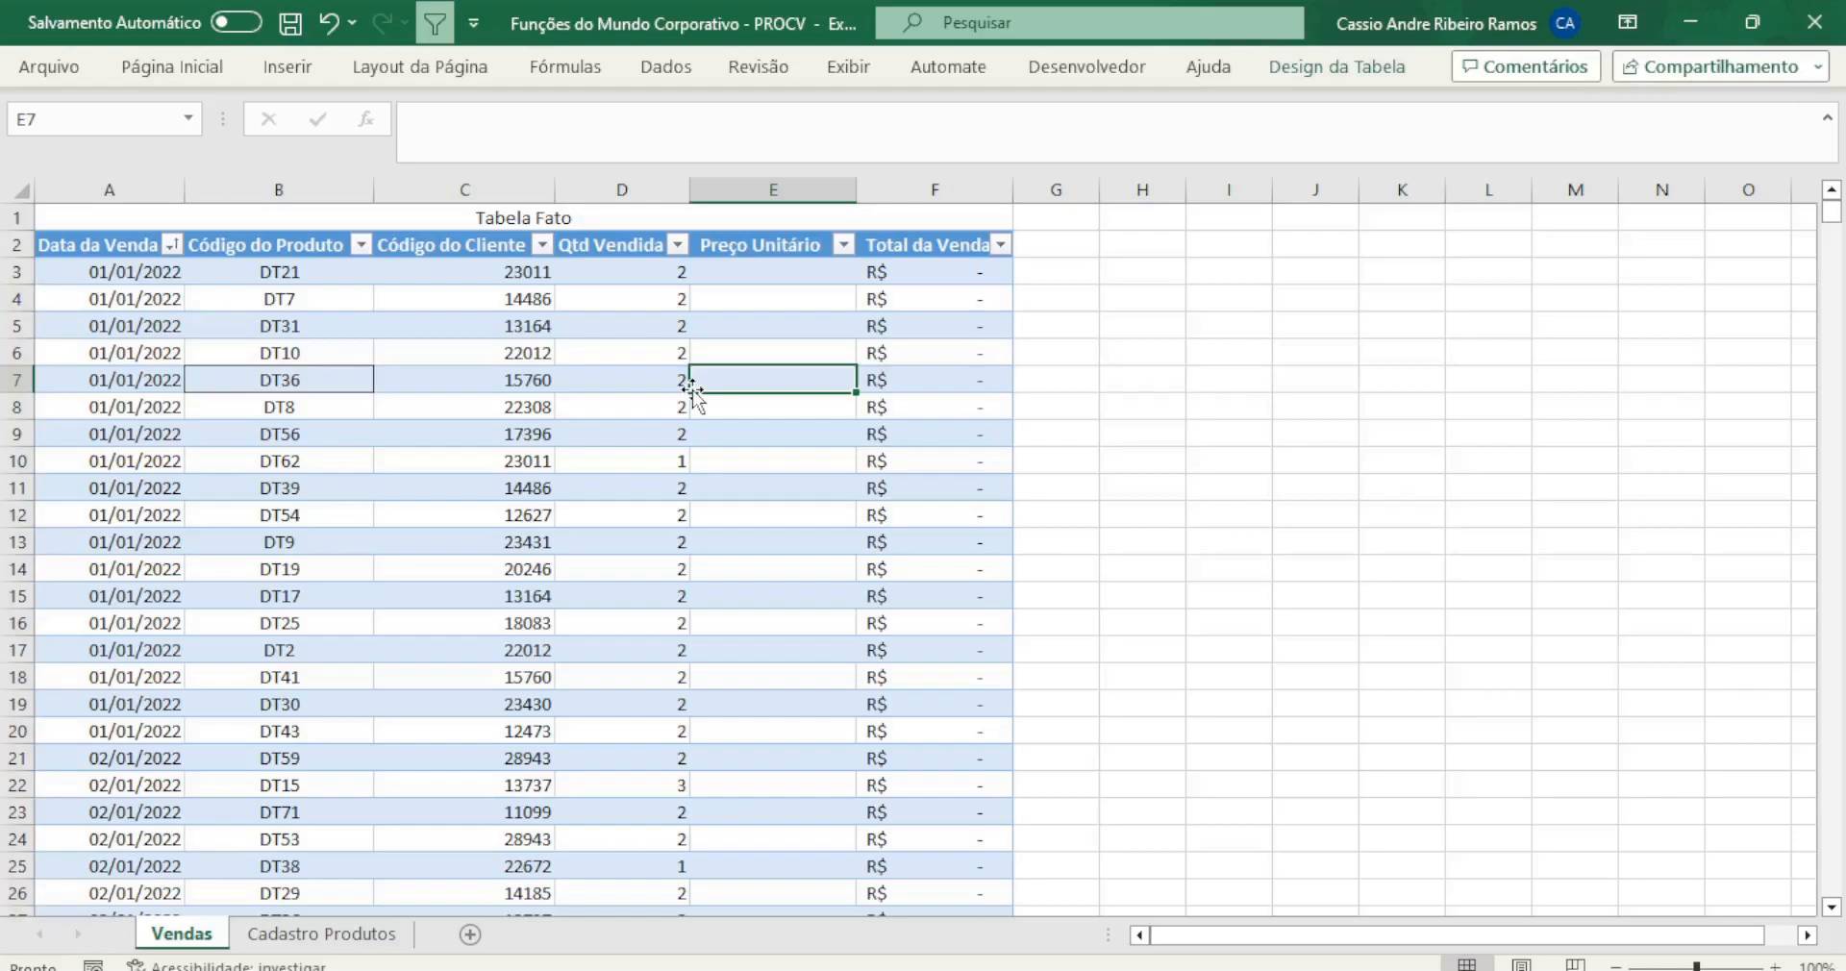
pyautogui.click(124, 279)
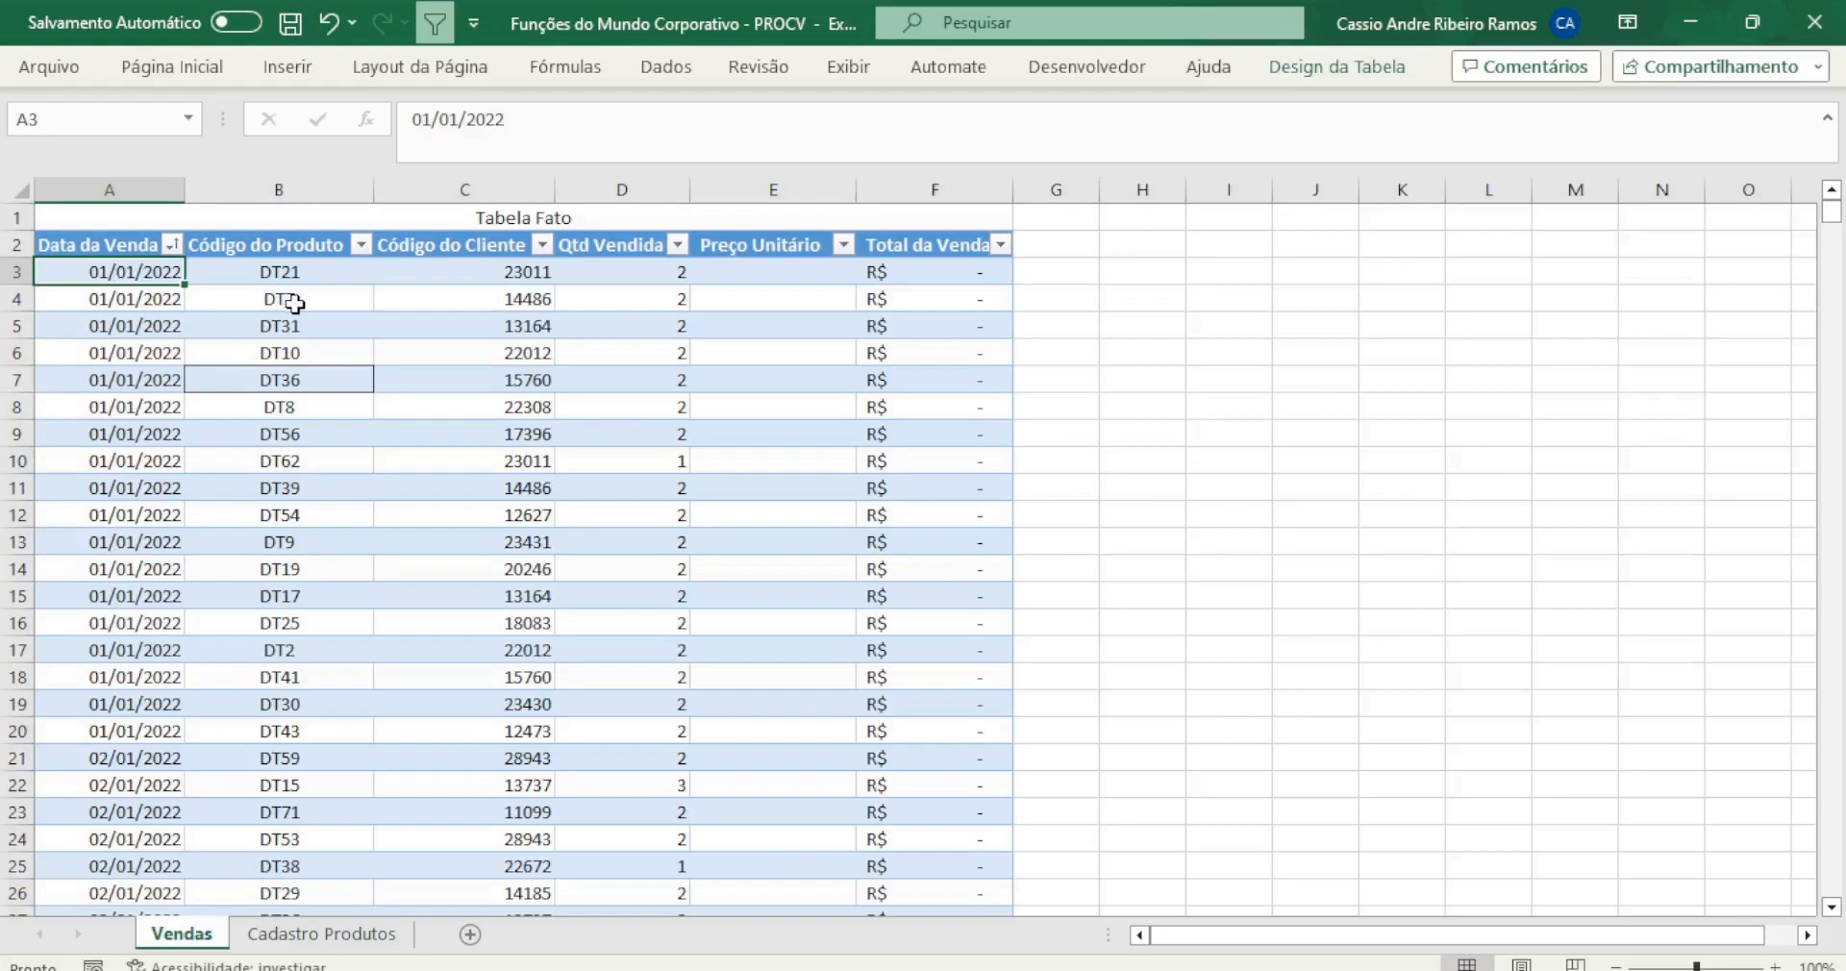
pyautogui.click(294, 300)
pyautogui.click(499, 302)
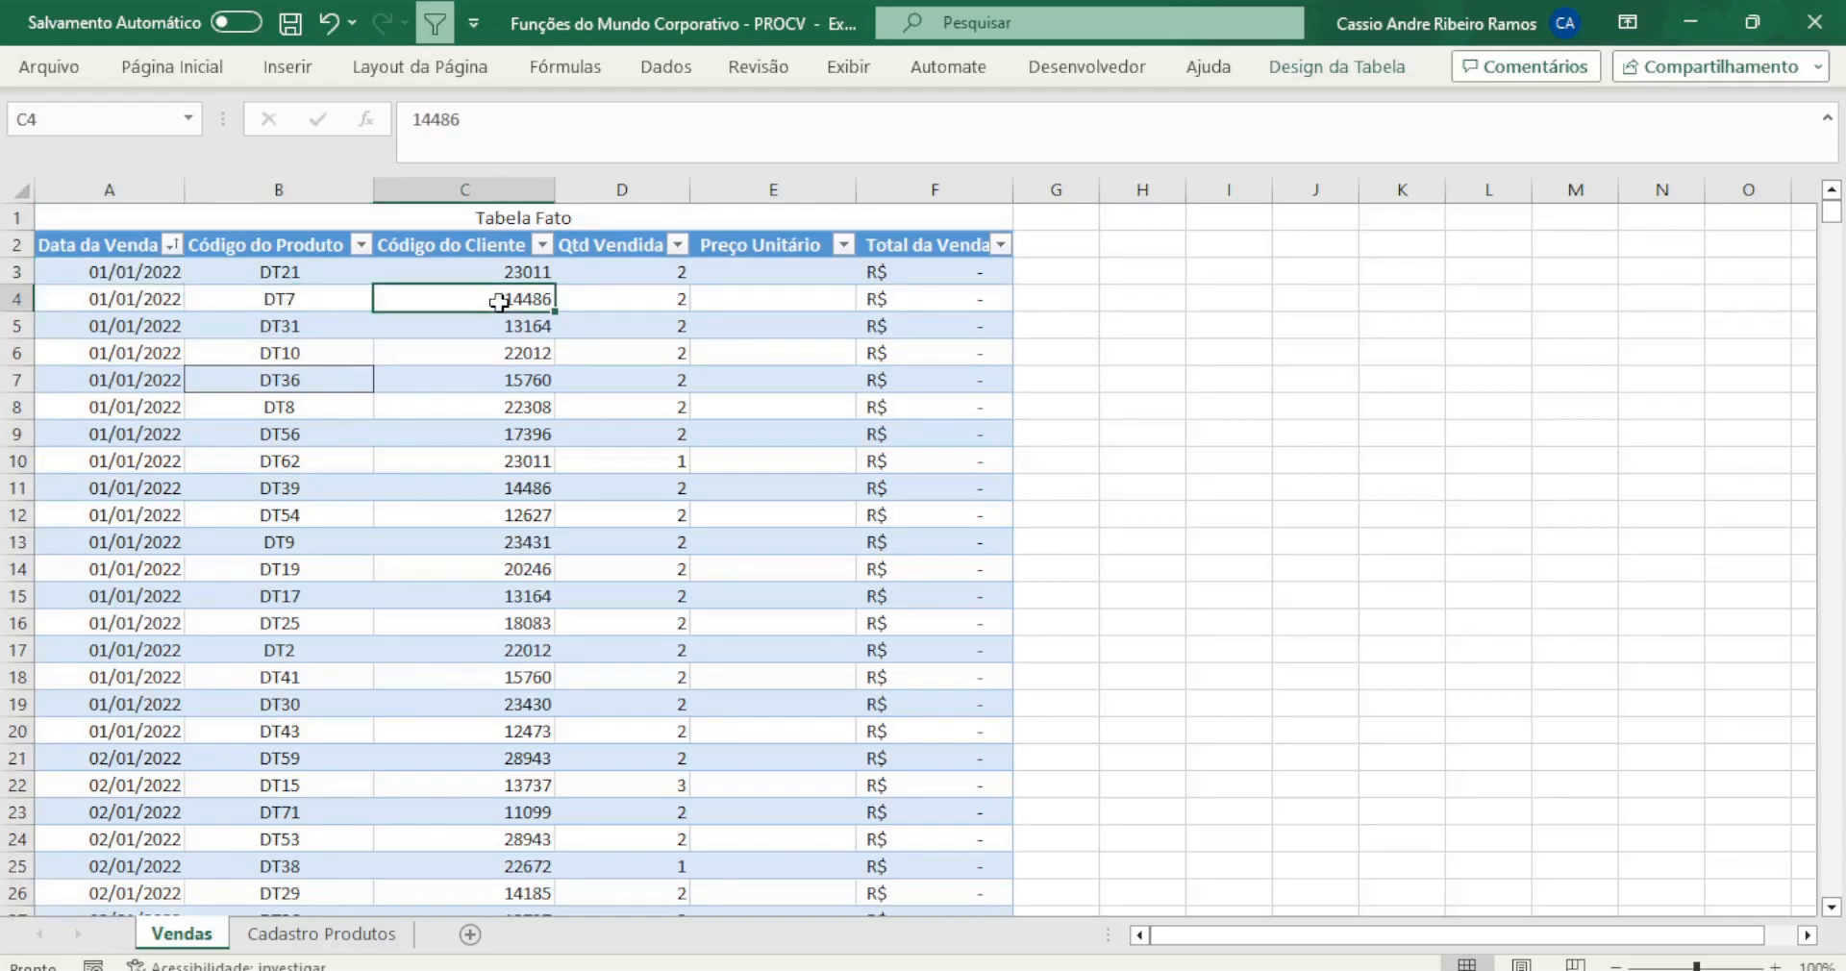
pyautogui.click(616, 303)
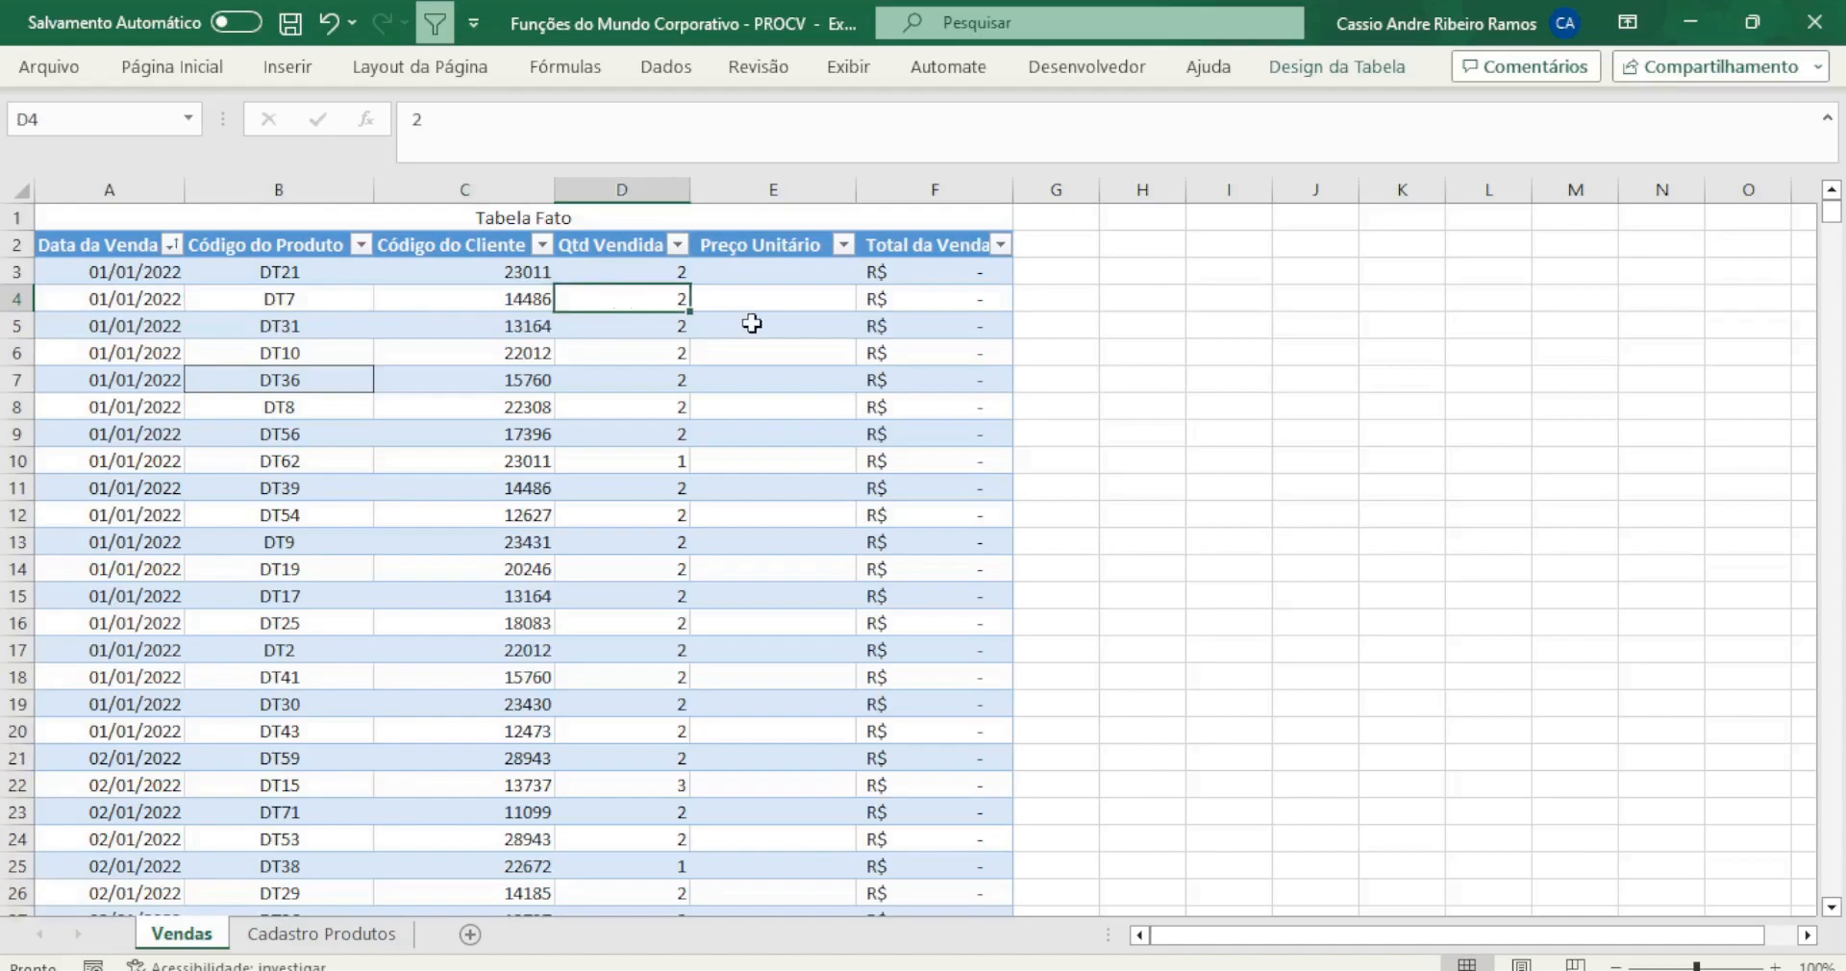
pyautogui.click(788, 317)
pyautogui.click(954, 265)
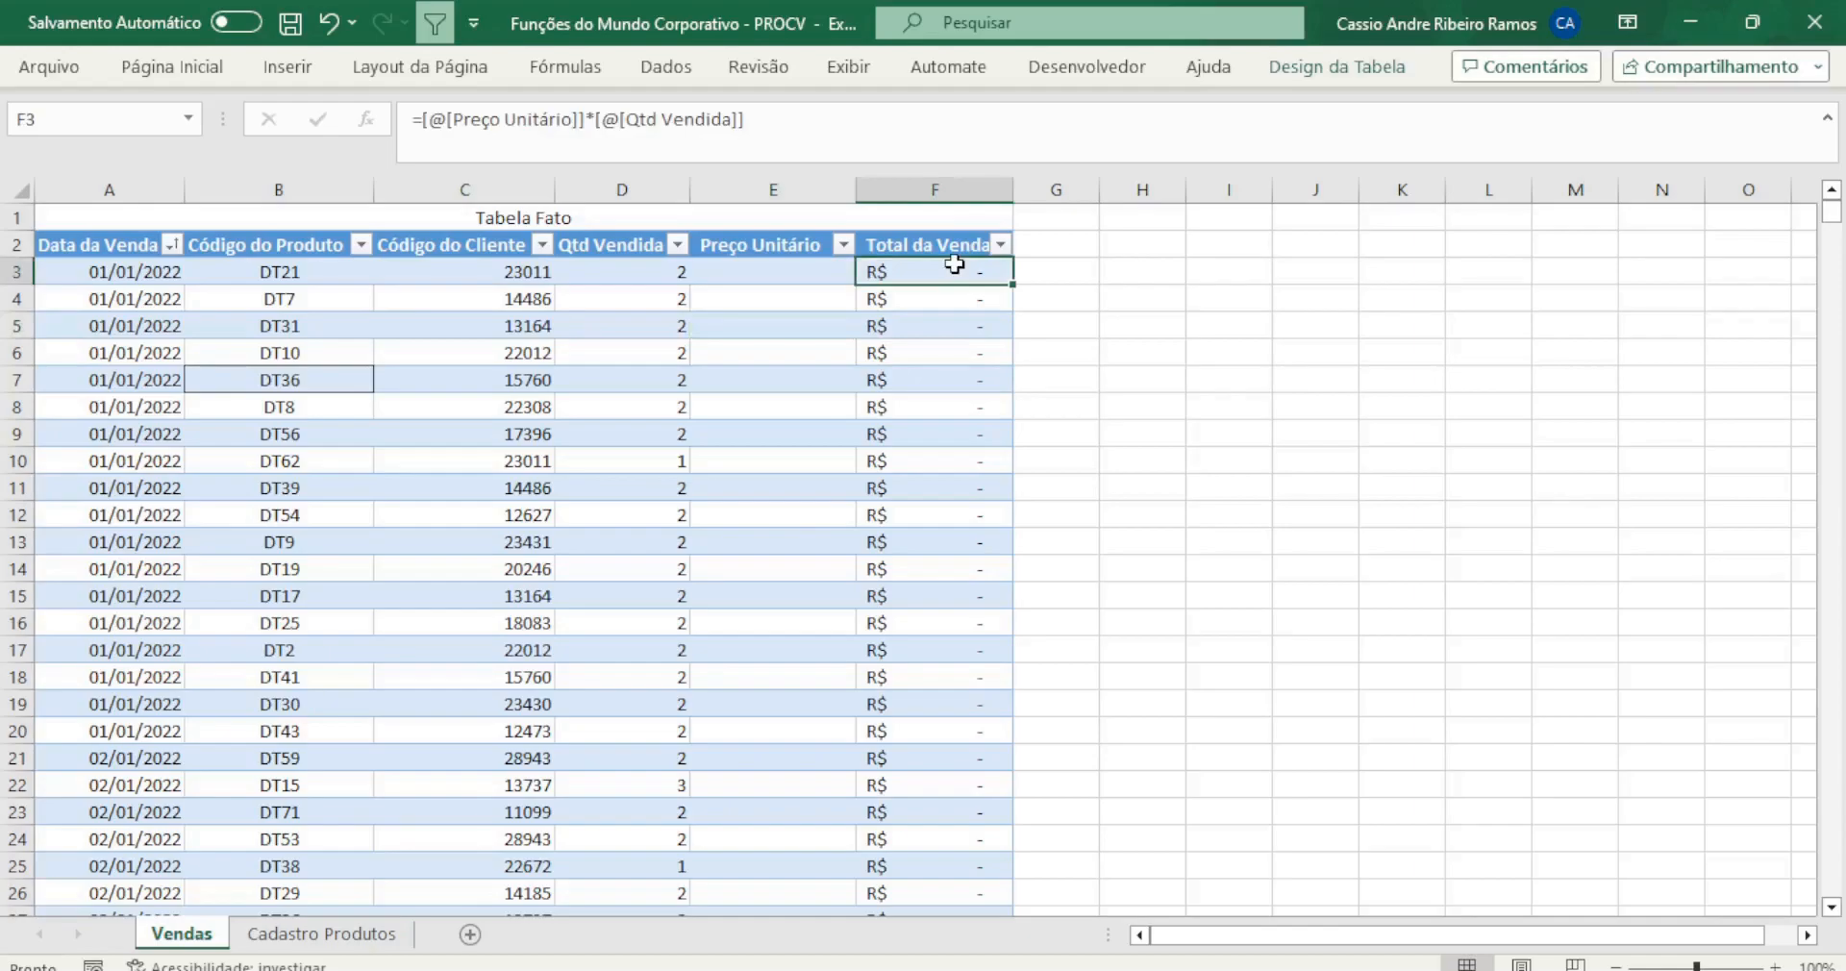
pyautogui.click(826, 279)
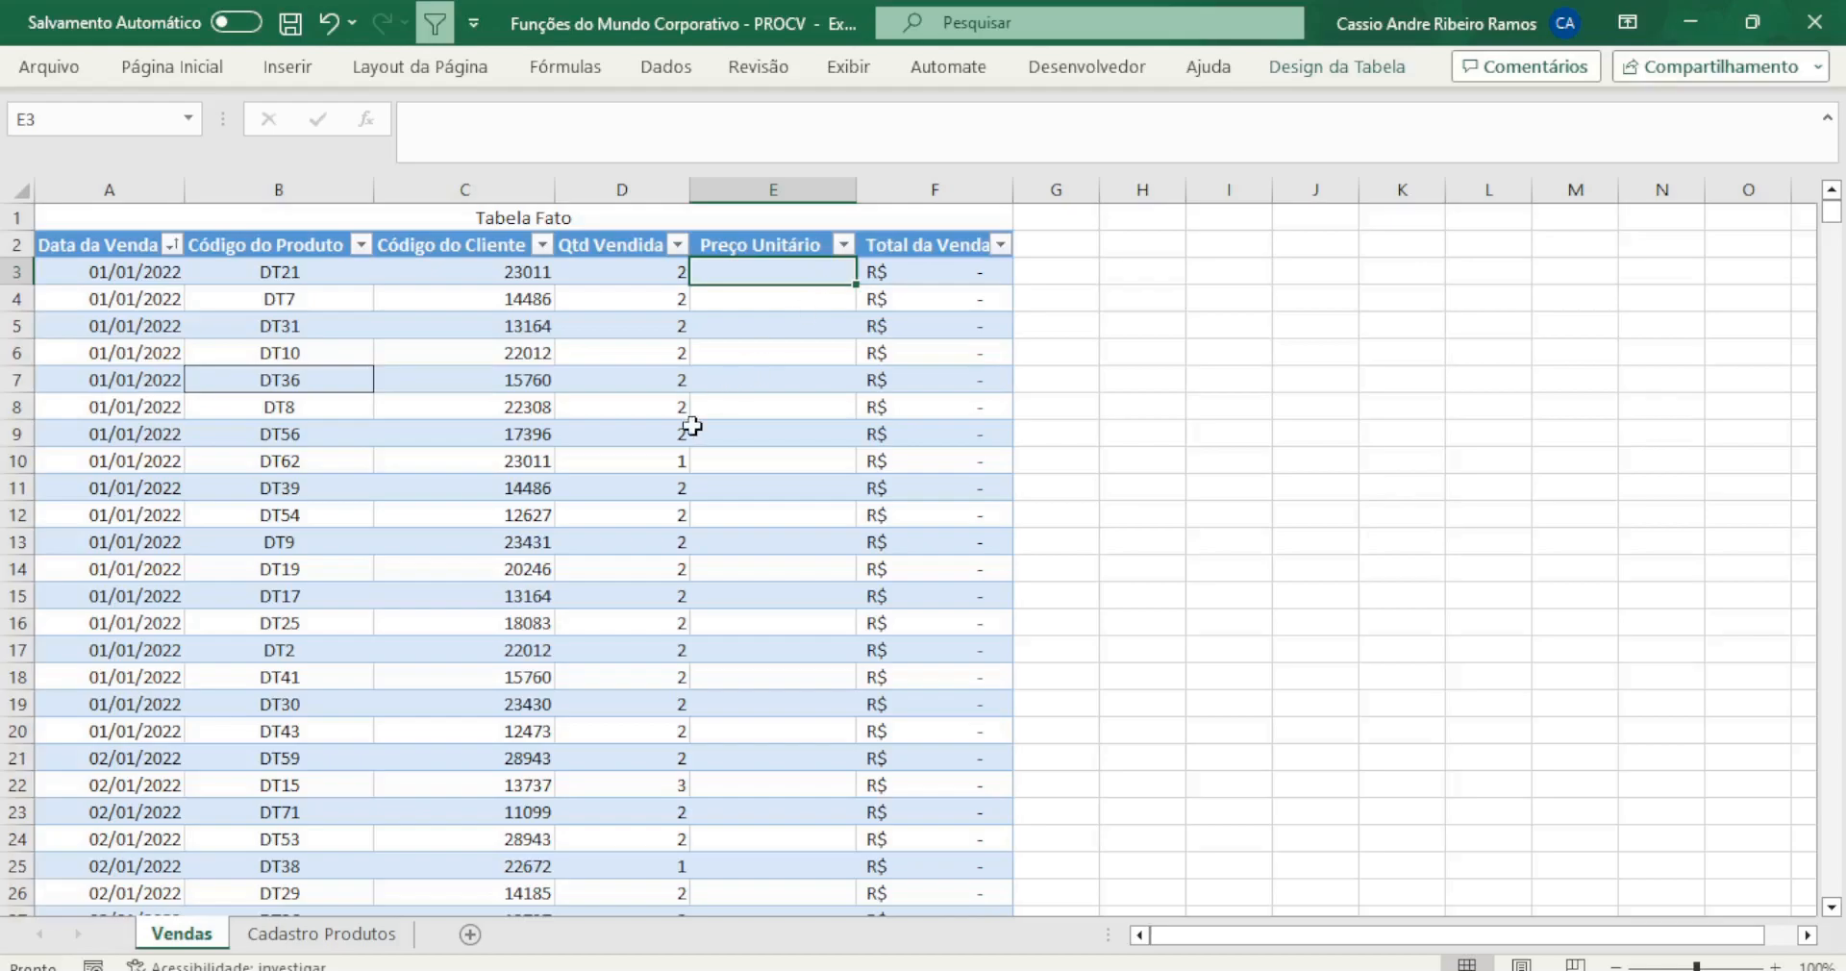
# Examine the Cadastro Produtos sheet's product code, product, brand and unit price columns
pyautogui.click(352, 939)
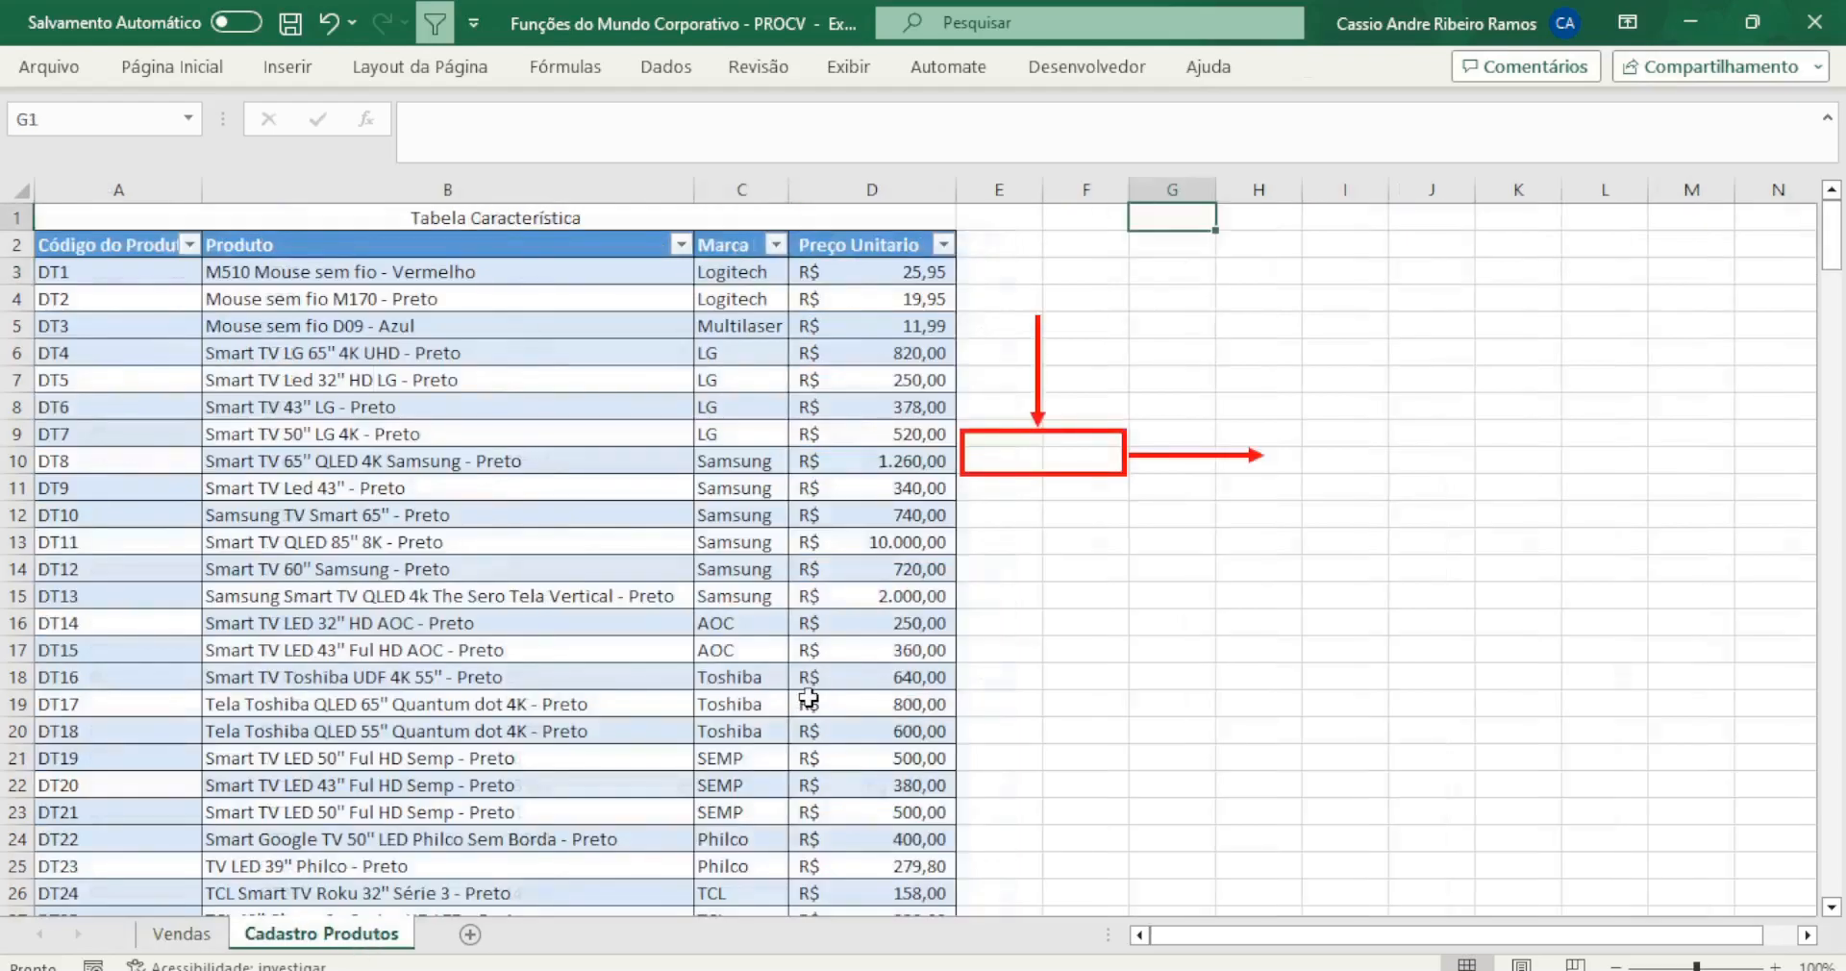
pyautogui.click(428, 300)
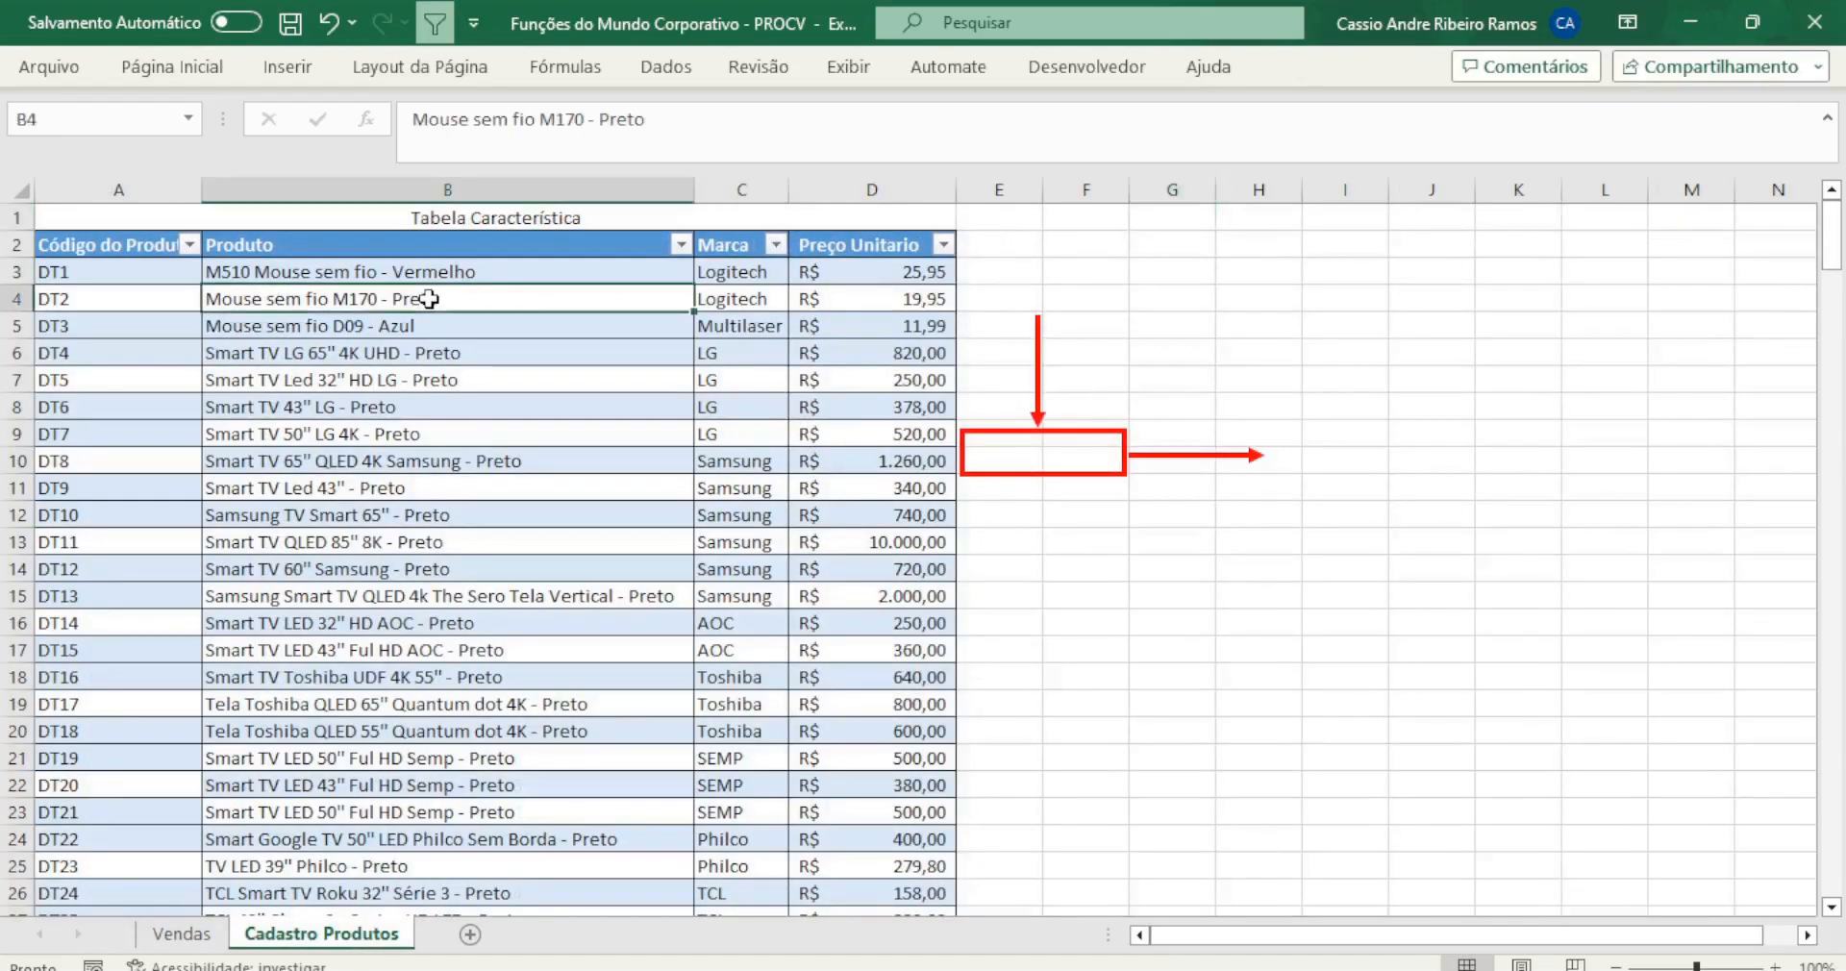
pyautogui.click(71, 266)
pyautogui.click(482, 330)
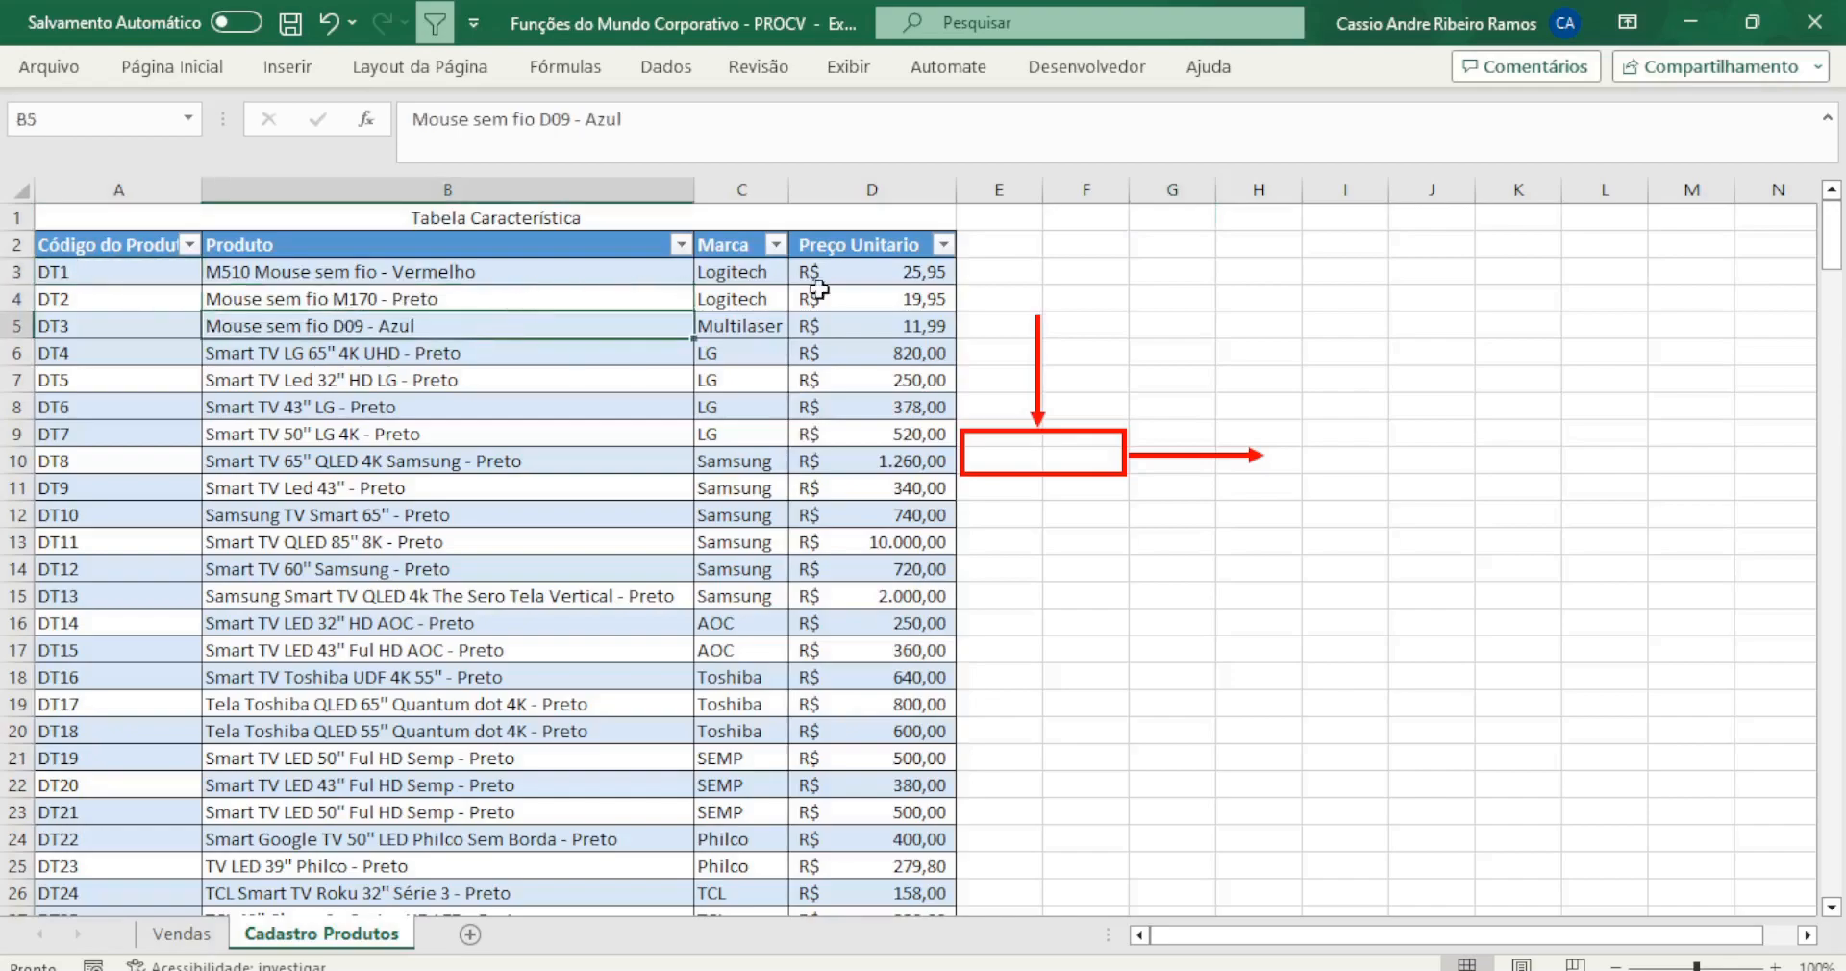
pyautogui.click(767, 292)
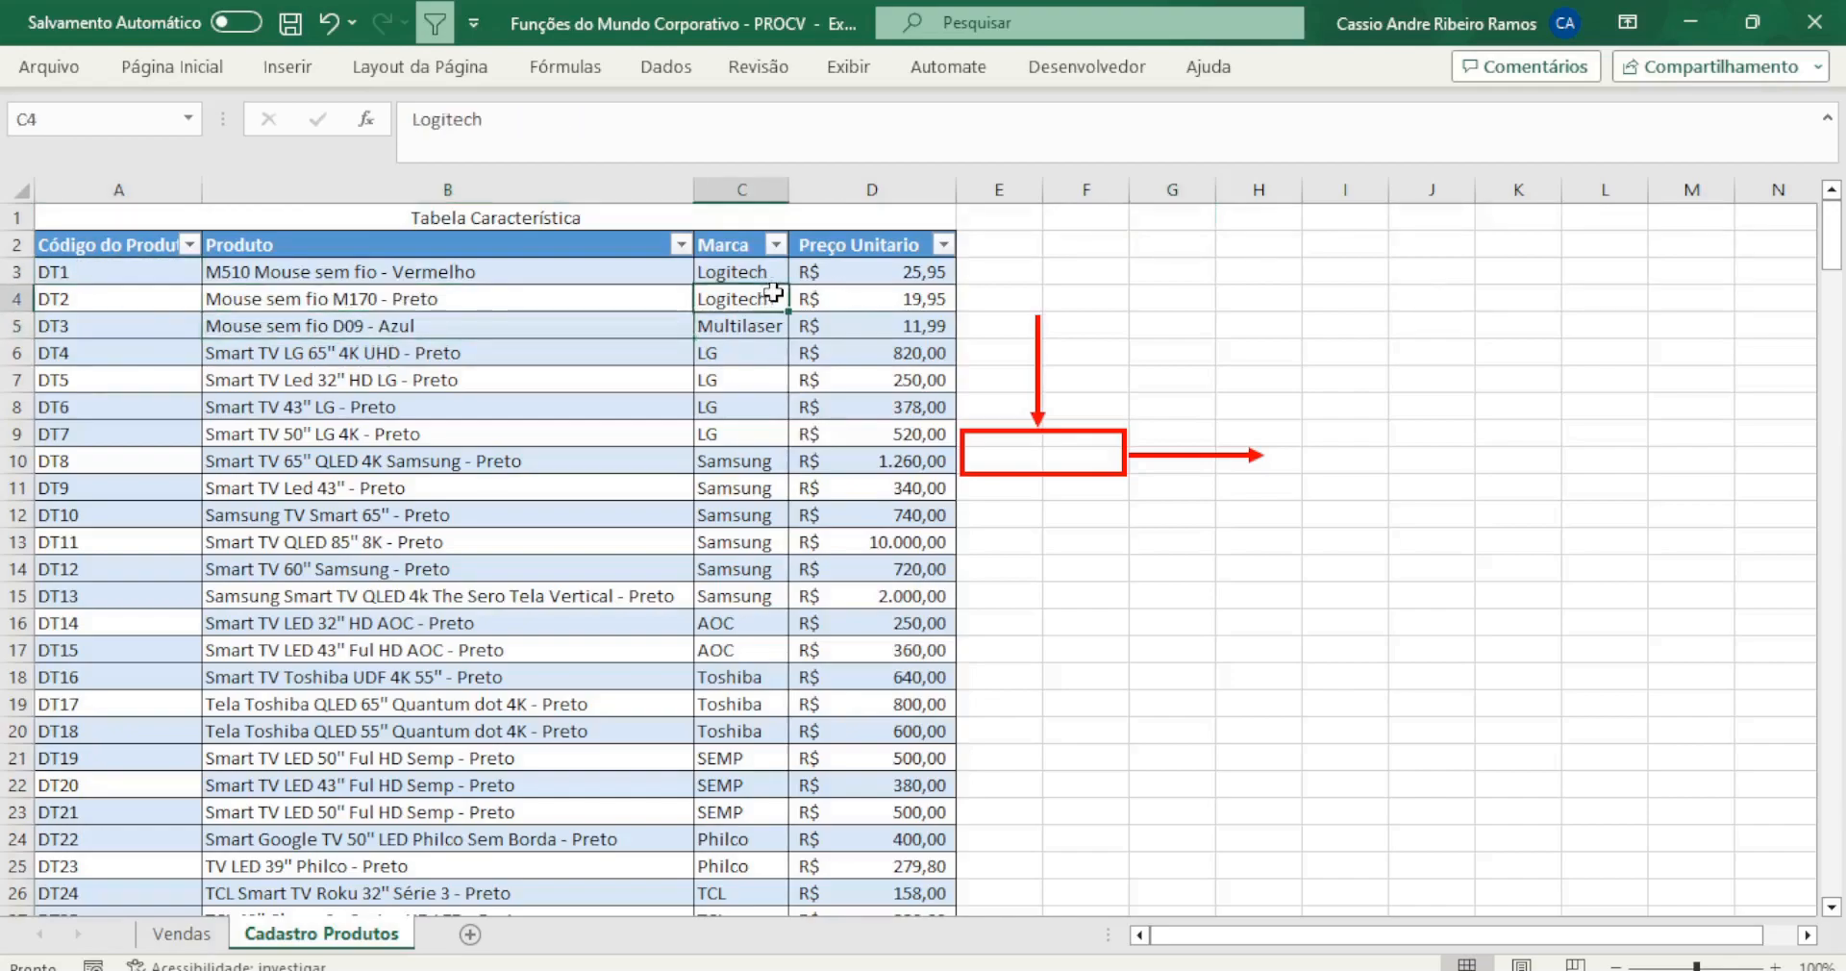
pyautogui.click(947, 275)
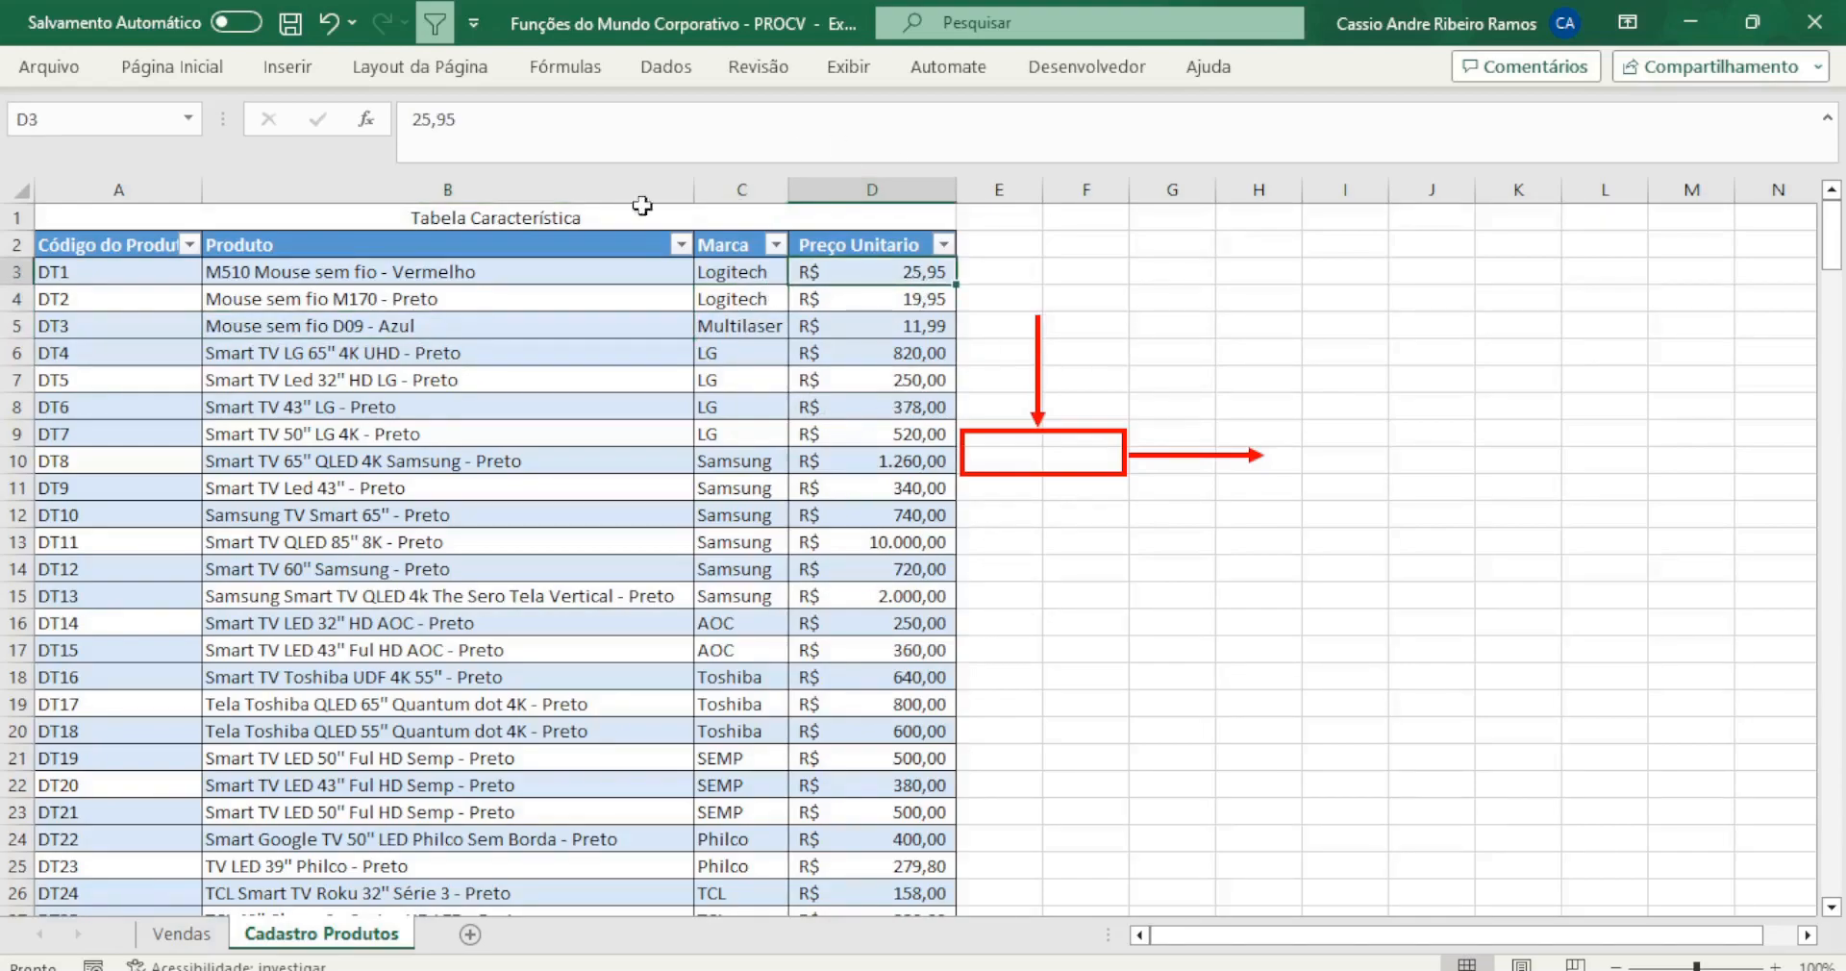
pyautogui.click(569, 216)
# Compare the Vendas table with the Cadastro Produtos table and inspect the product codes in the latter's first column
pyautogui.click(181, 934)
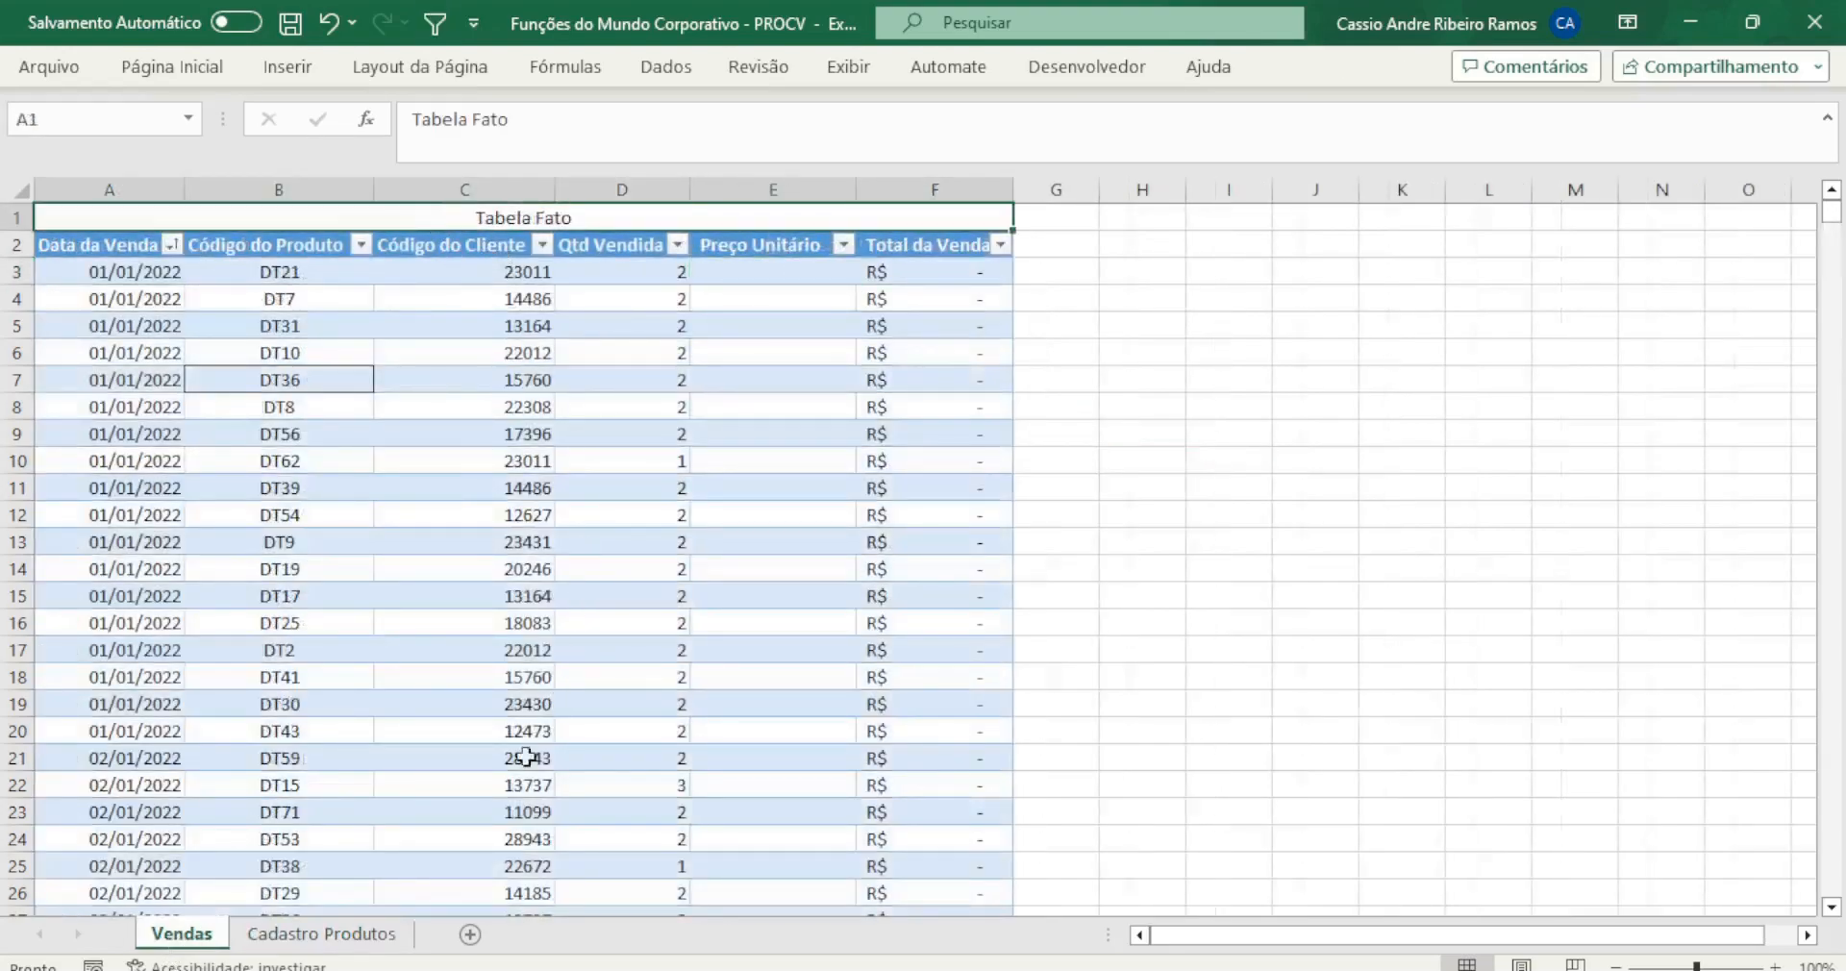
pyautogui.click(337, 935)
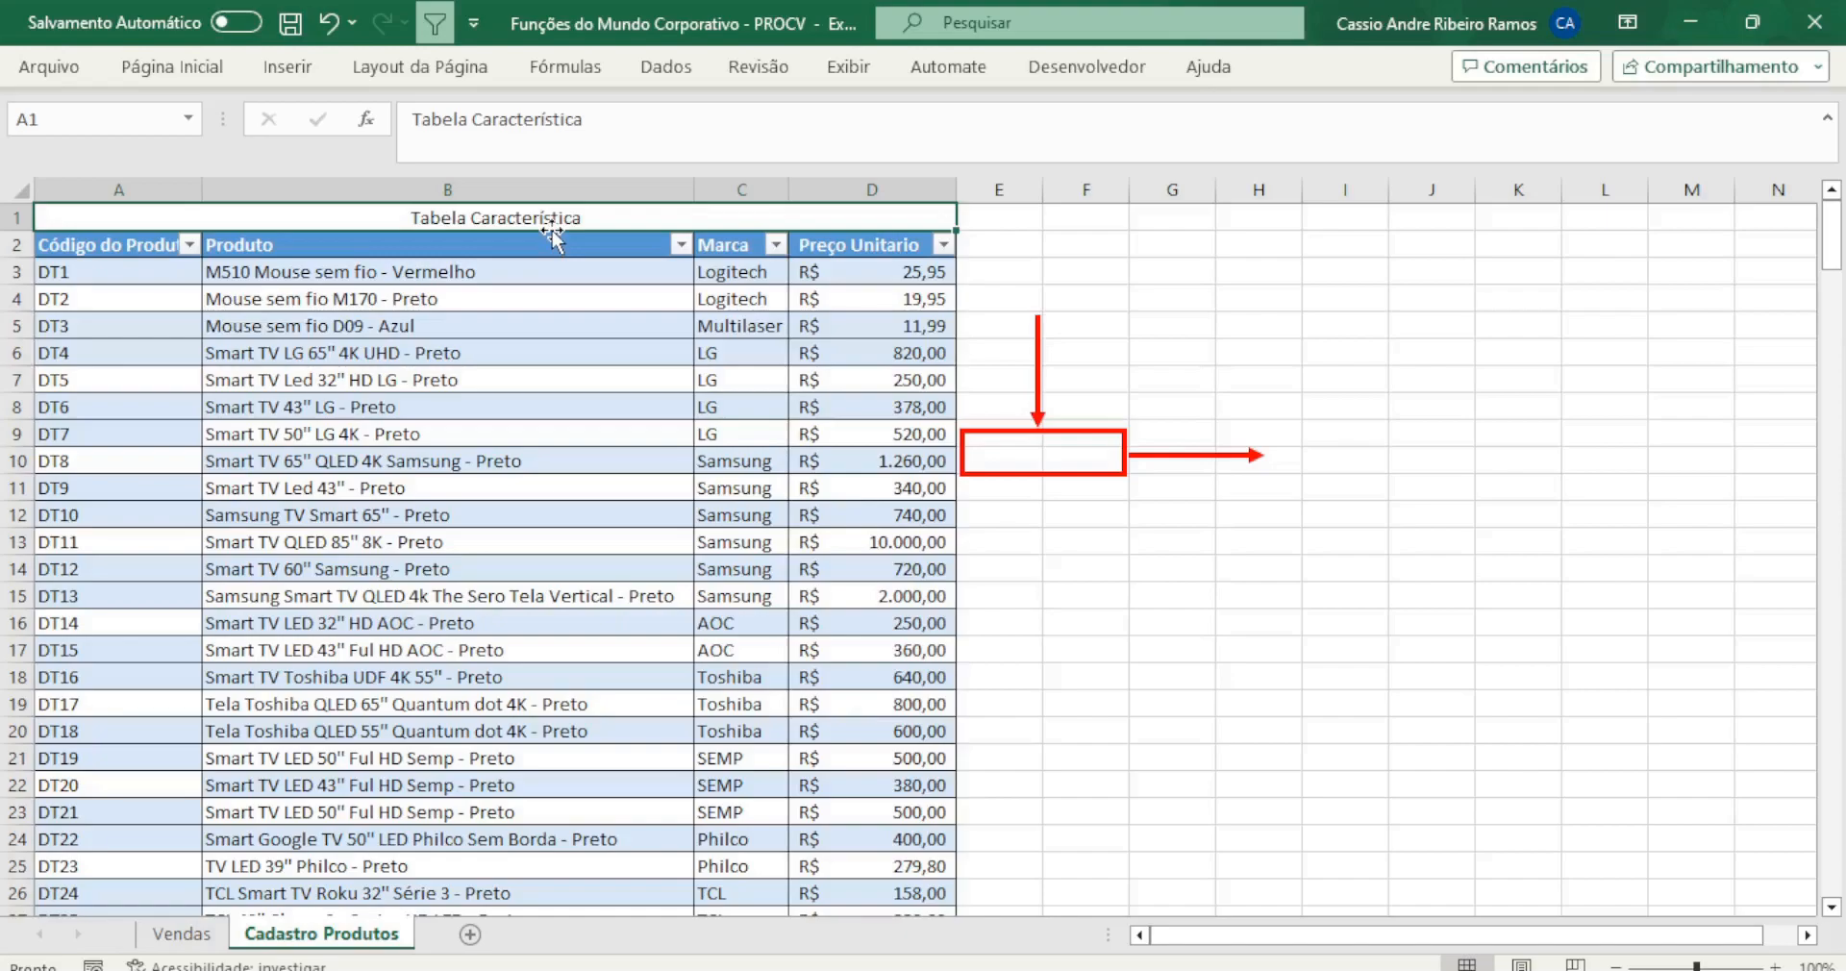
pyautogui.click(274, 298)
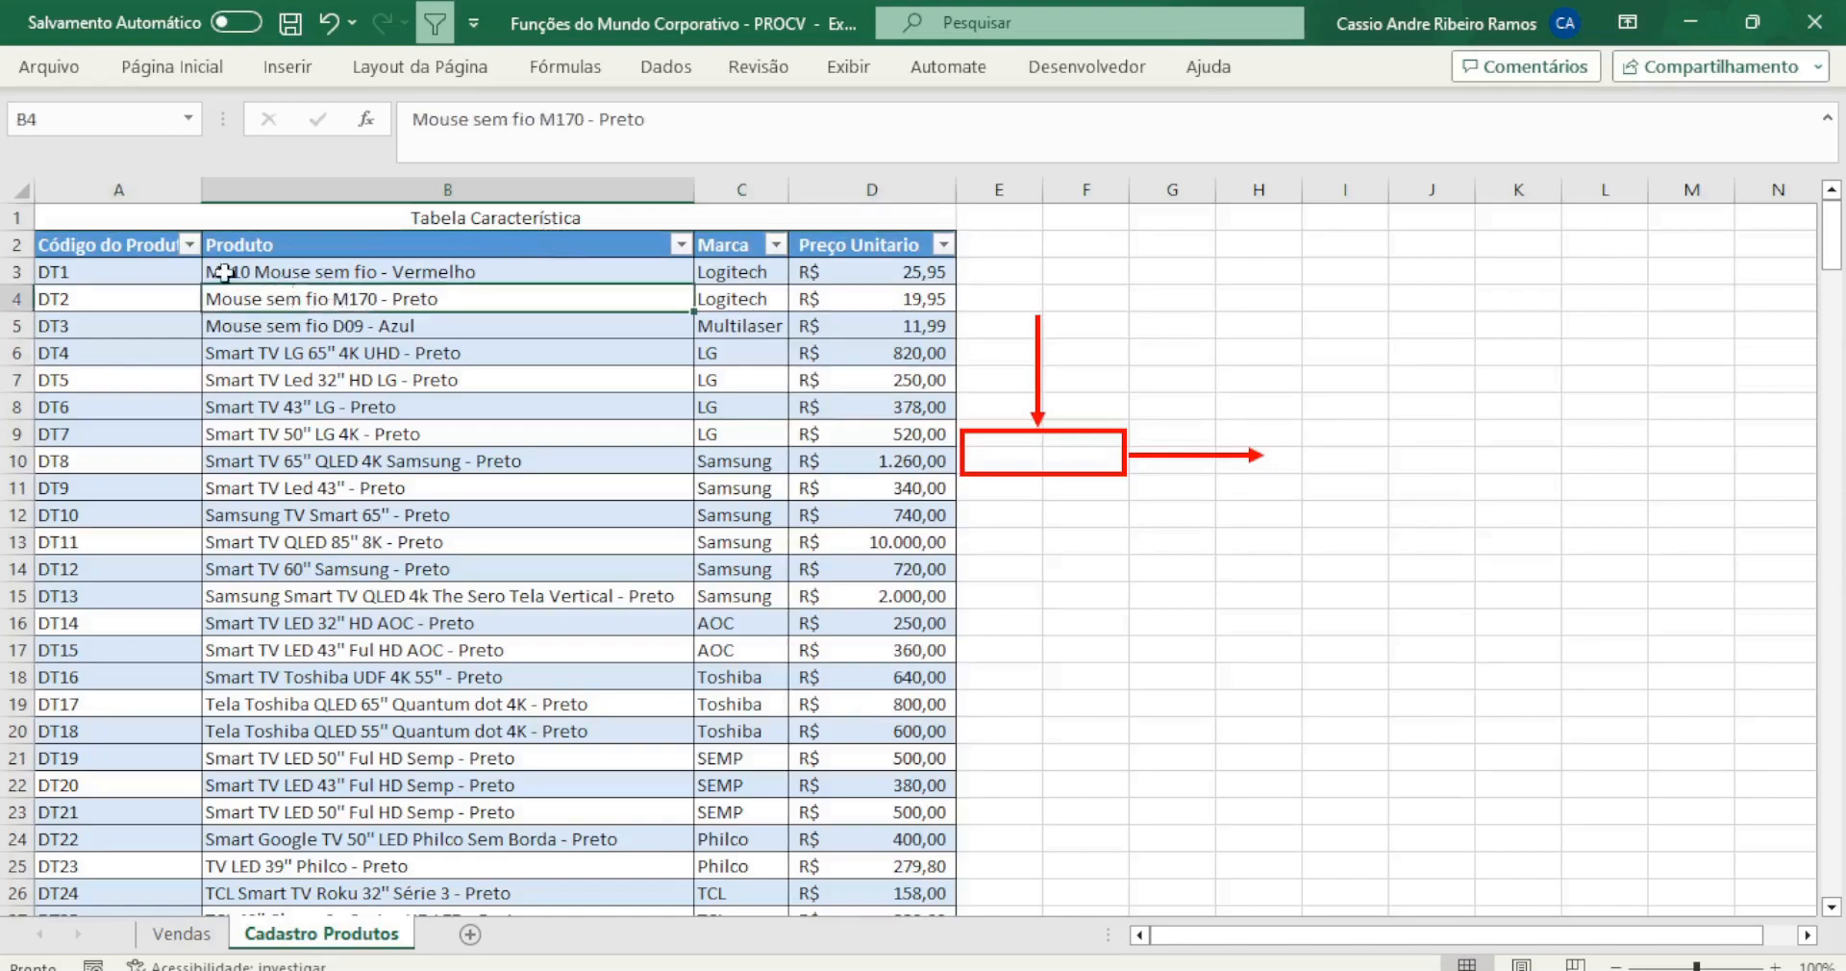
pyautogui.click(136, 272)
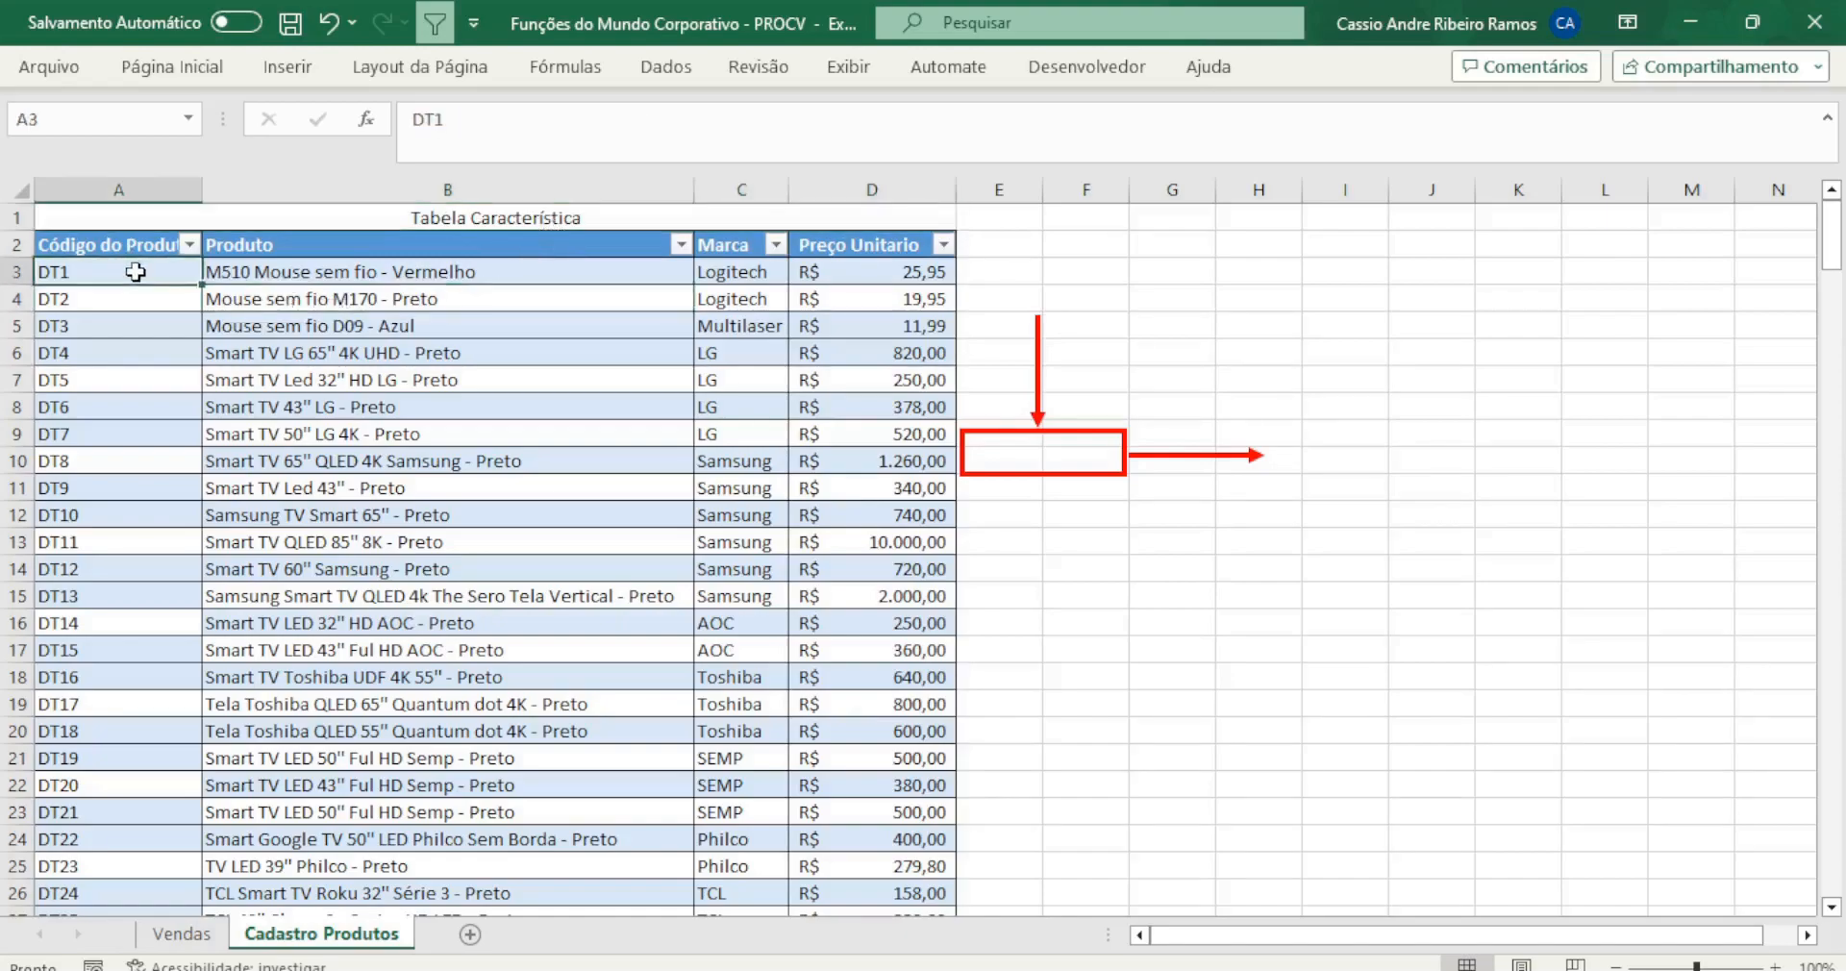
pyautogui.click(136, 298)
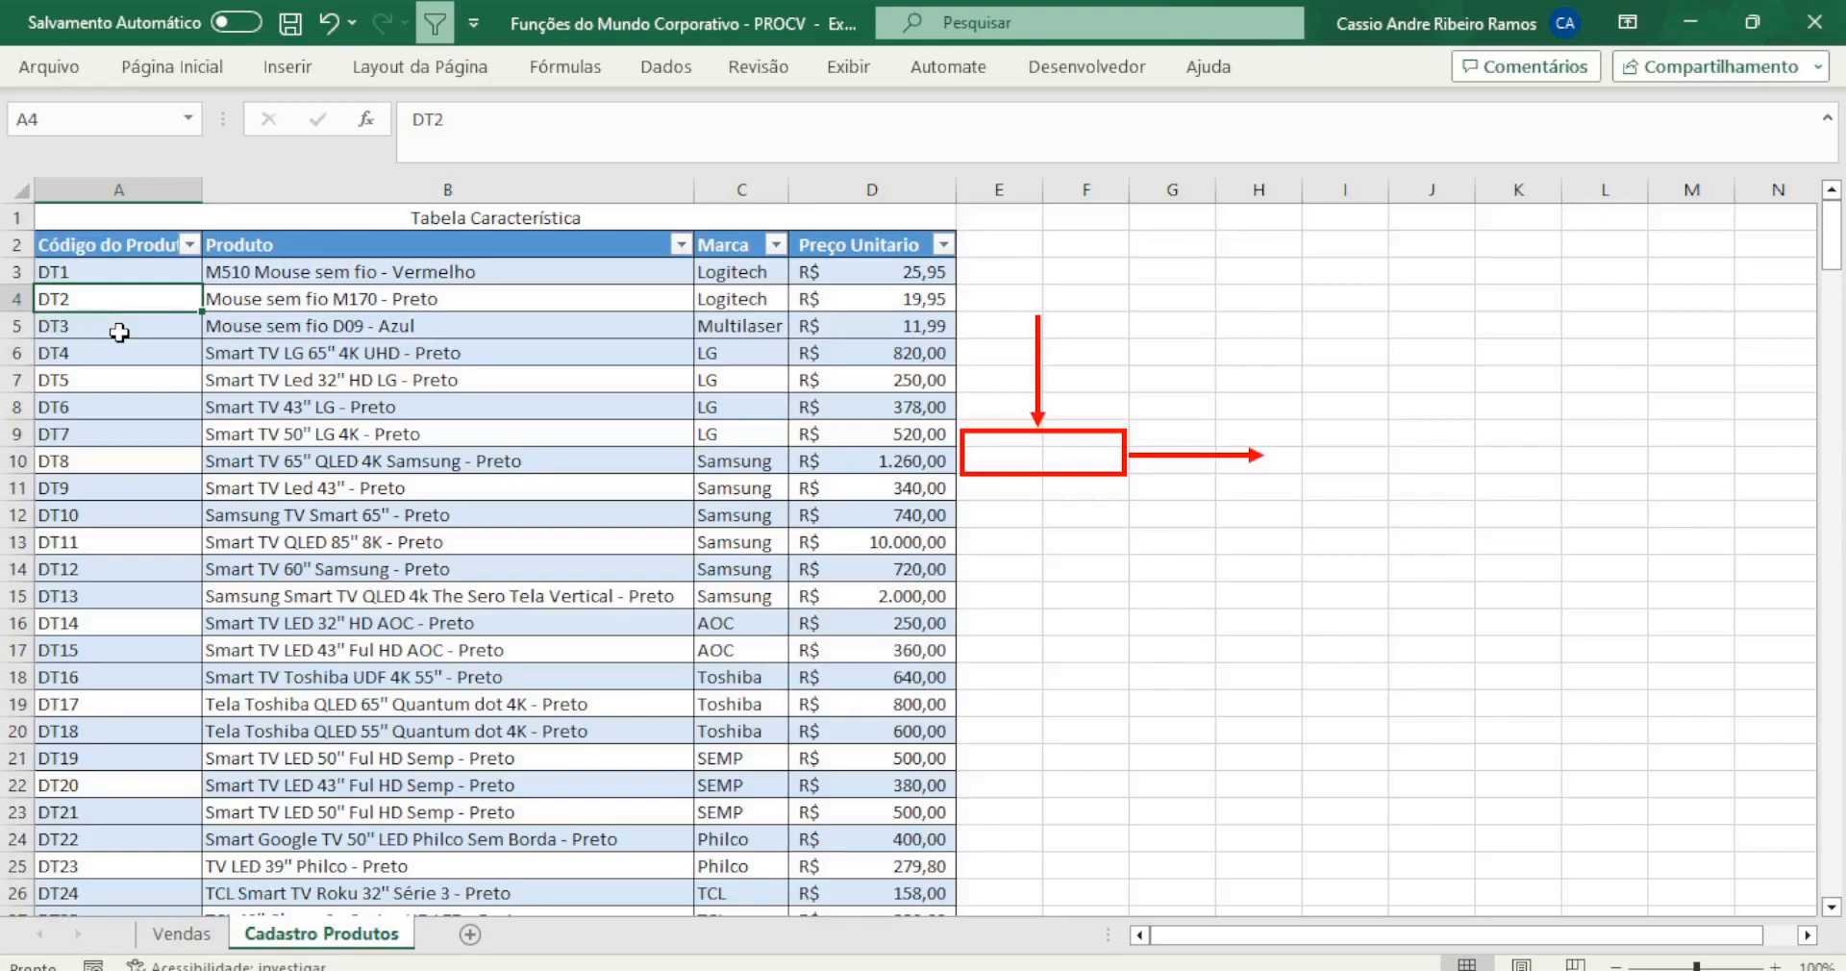
pyautogui.click(102, 274)
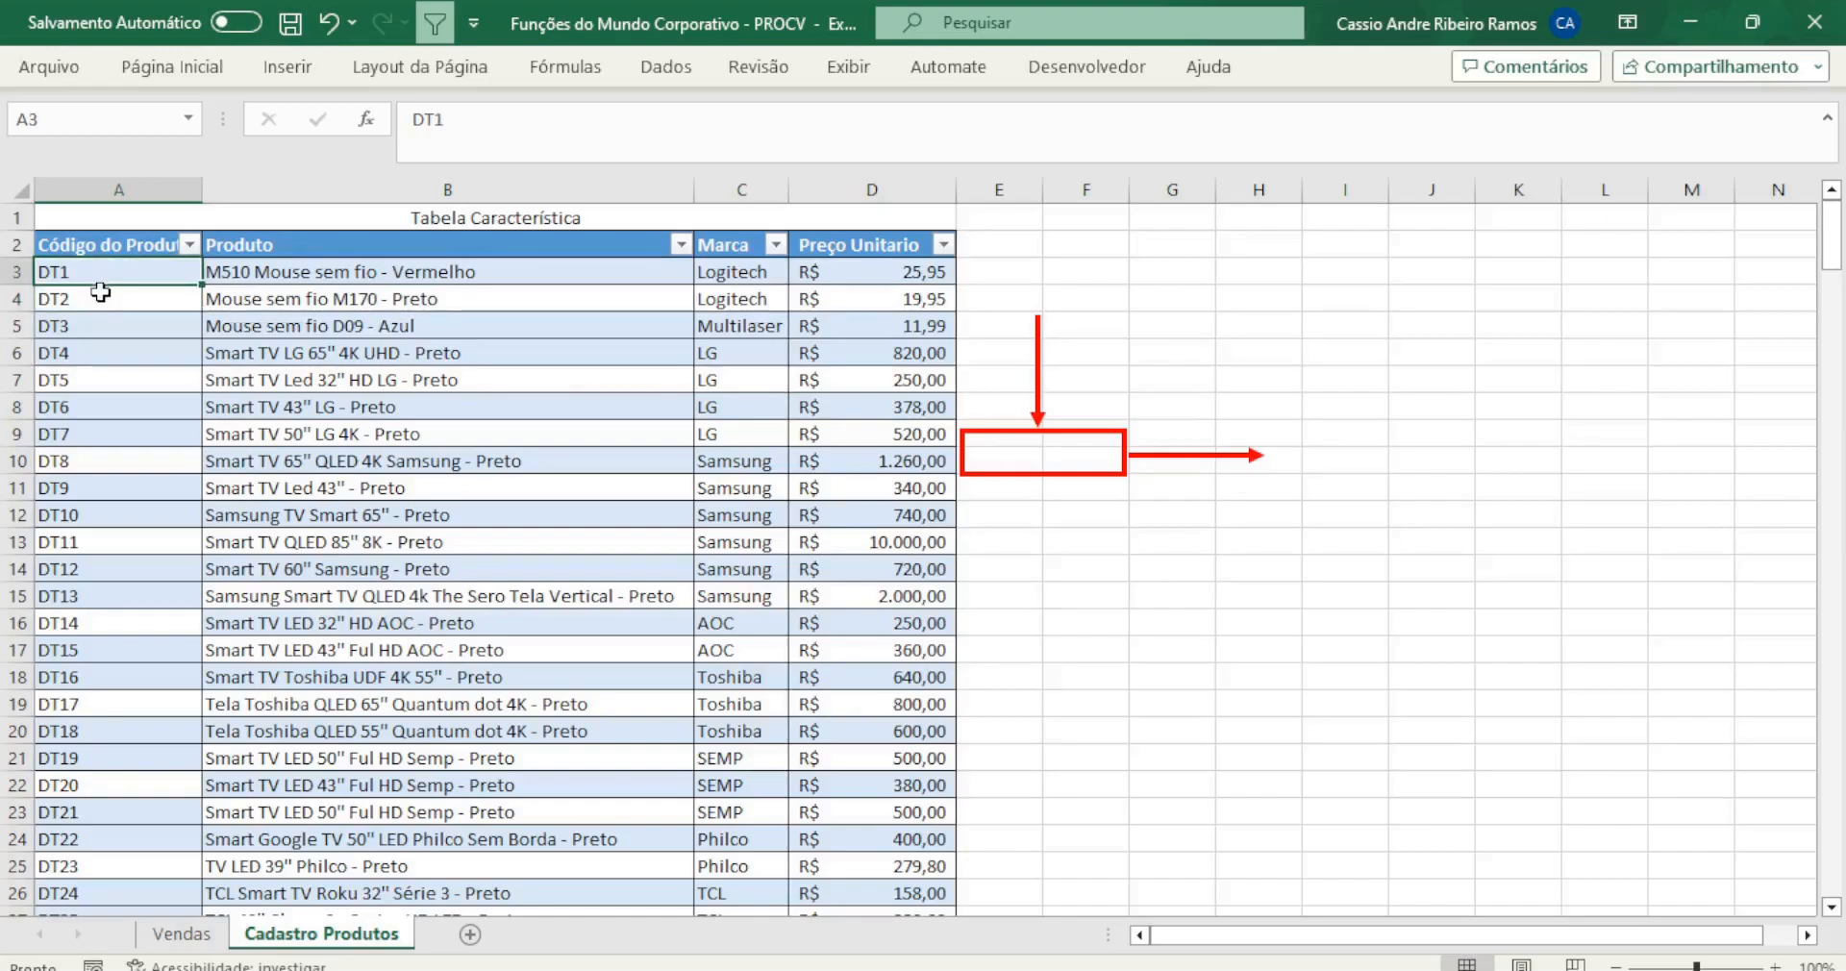
# Replace the product code in cell A4 of Cadastro Produtos with DT1 and undo the edit
pyautogui.click(82, 302)
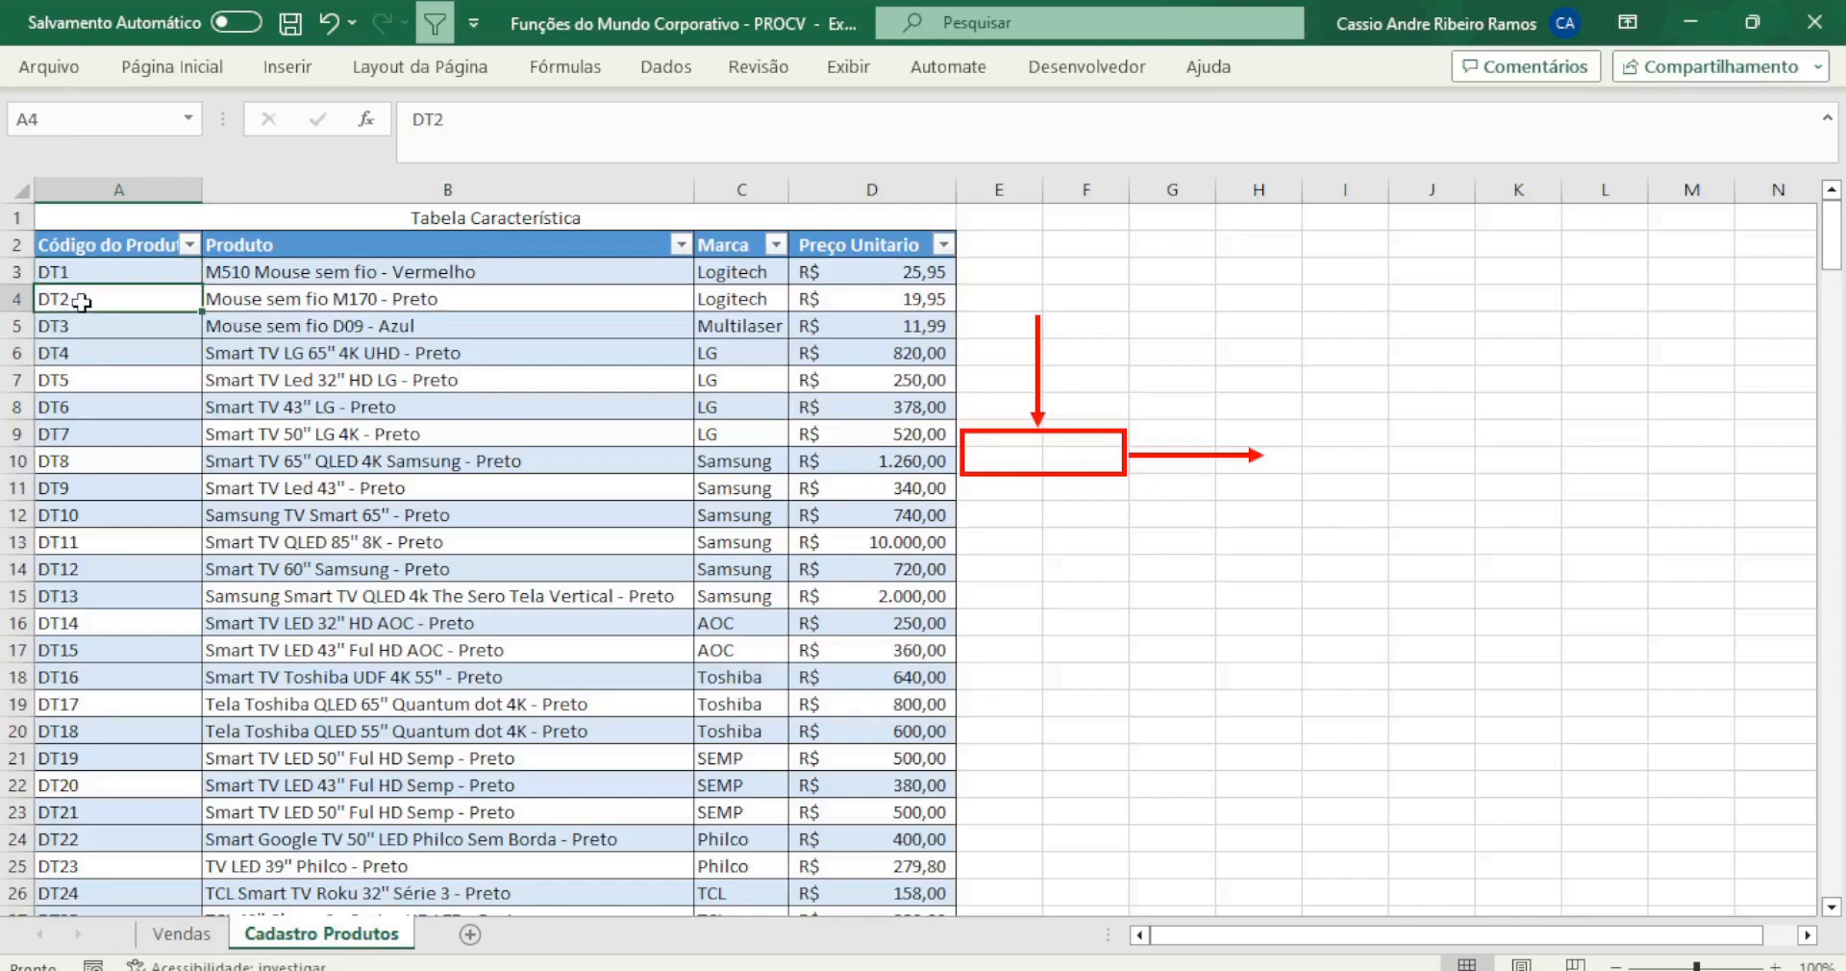
pyautogui.doubleClick(81, 302)
pyautogui.press('BackSpace')
pyautogui.write('1')
pyautogui.press('Return')
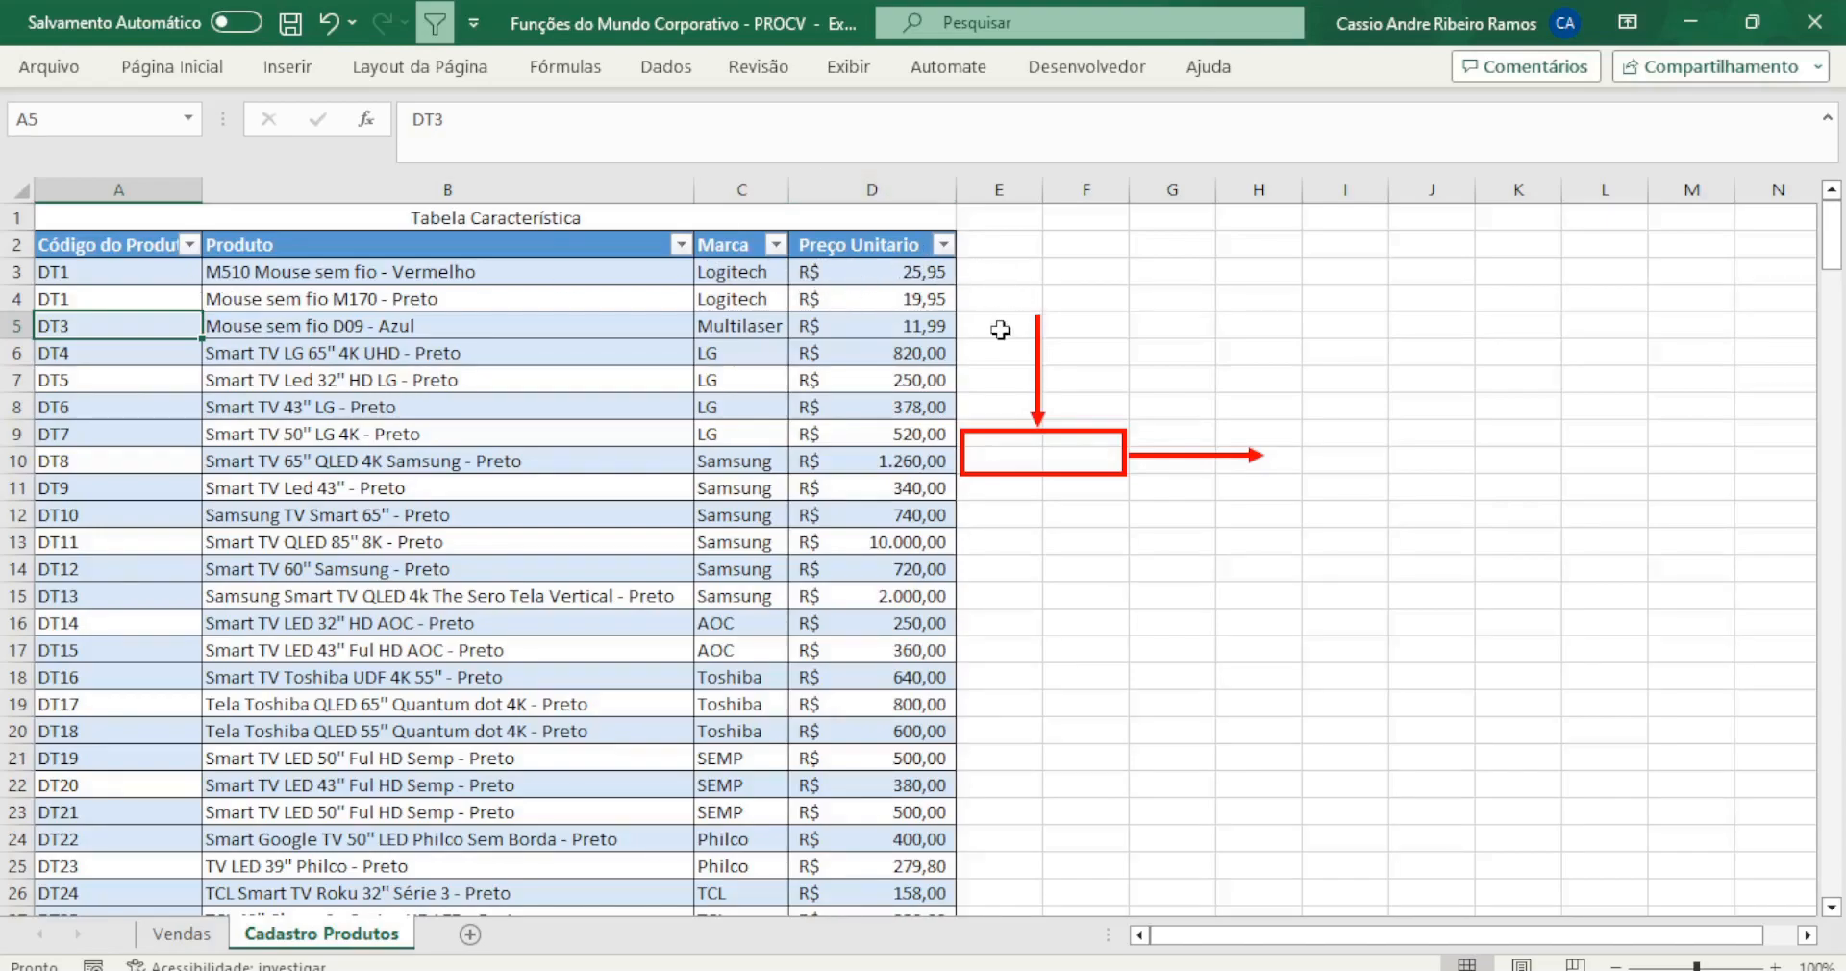
pyautogui.hotkey('ctrl', 'z')
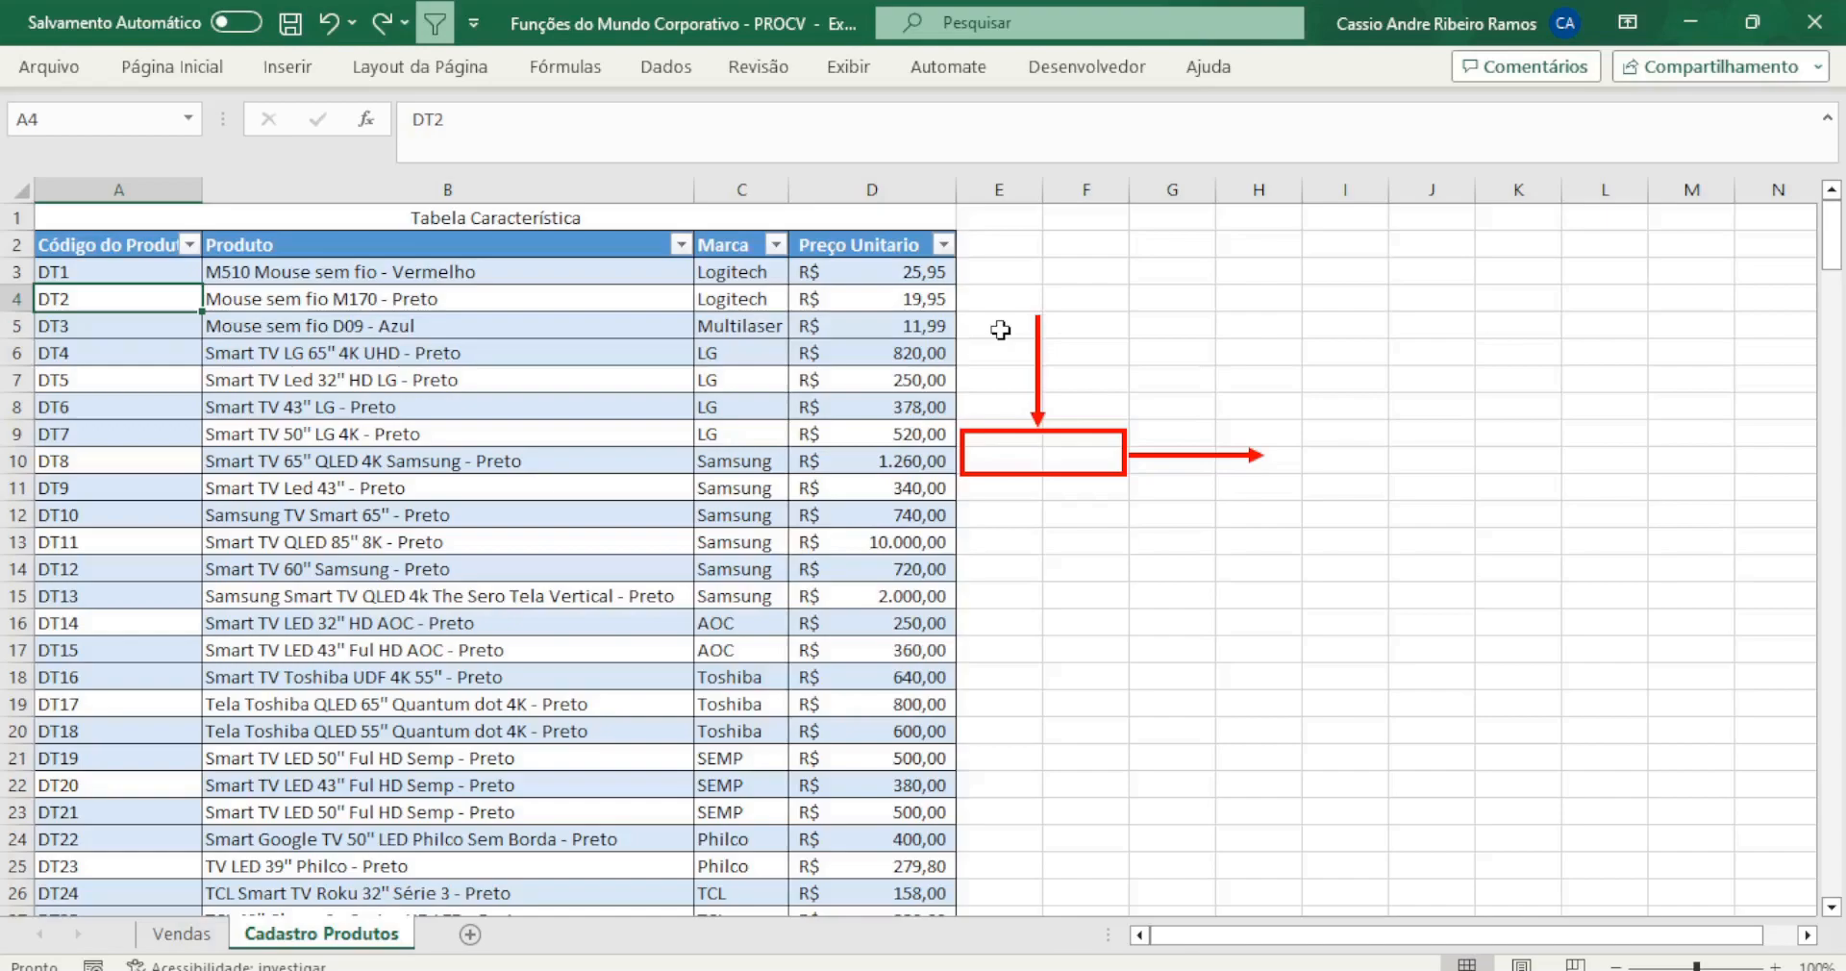
# Return to the Vendas sheet and inspect the first entries of the Código do Produto column
pyautogui.click(180, 934)
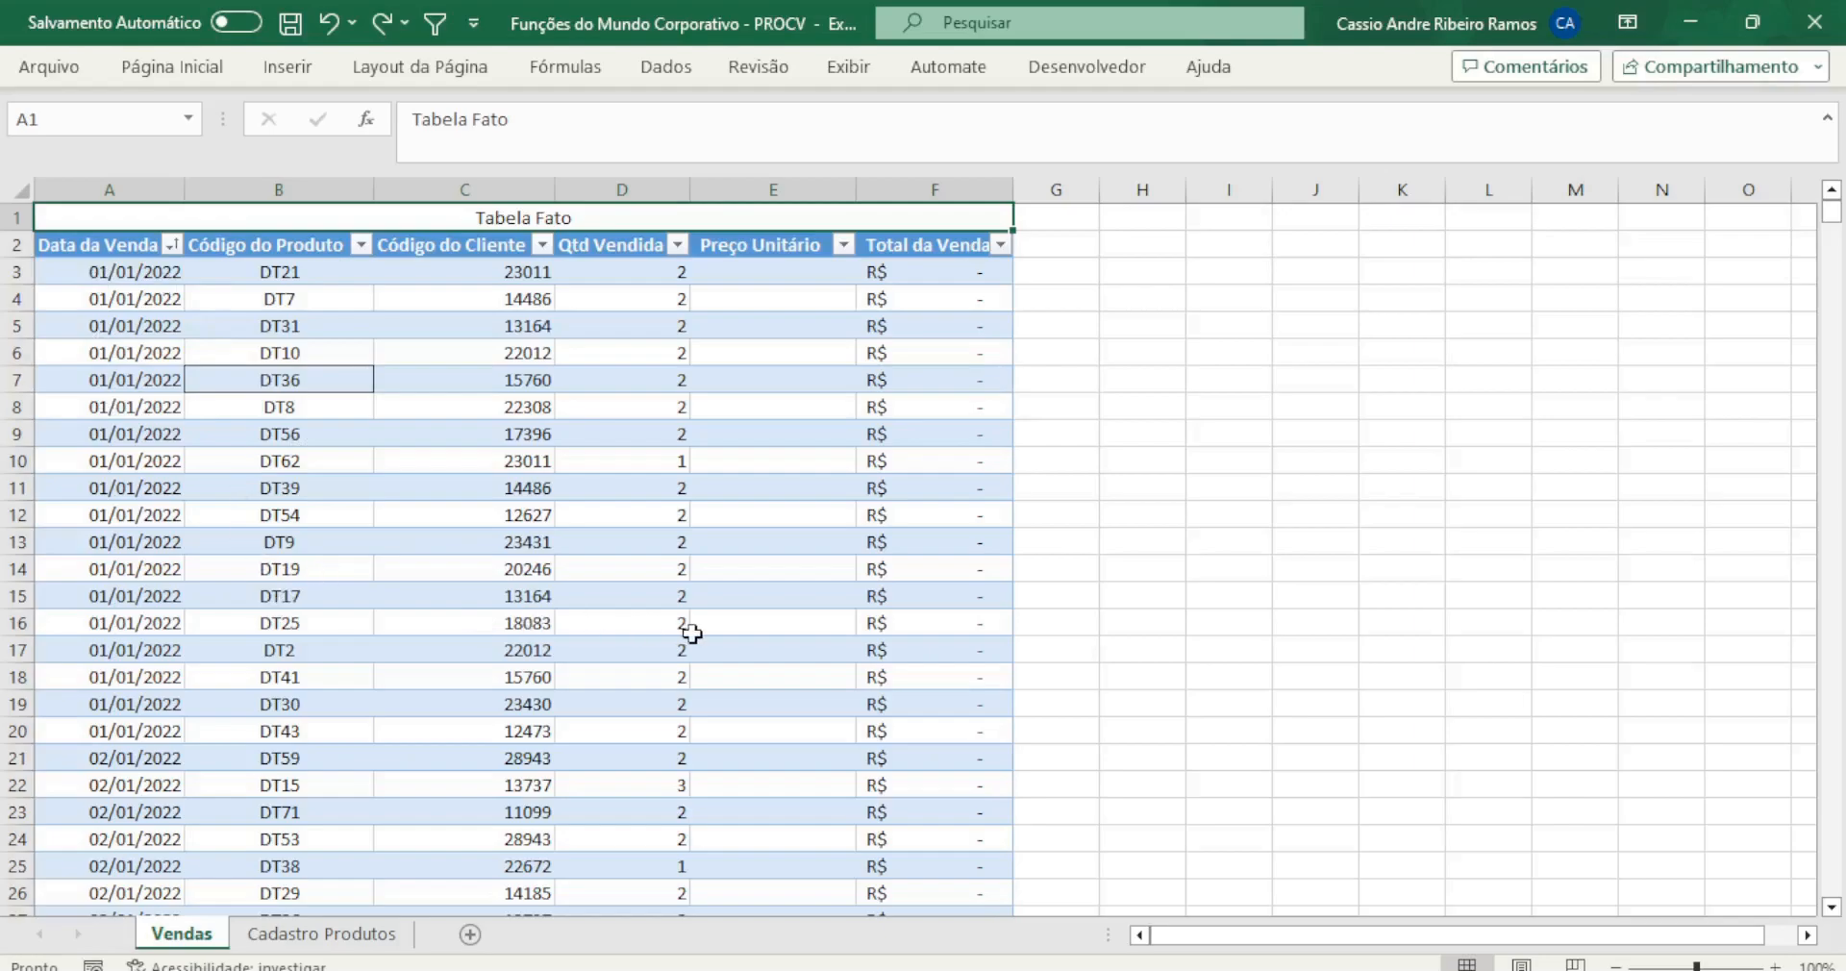
pyautogui.click(321, 272)
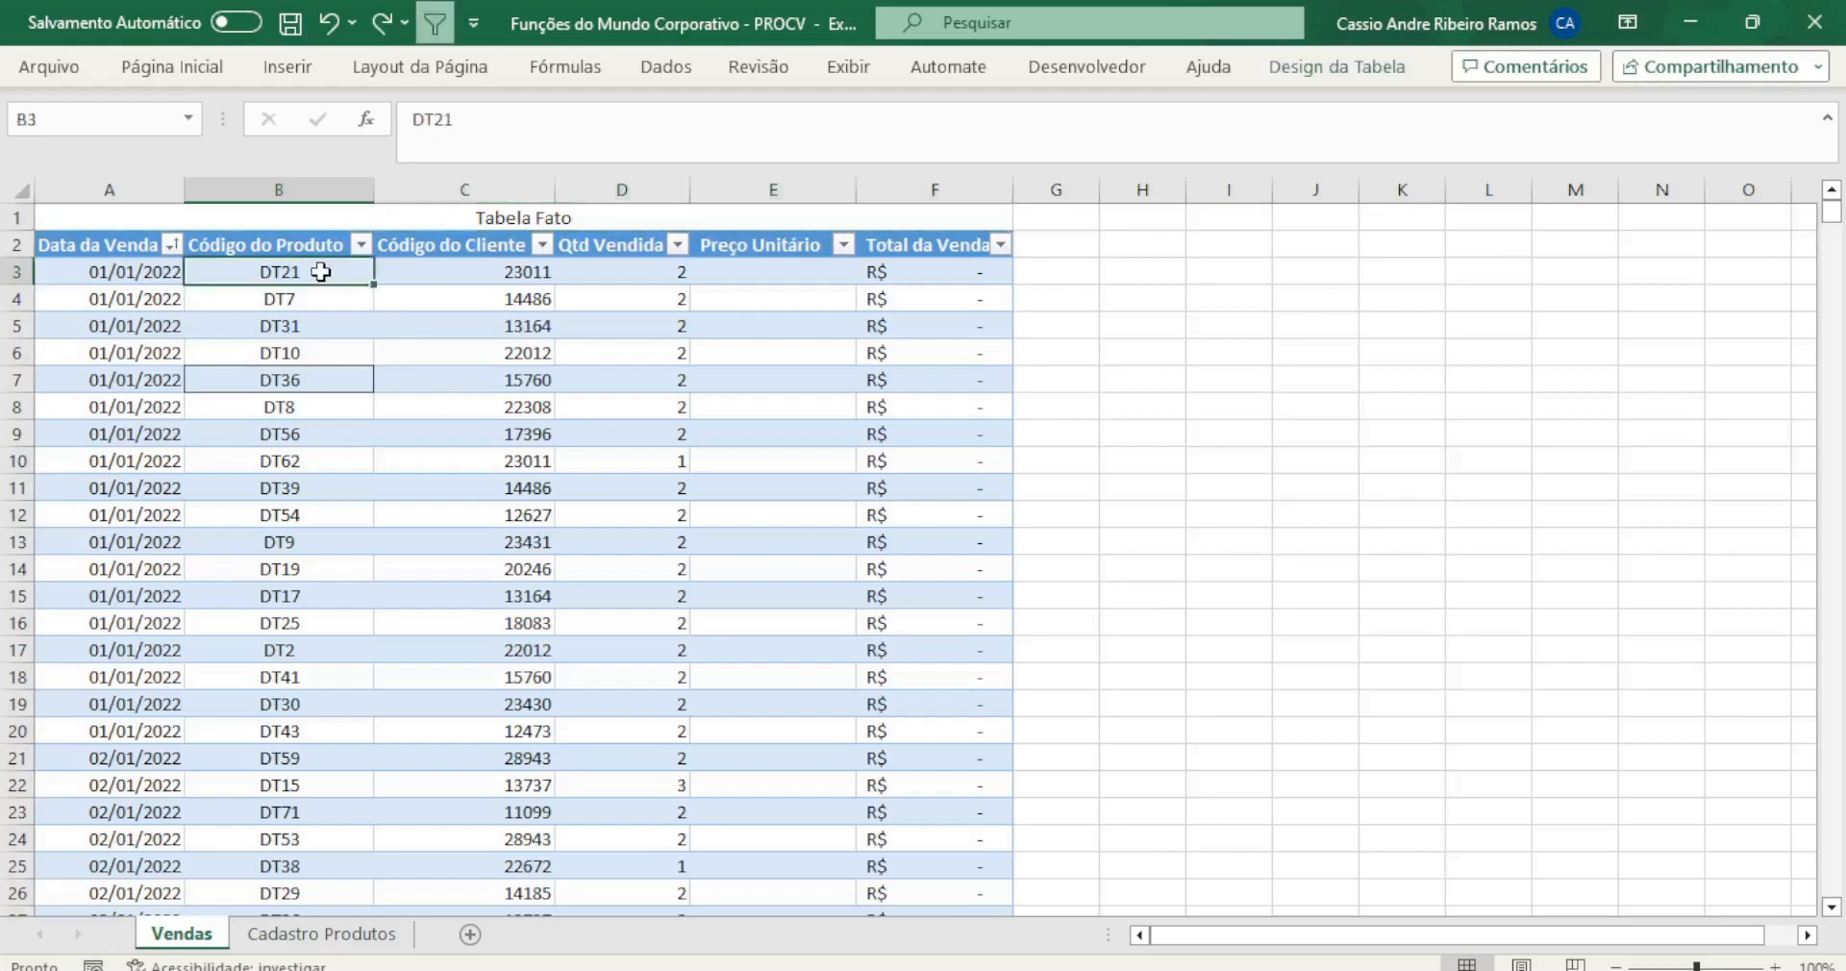
pyautogui.click(321, 302)
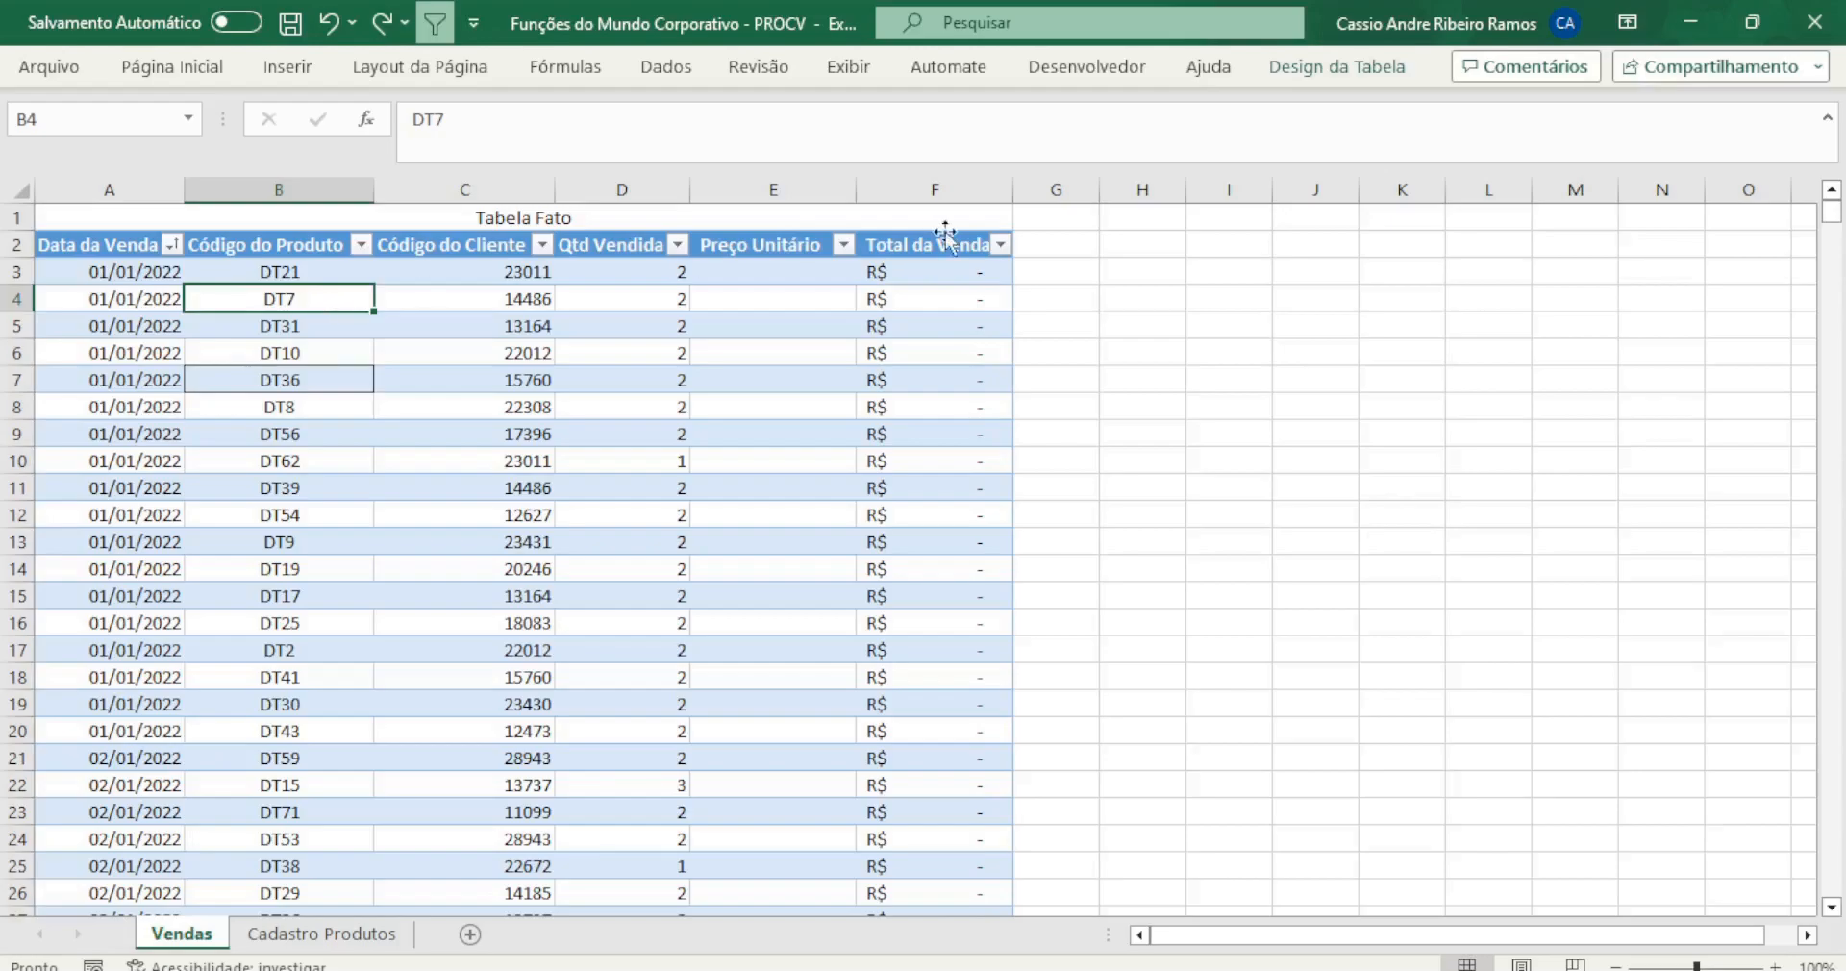
pyautogui.click(752, 269)
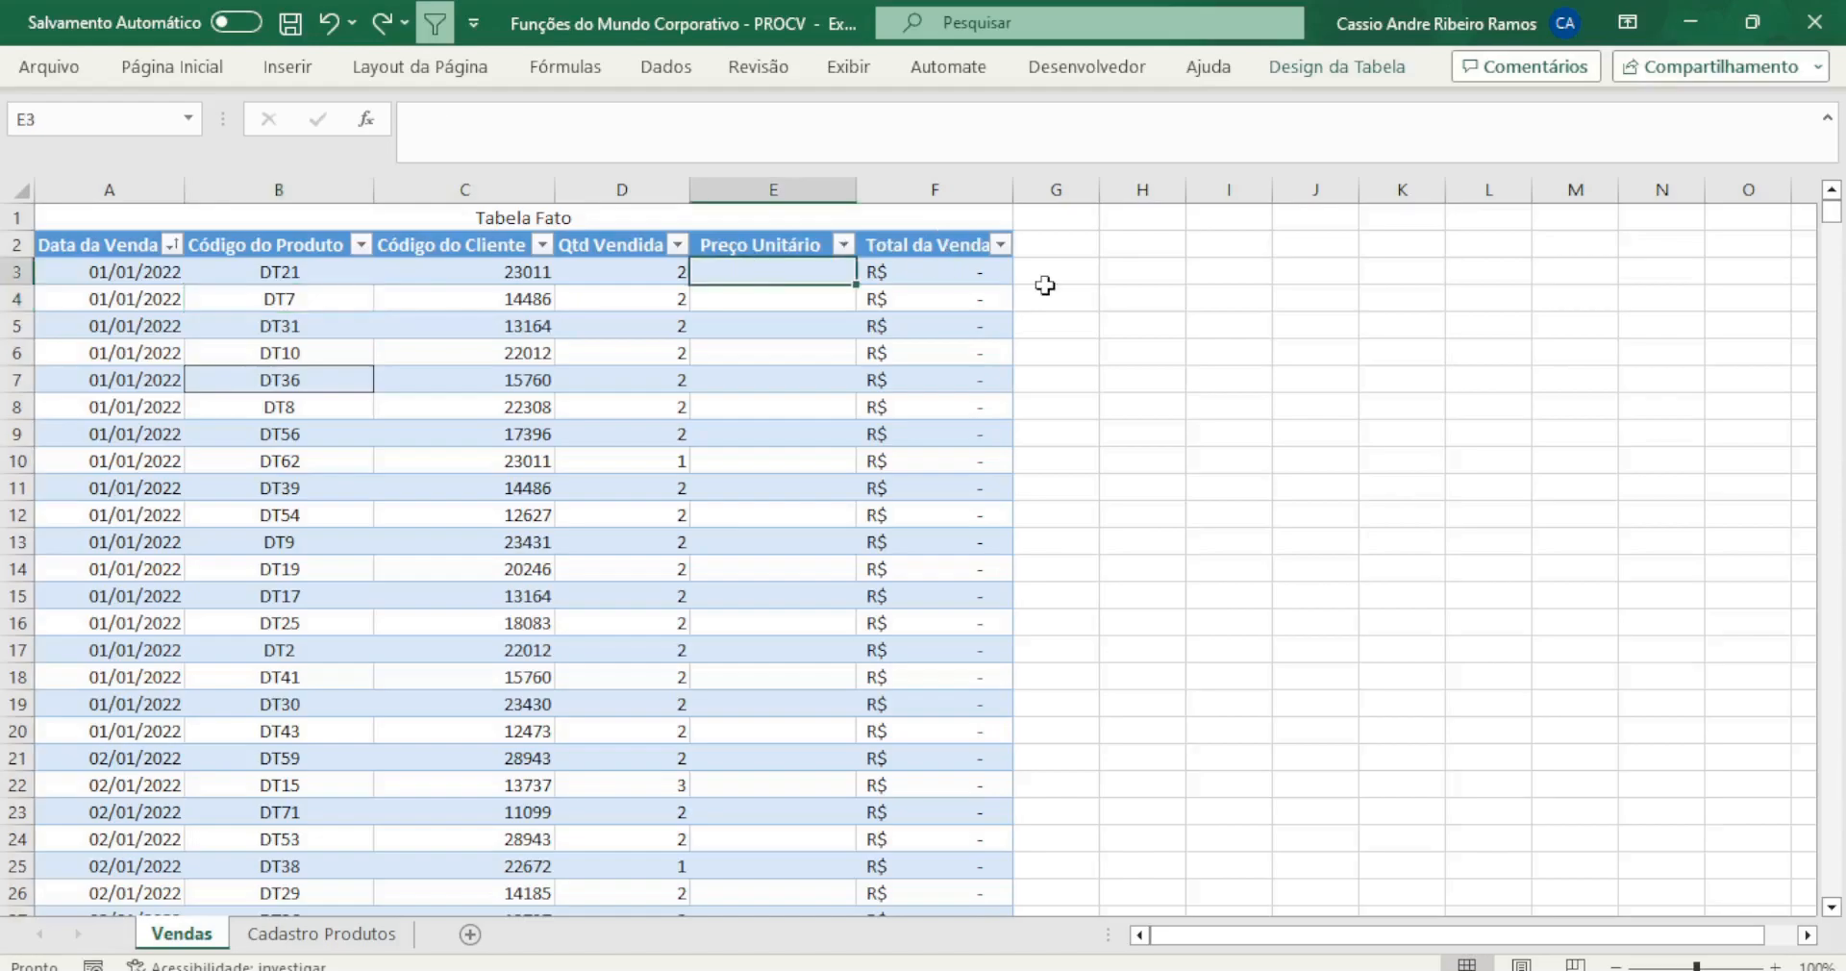
pyautogui.write('=procv')
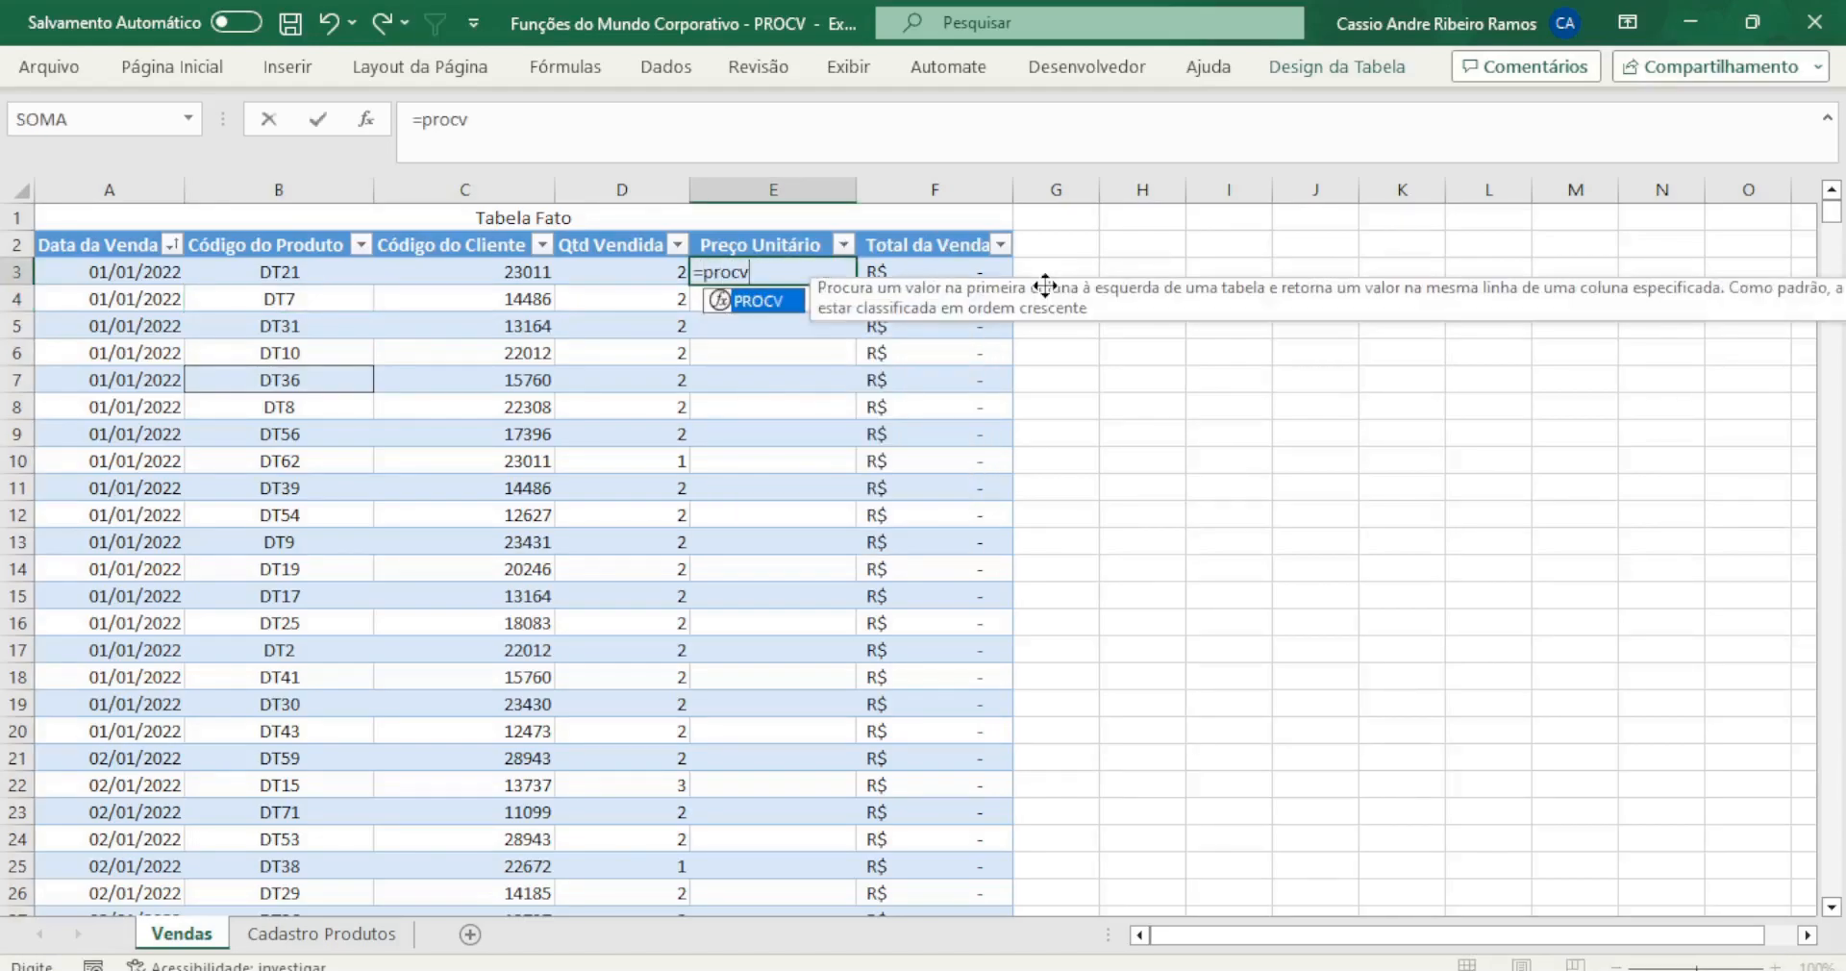
pyautogui.press('Tab')
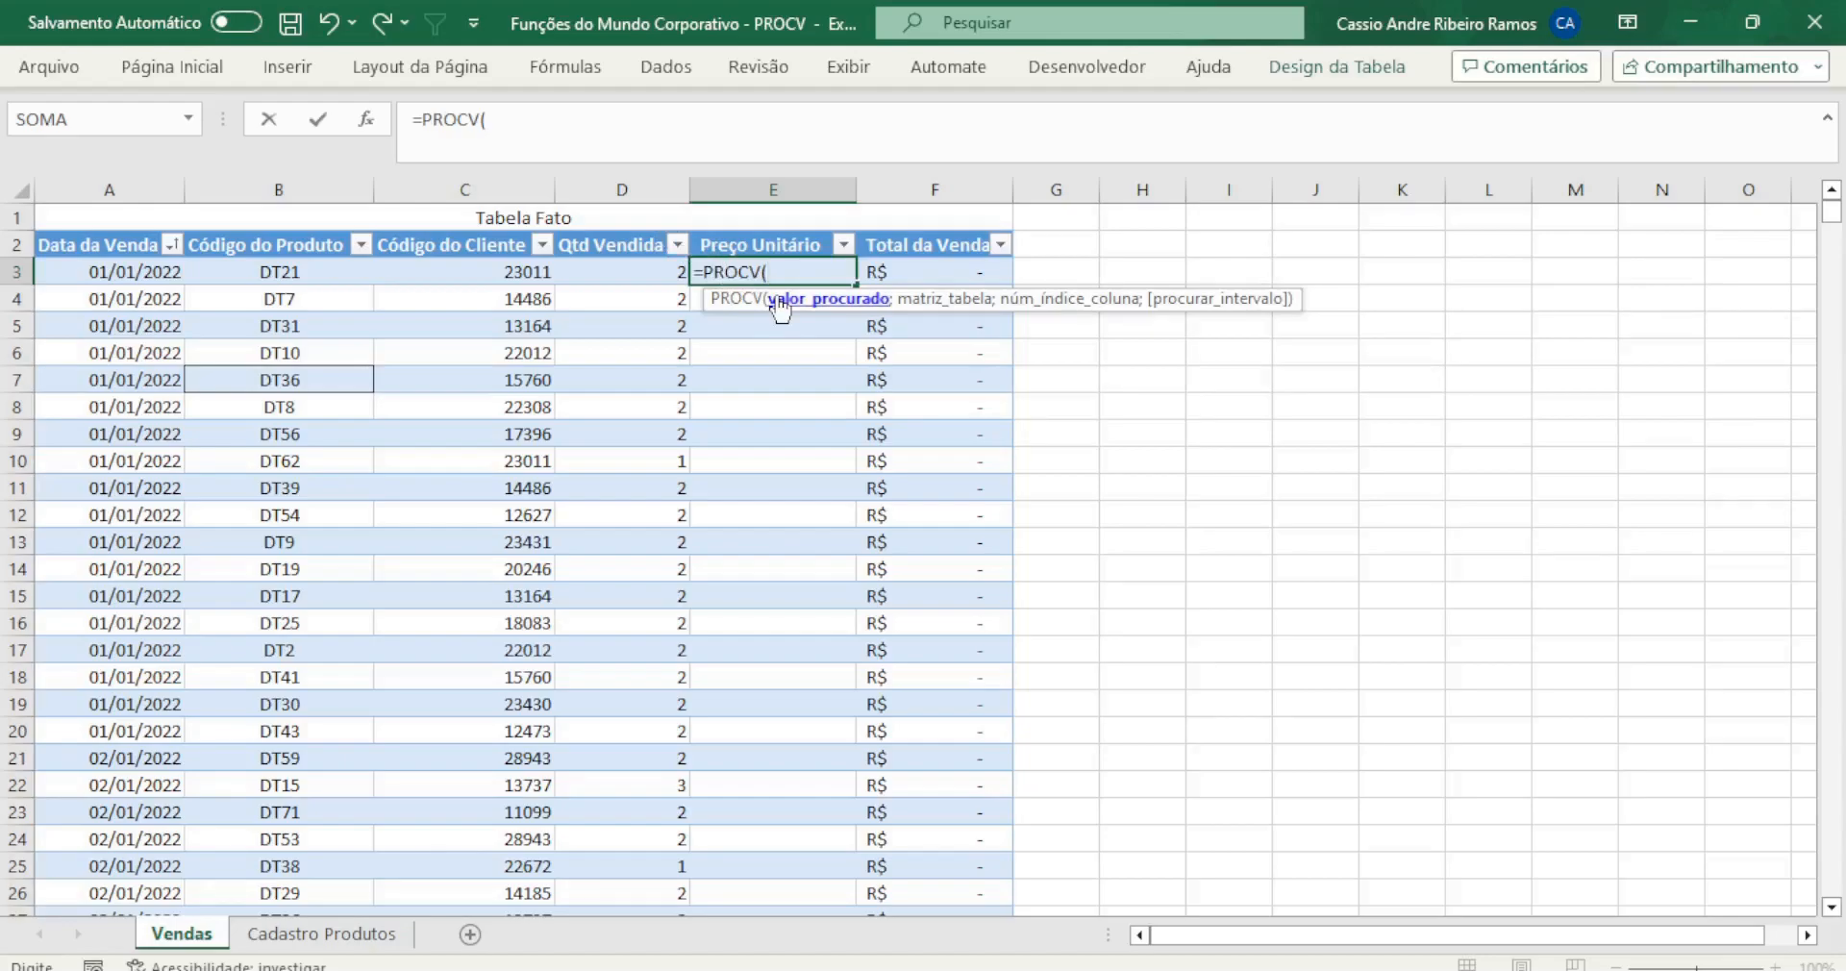
pyautogui.press('Escape')
pyautogui.click(548, 542)
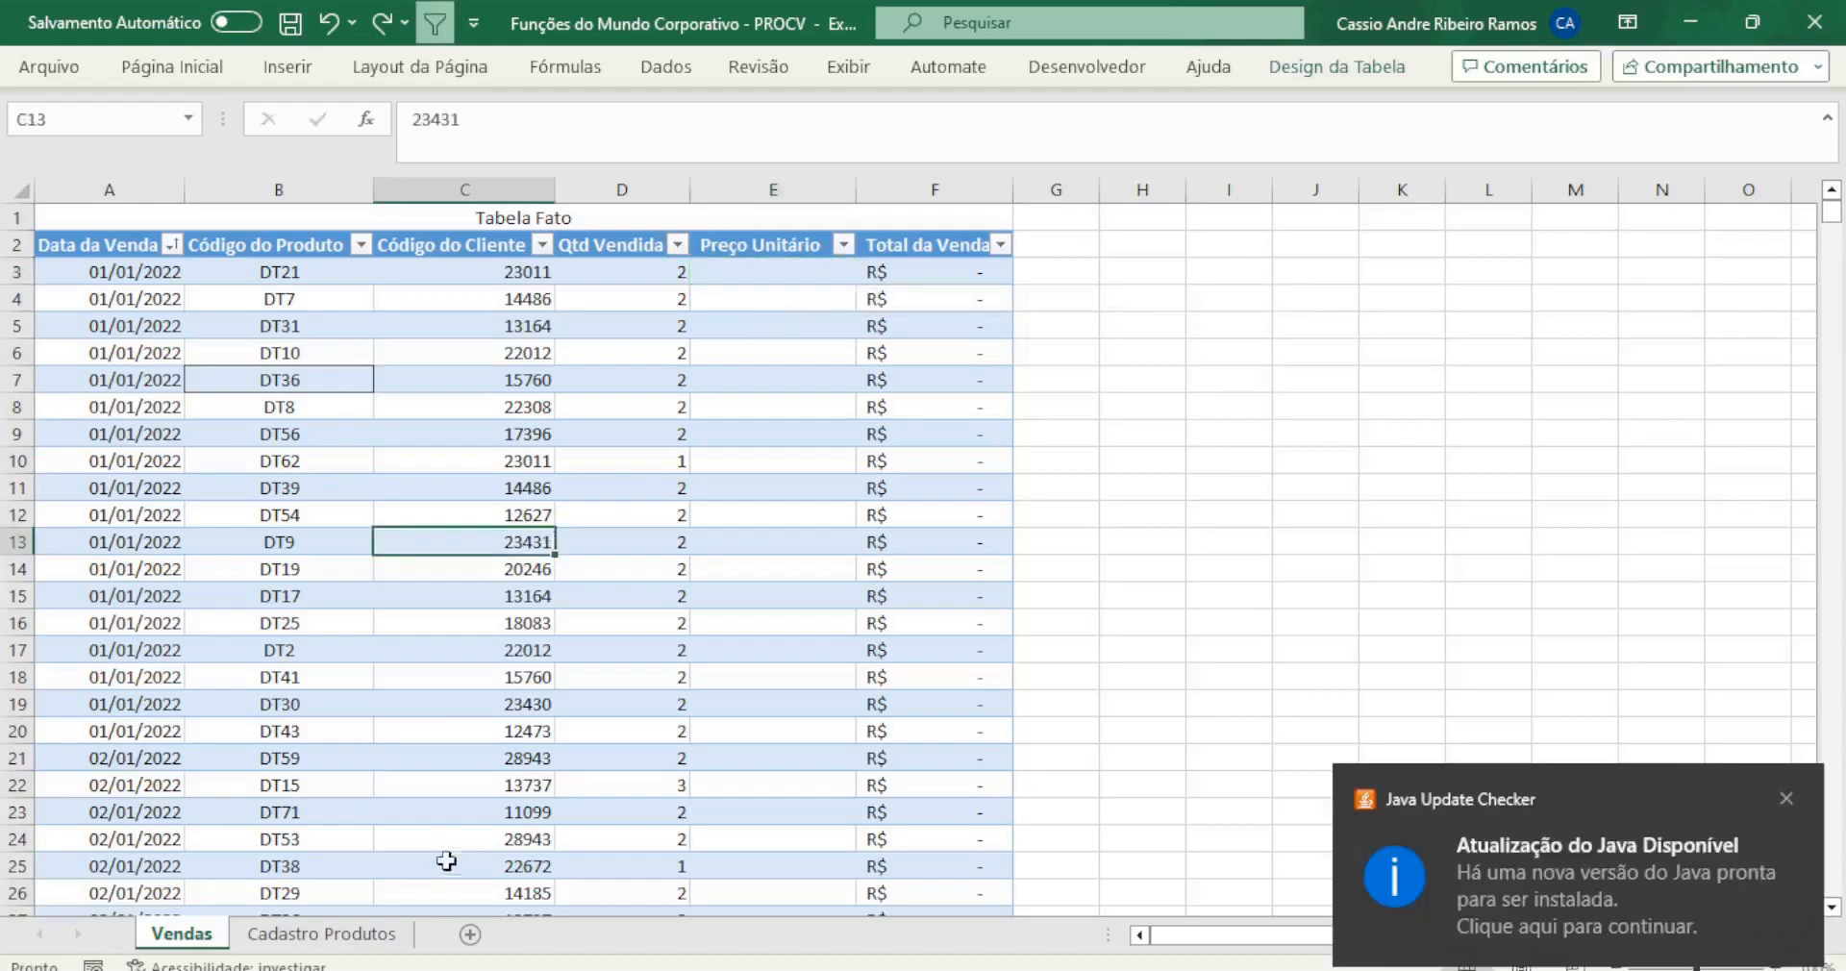
# Compare the product code column in Vendas with the code column in Cadastro Produtos, and check code DT21 in the first sale
pyautogui.click(317, 935)
pyautogui.click(184, 935)
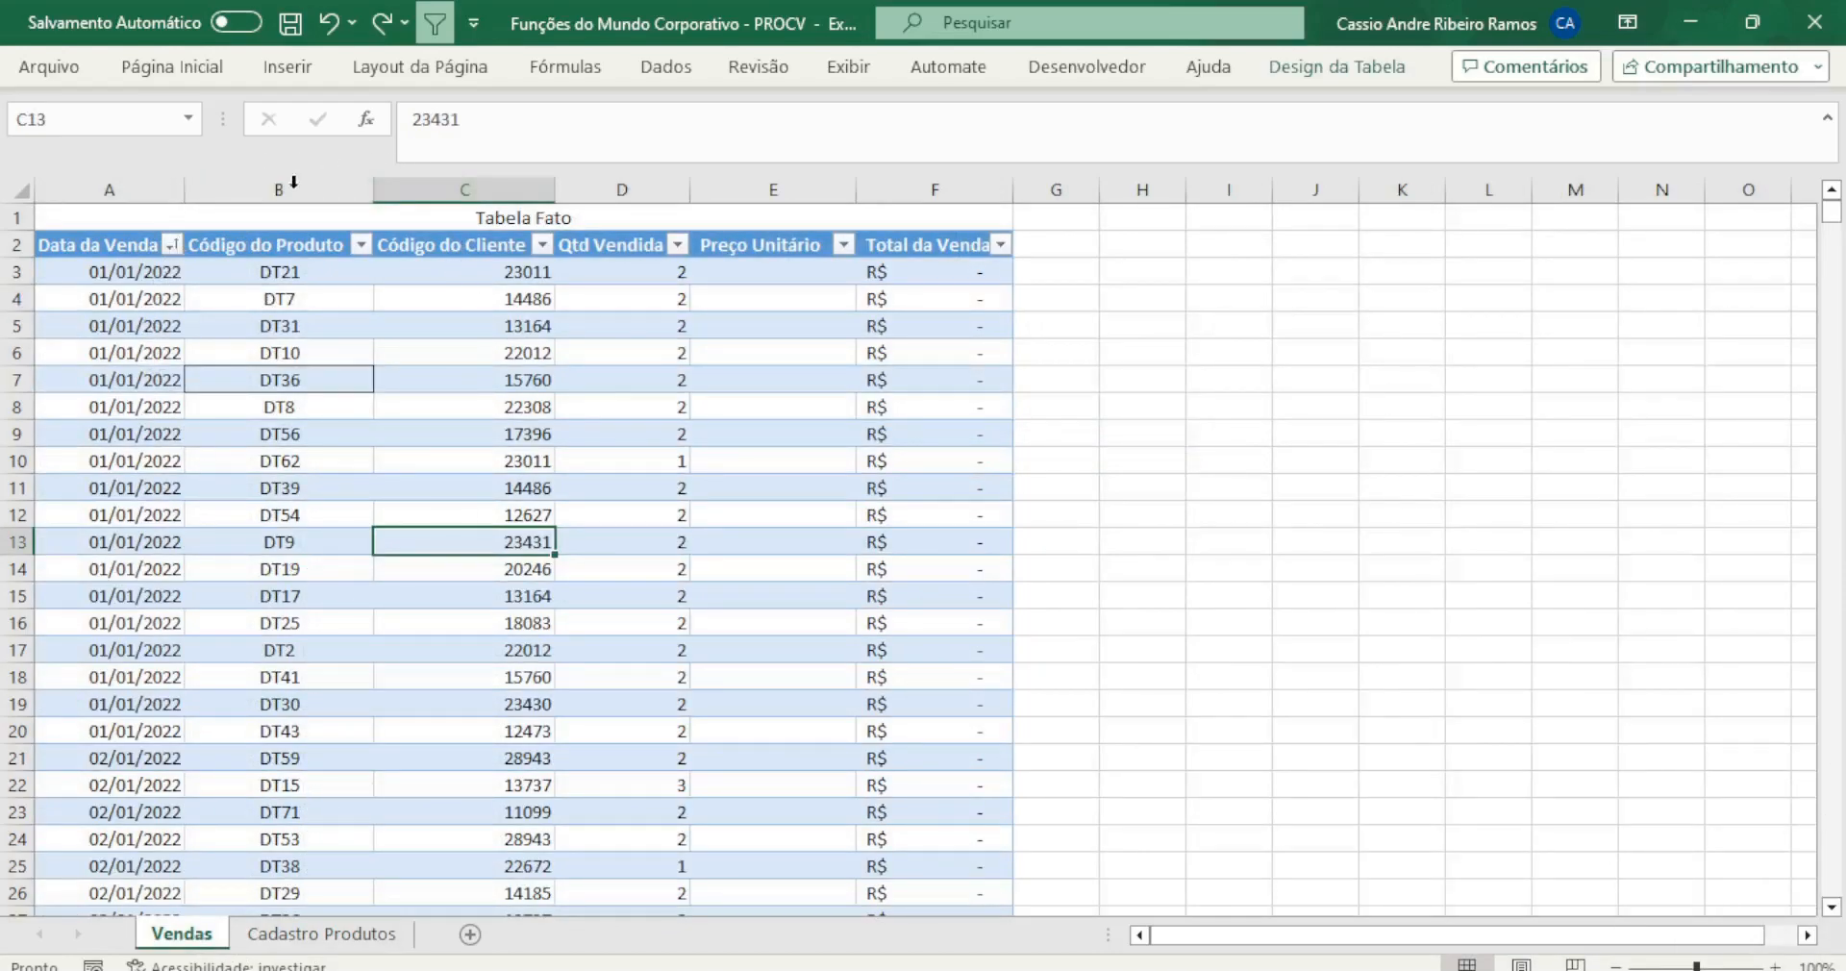
pyautogui.click(277, 298)
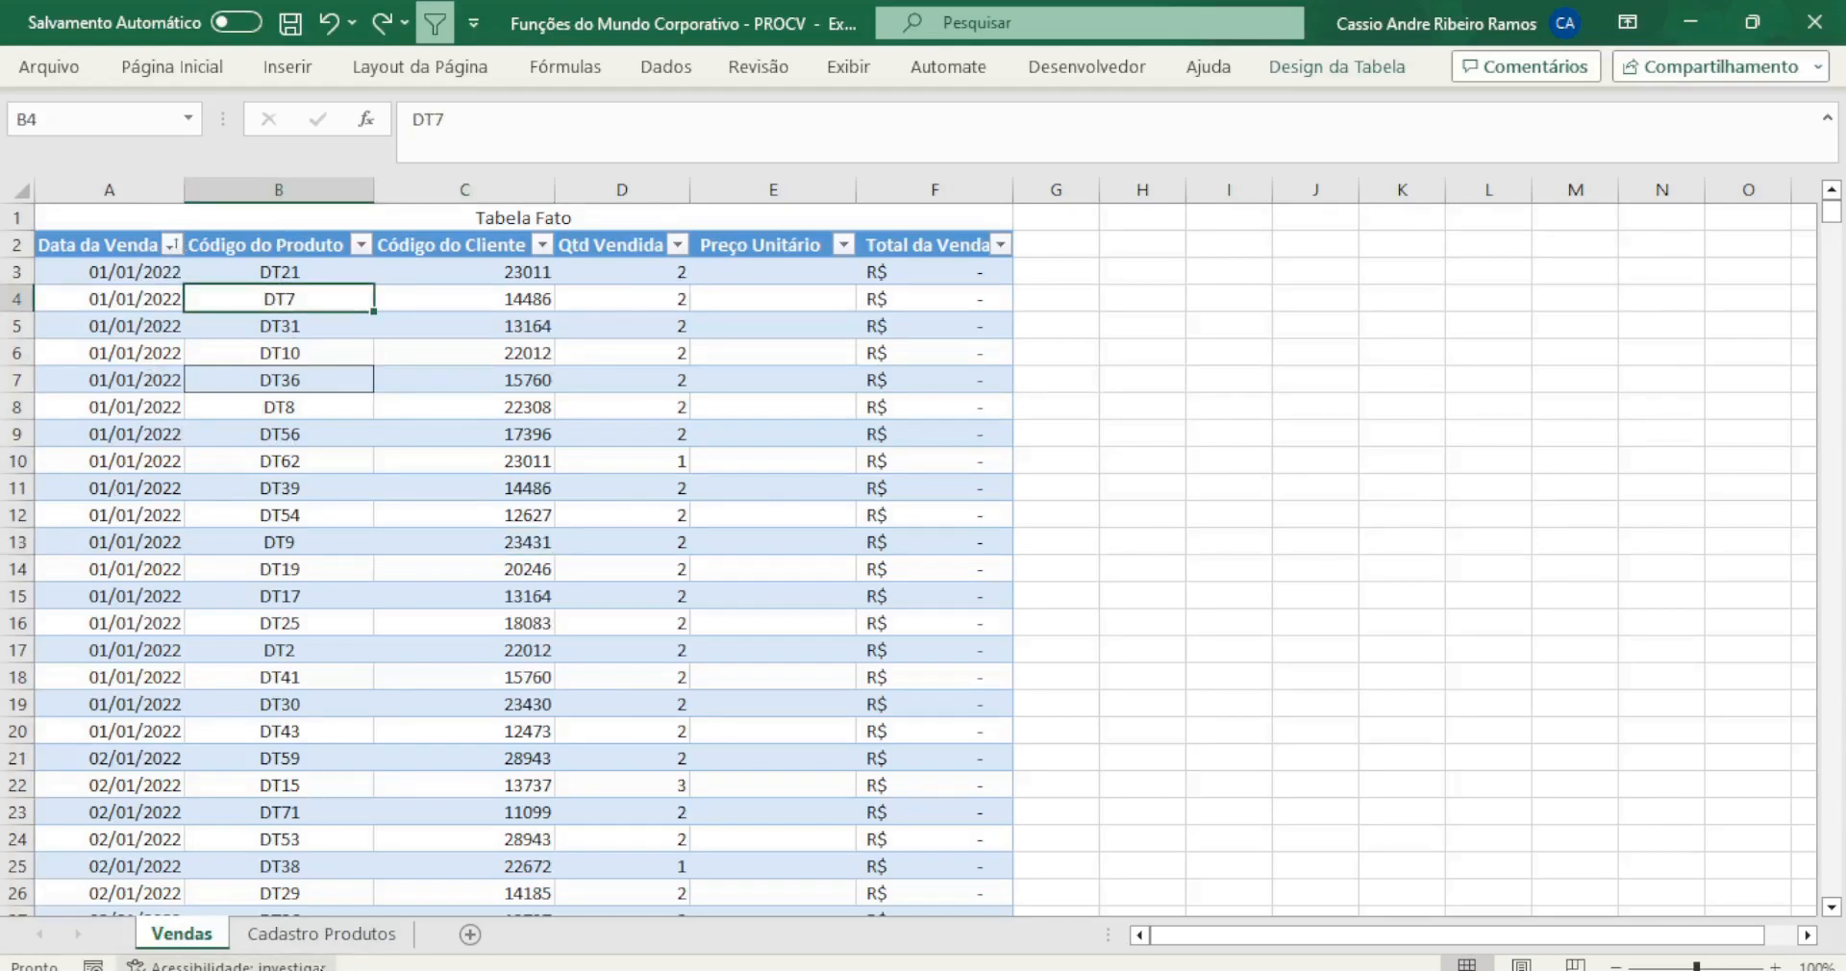
pyautogui.click(321, 933)
pyautogui.hotkey('ctrl', 'Home')
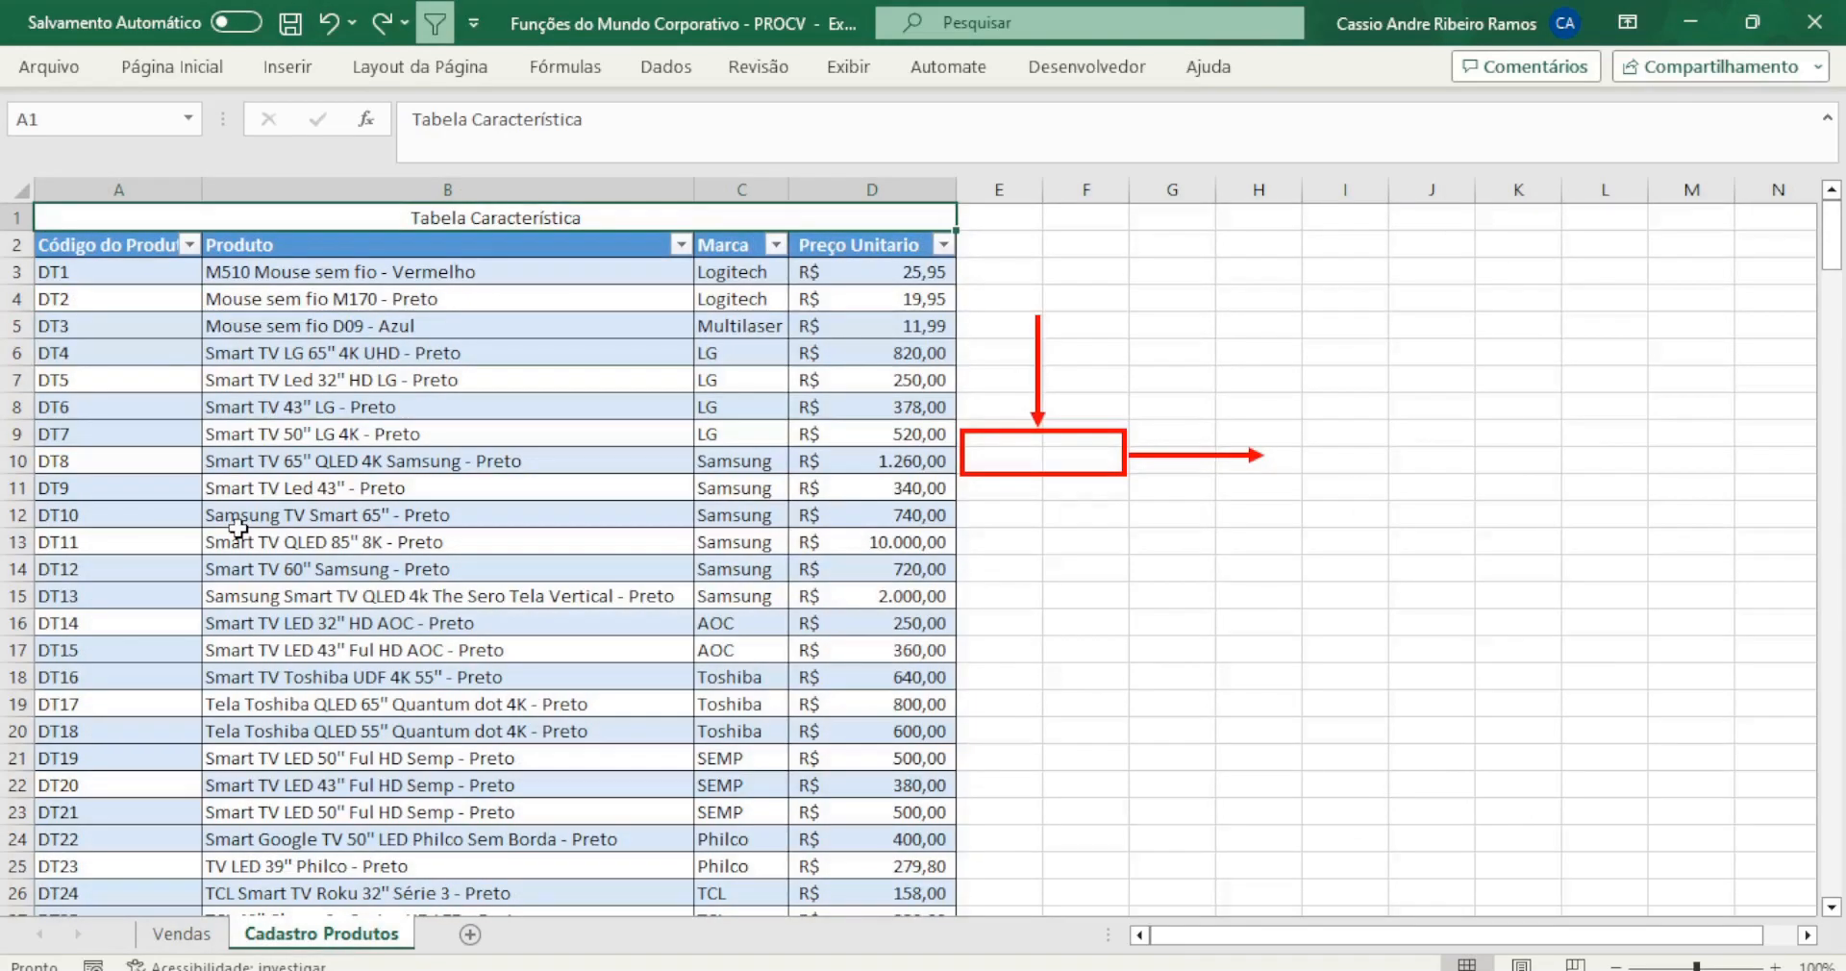
pyautogui.click(179, 934)
pyautogui.click(779, 271)
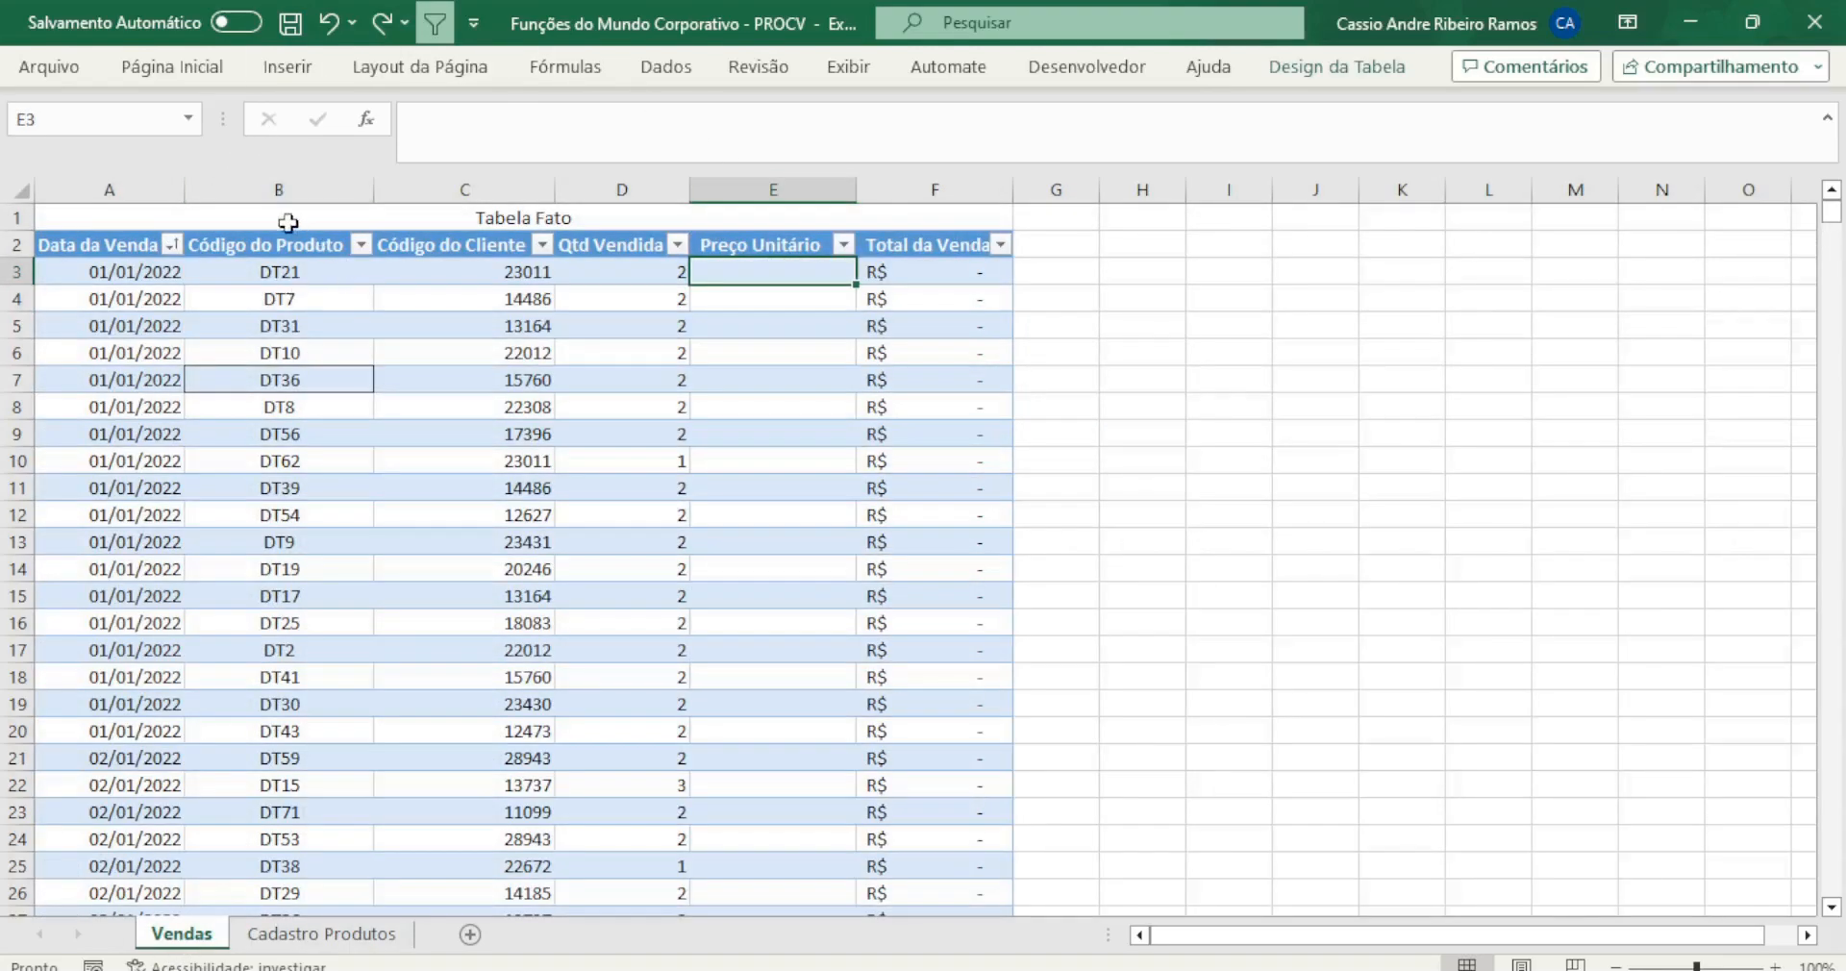
pyautogui.click(286, 273)
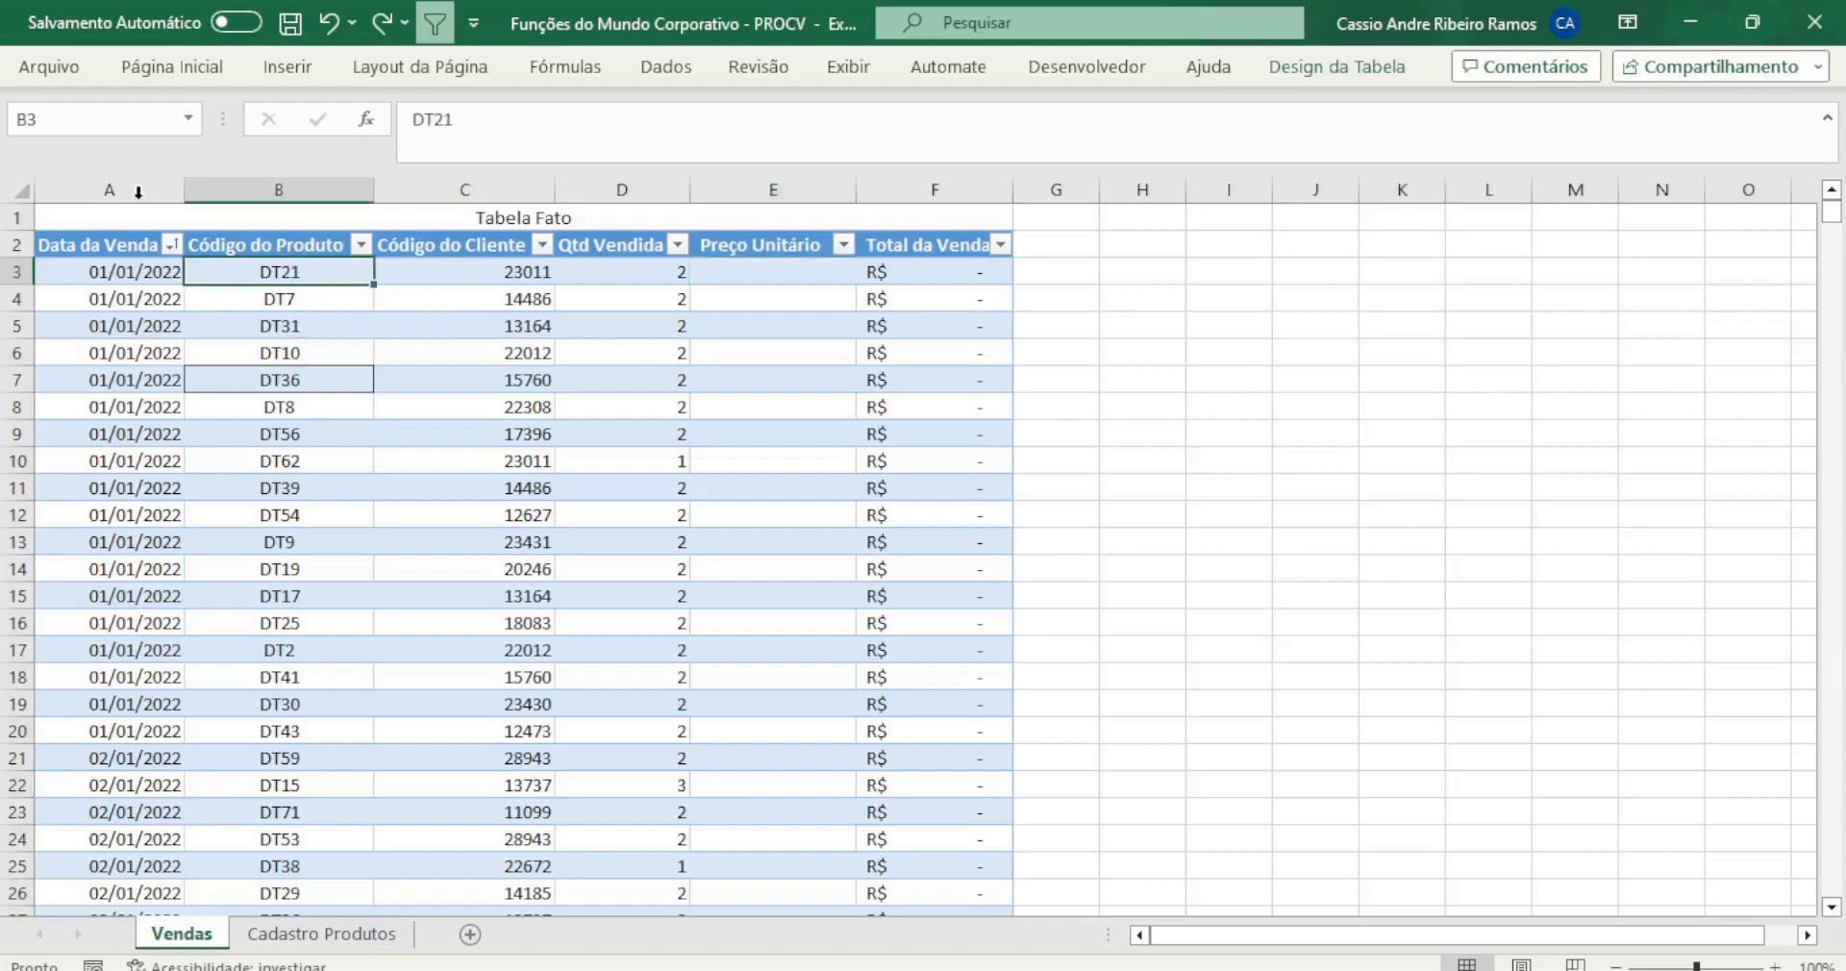
# Move the red arrow diagram on Cadastro Produtos down to the DT21 row and go back to the Vendas sheet
pyautogui.click(356, 938)
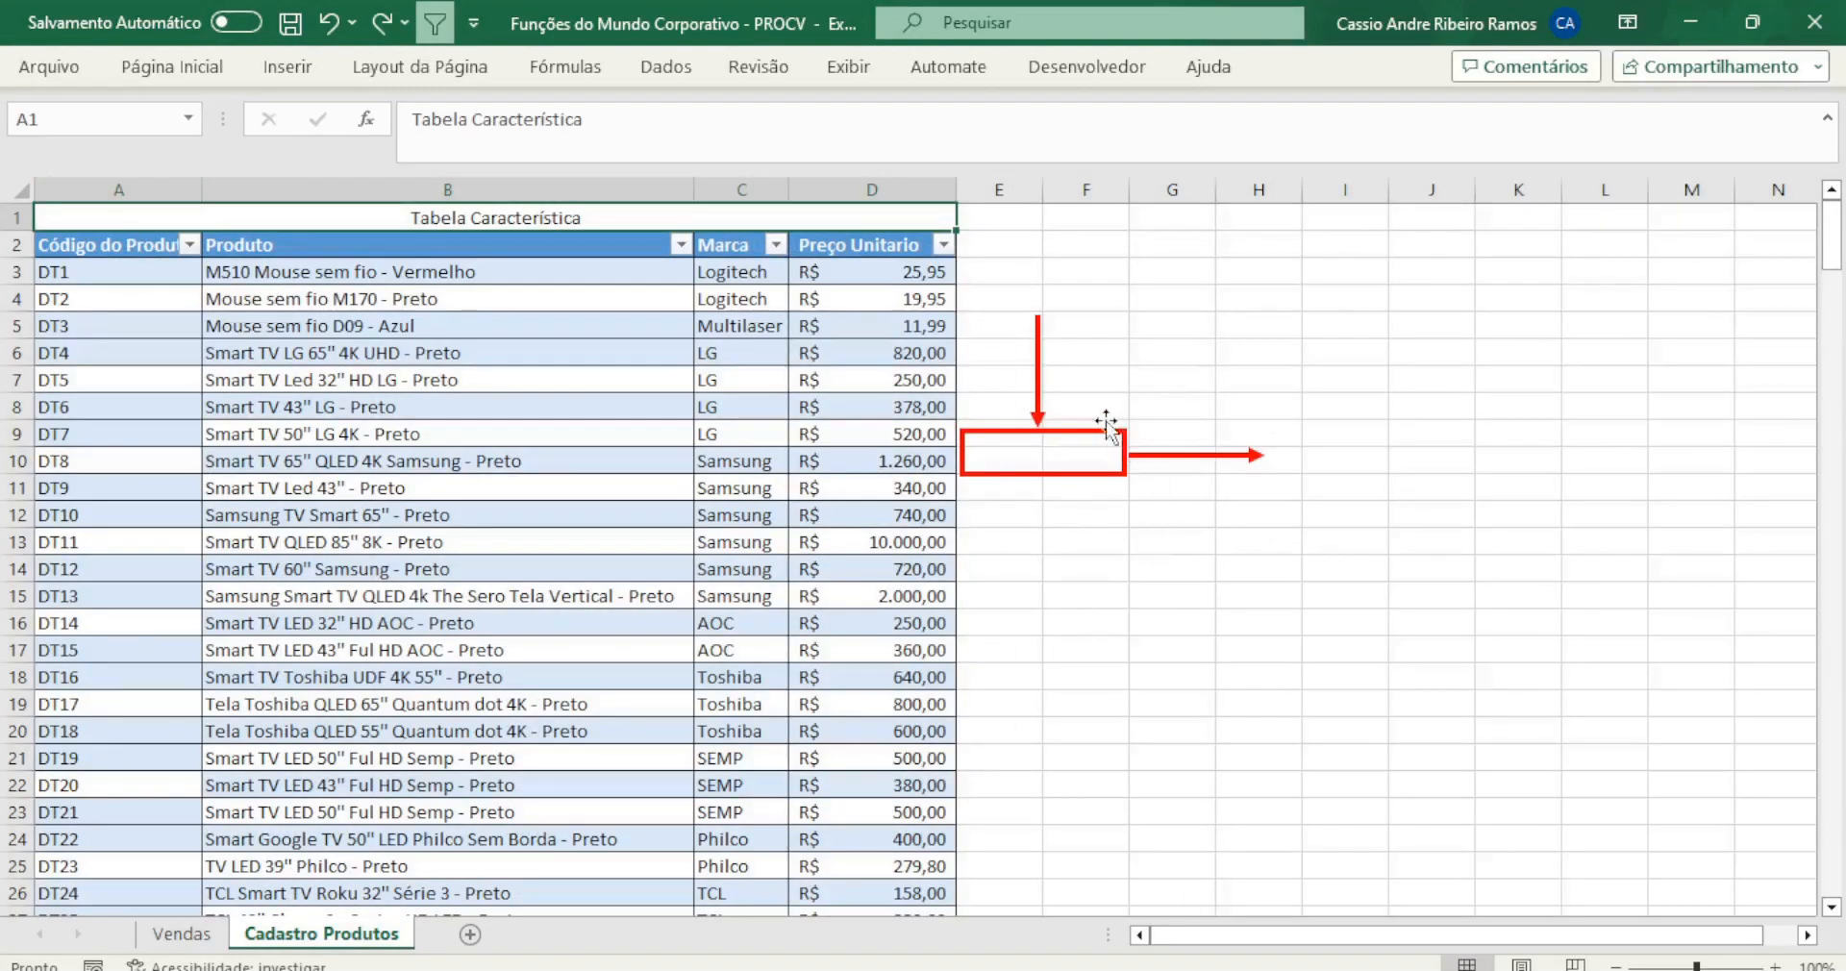
pyautogui.moveTo(1099, 414); pyautogui.dragTo(713, 792)
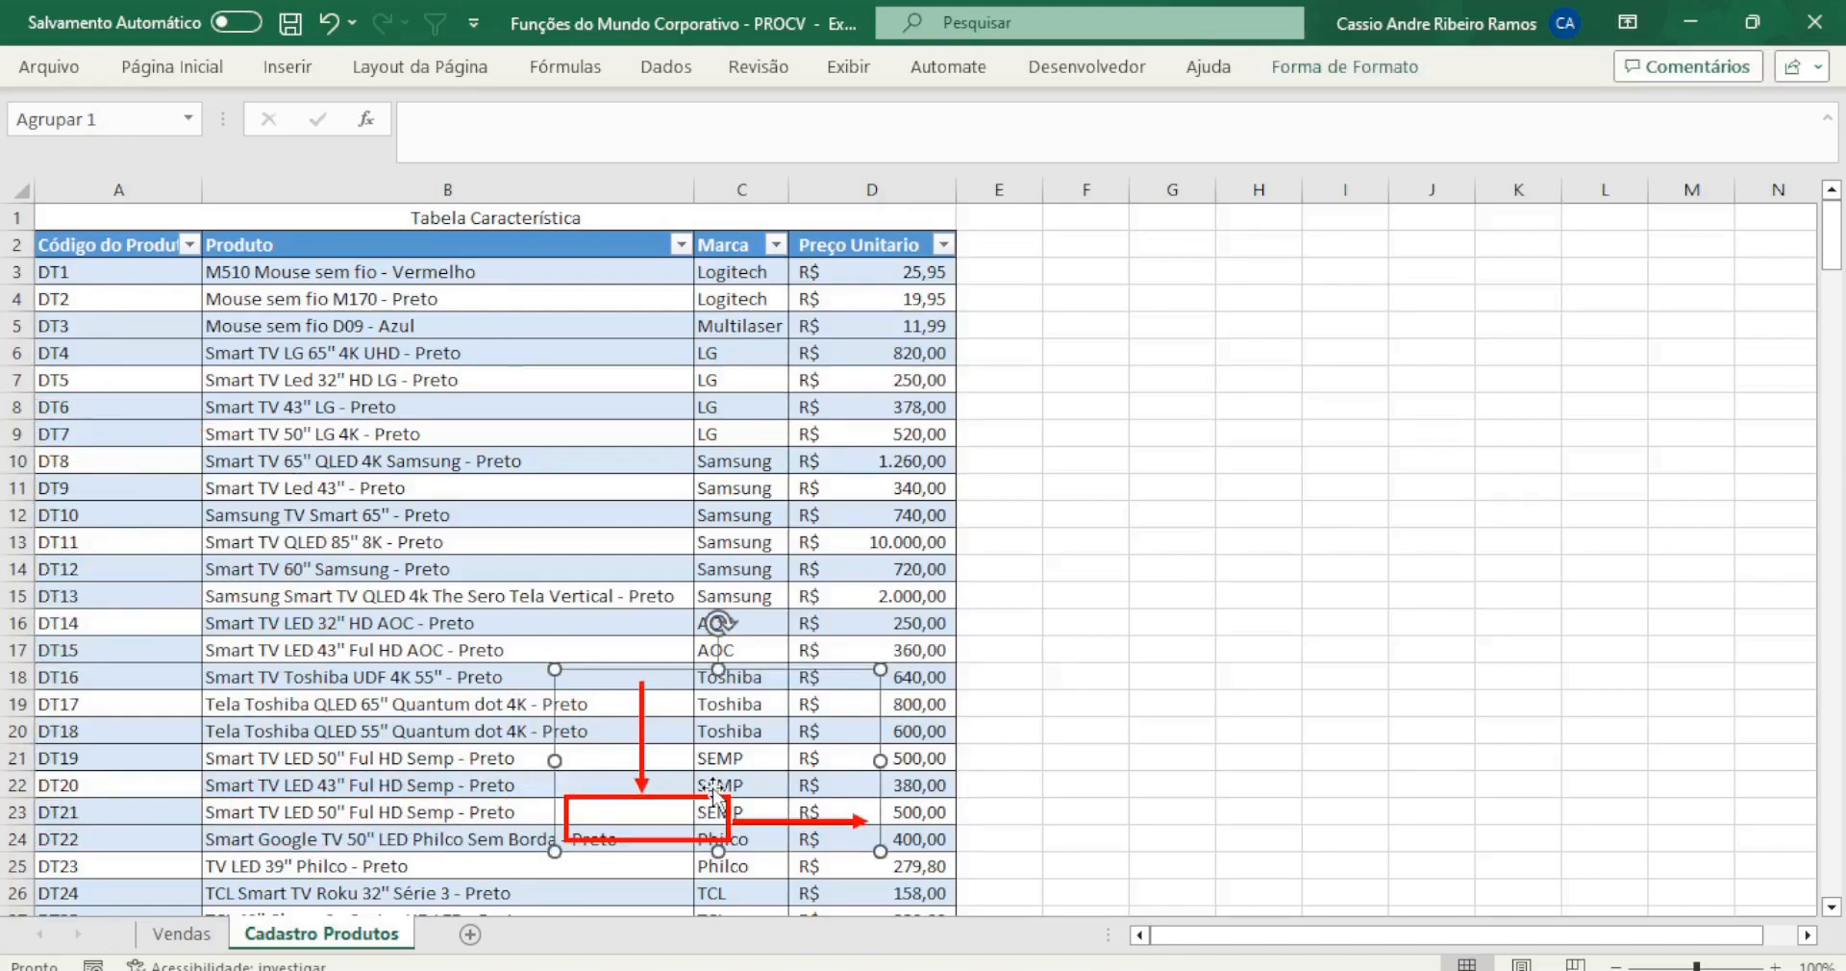
pyautogui.click(181, 934)
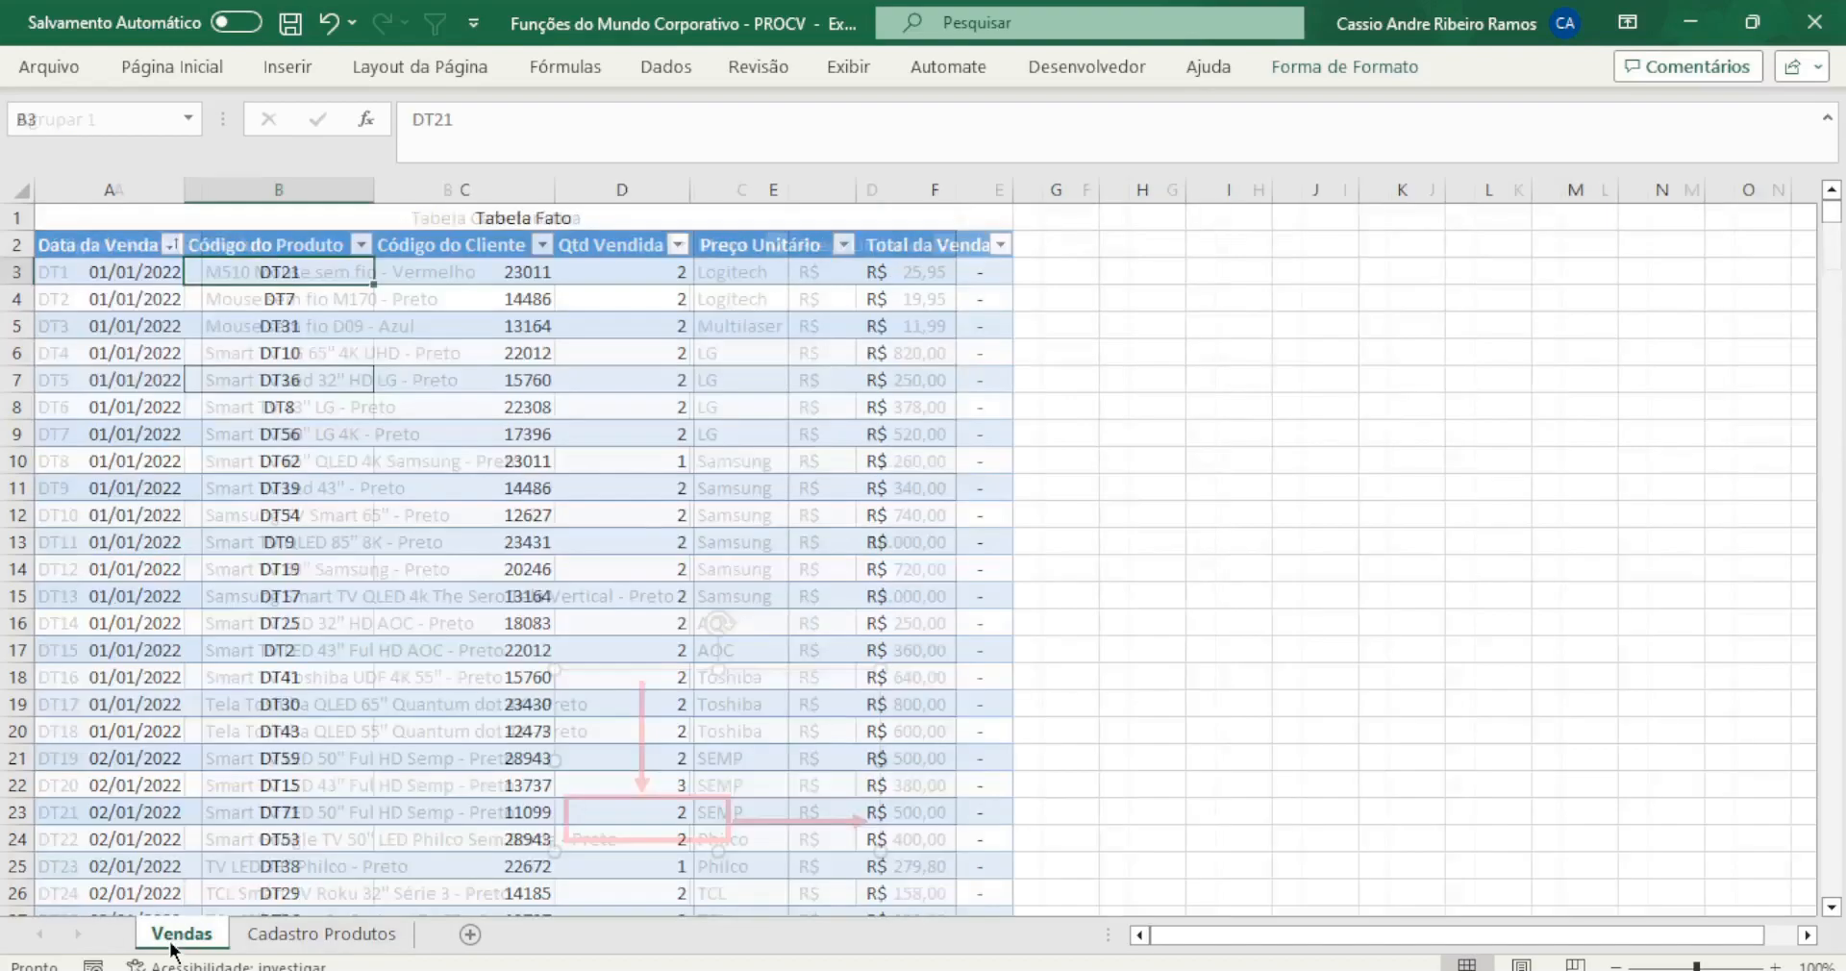
# Start a PROCV formula in cell E3 of the Preço Unitário column with the row's Código do Produto as lookup value
pyautogui.click(773, 271)
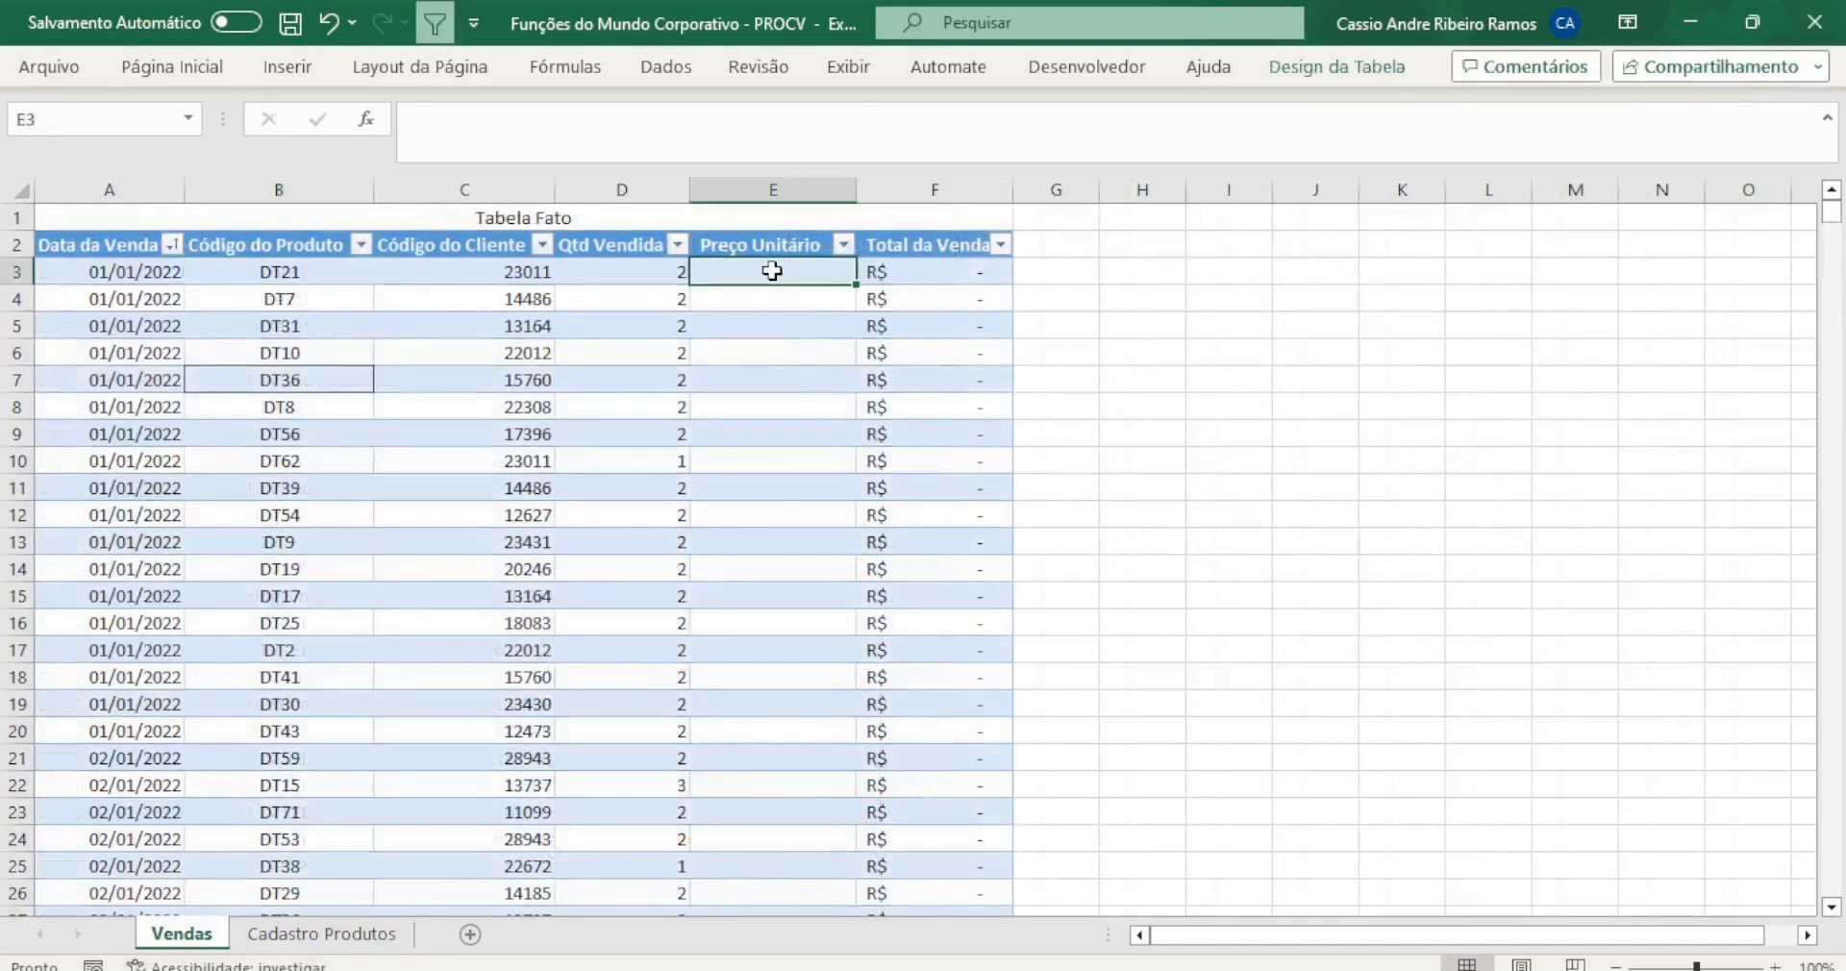
pyautogui.write('=proc')
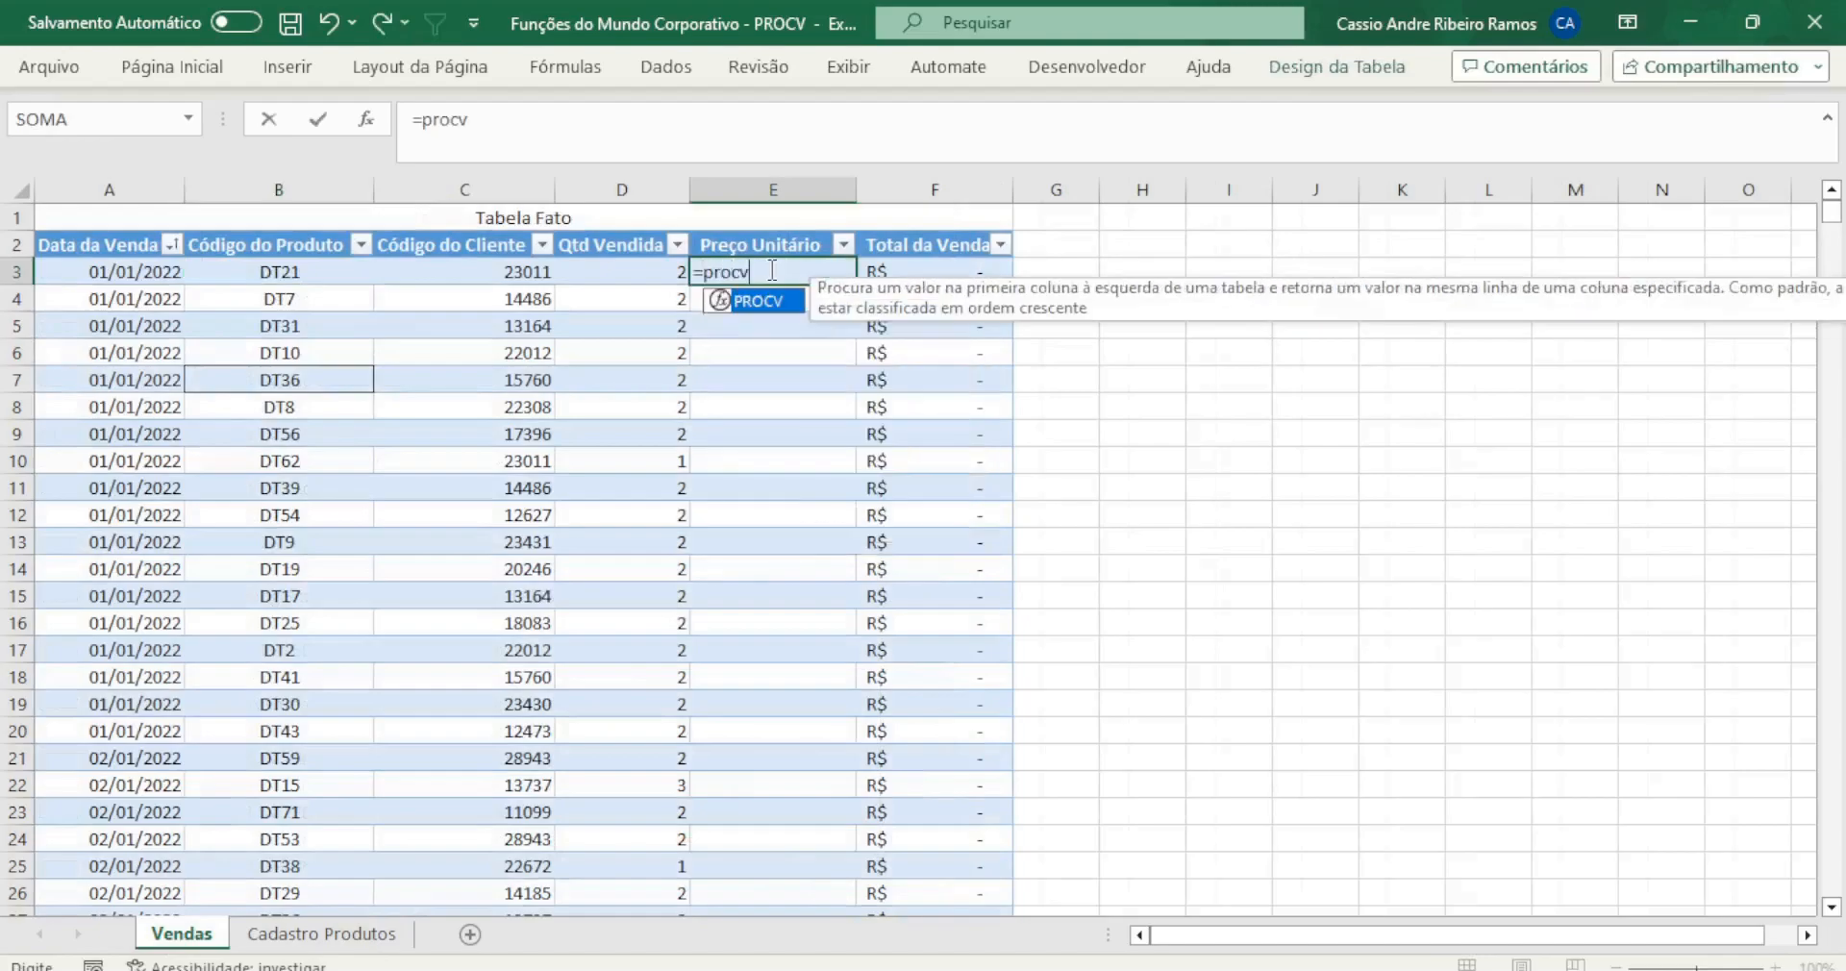
pyautogui.write('v')
pyautogui.press('Tab')
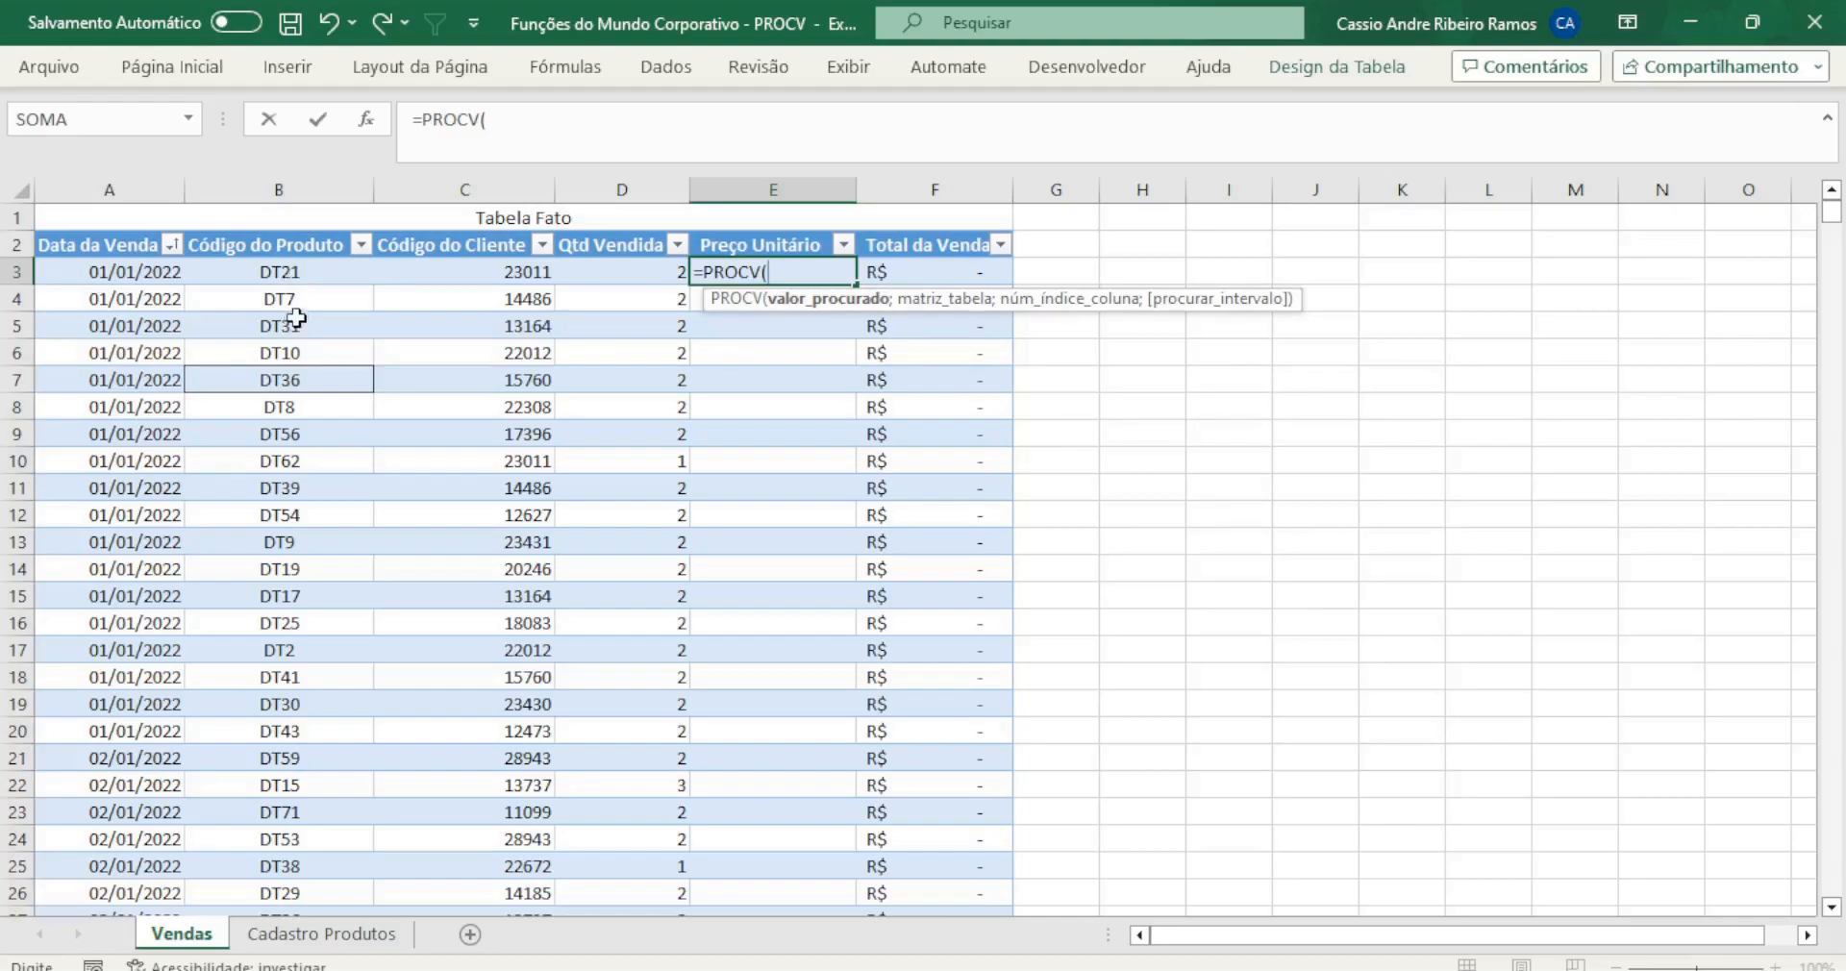
pyautogui.click(291, 270)
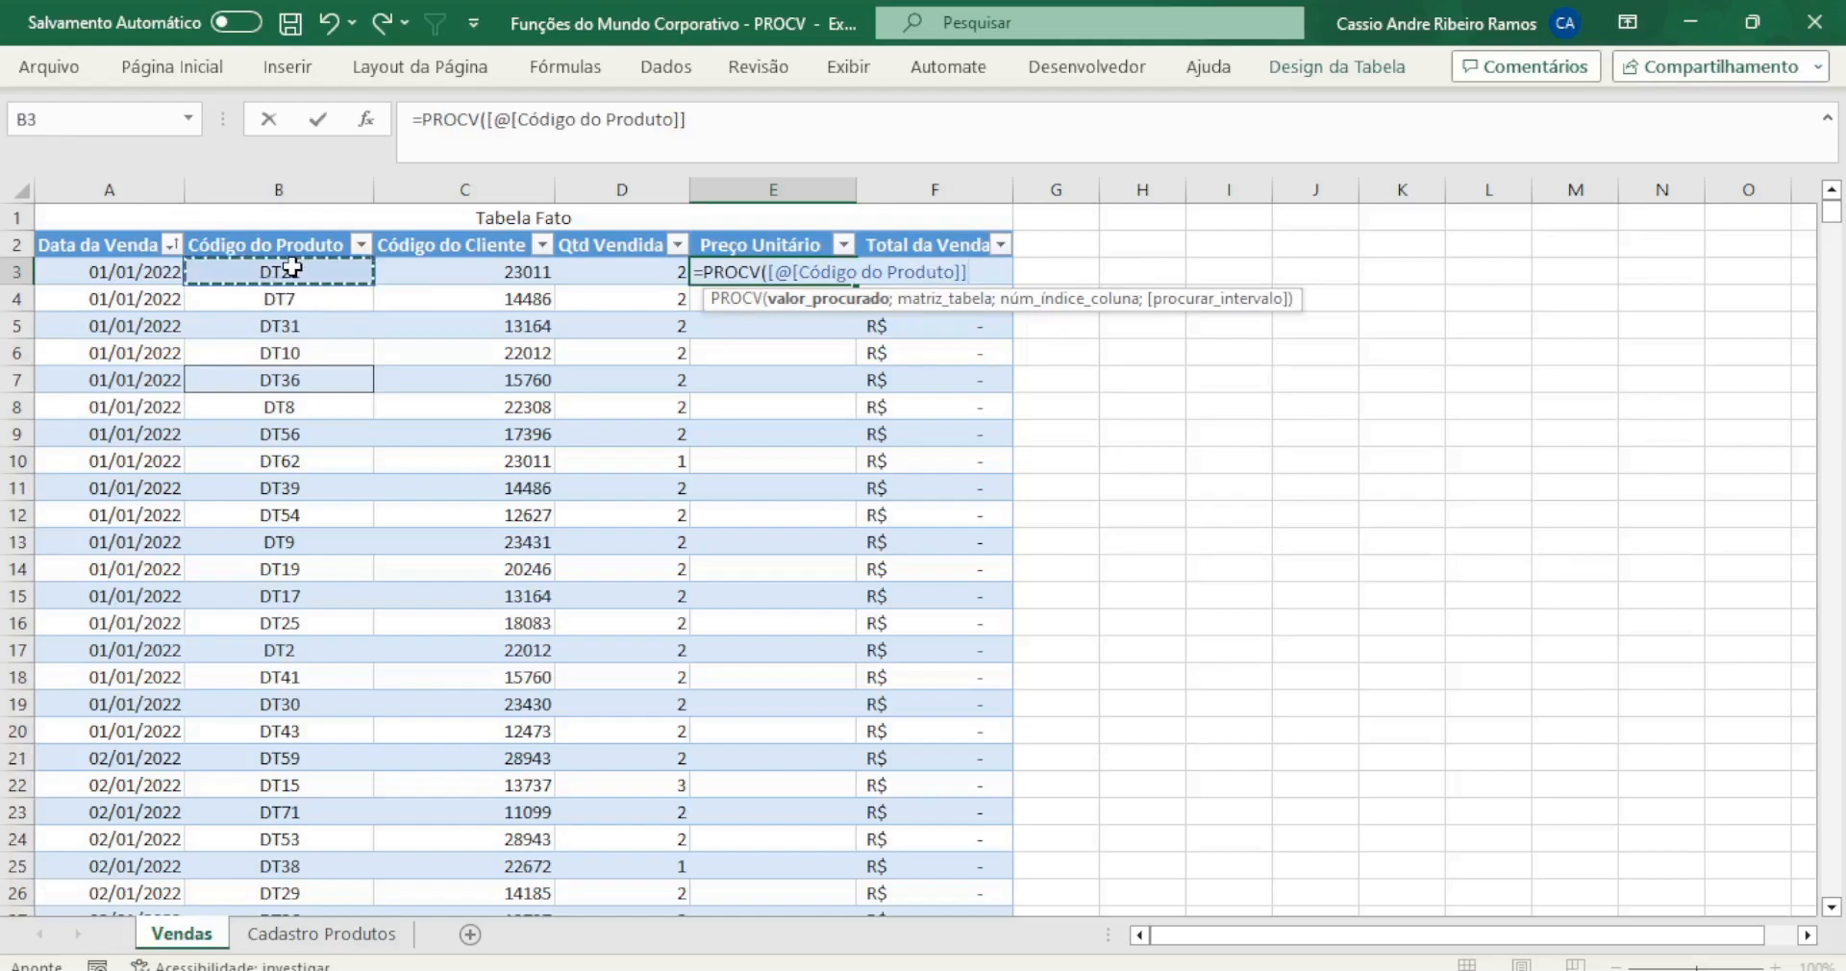
pyautogui.write(';')
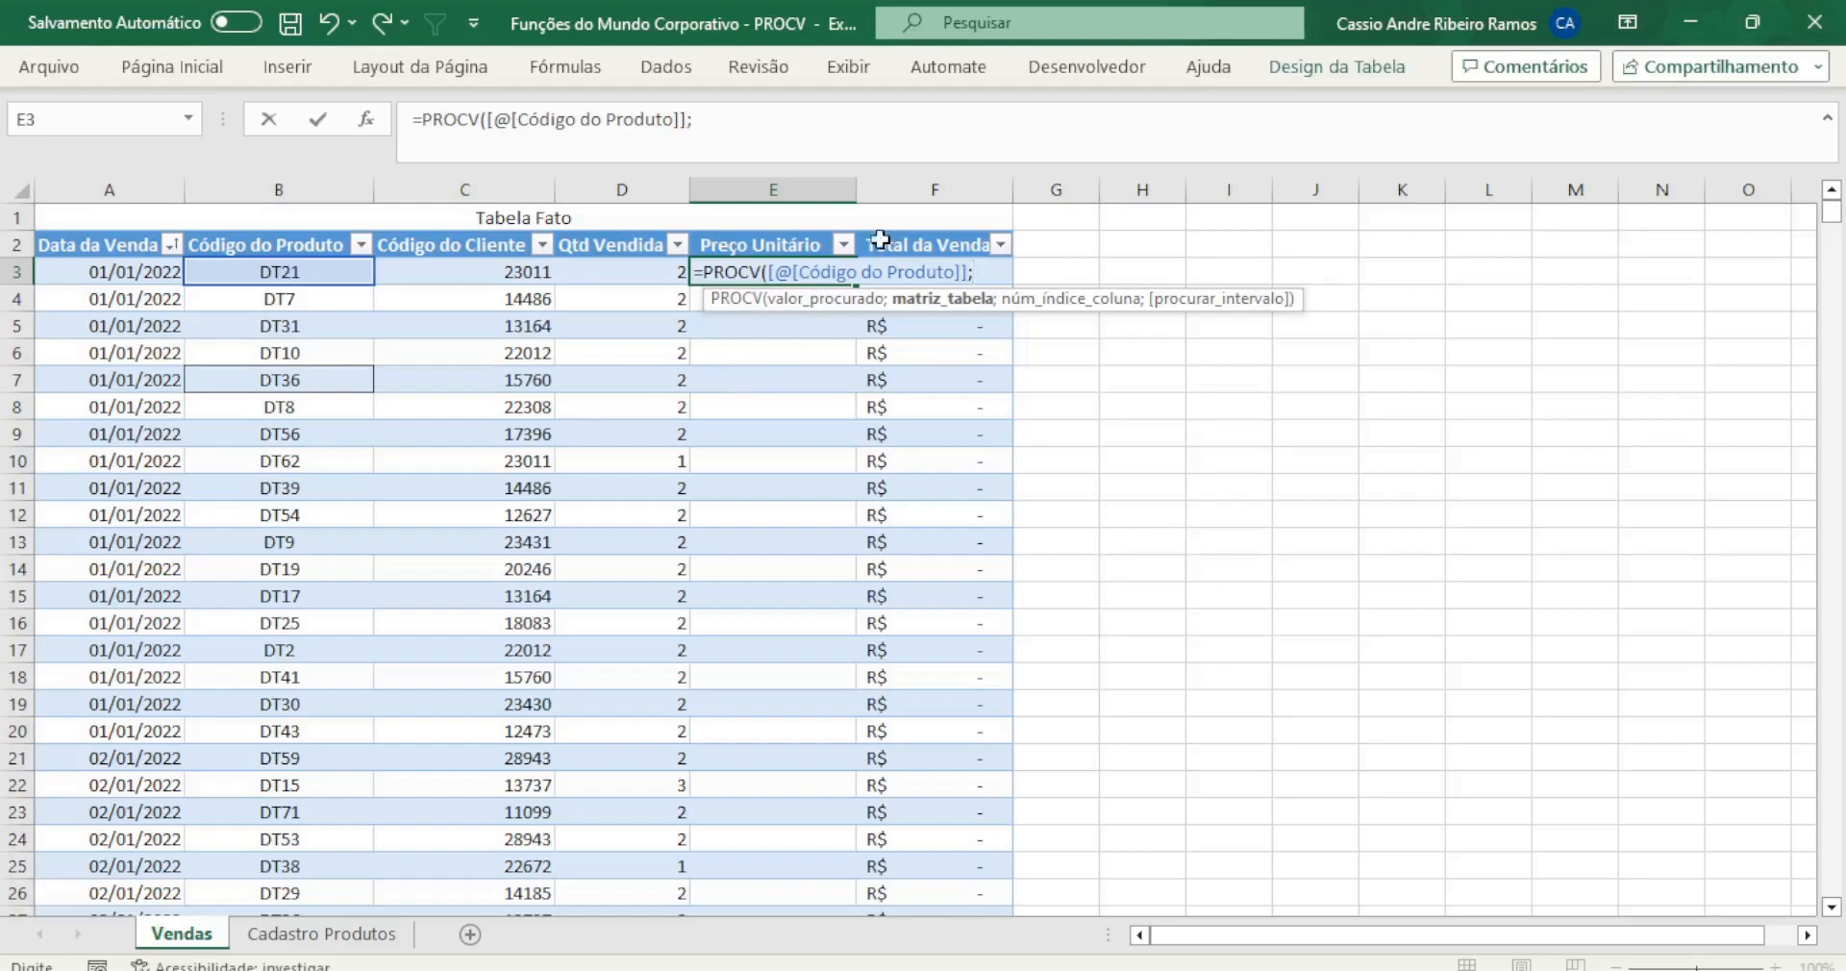
# Set the PROCV table array to the product table on Cadastro Produtos, range $A$2:$D$260 including its header row
pyautogui.click(326, 937)
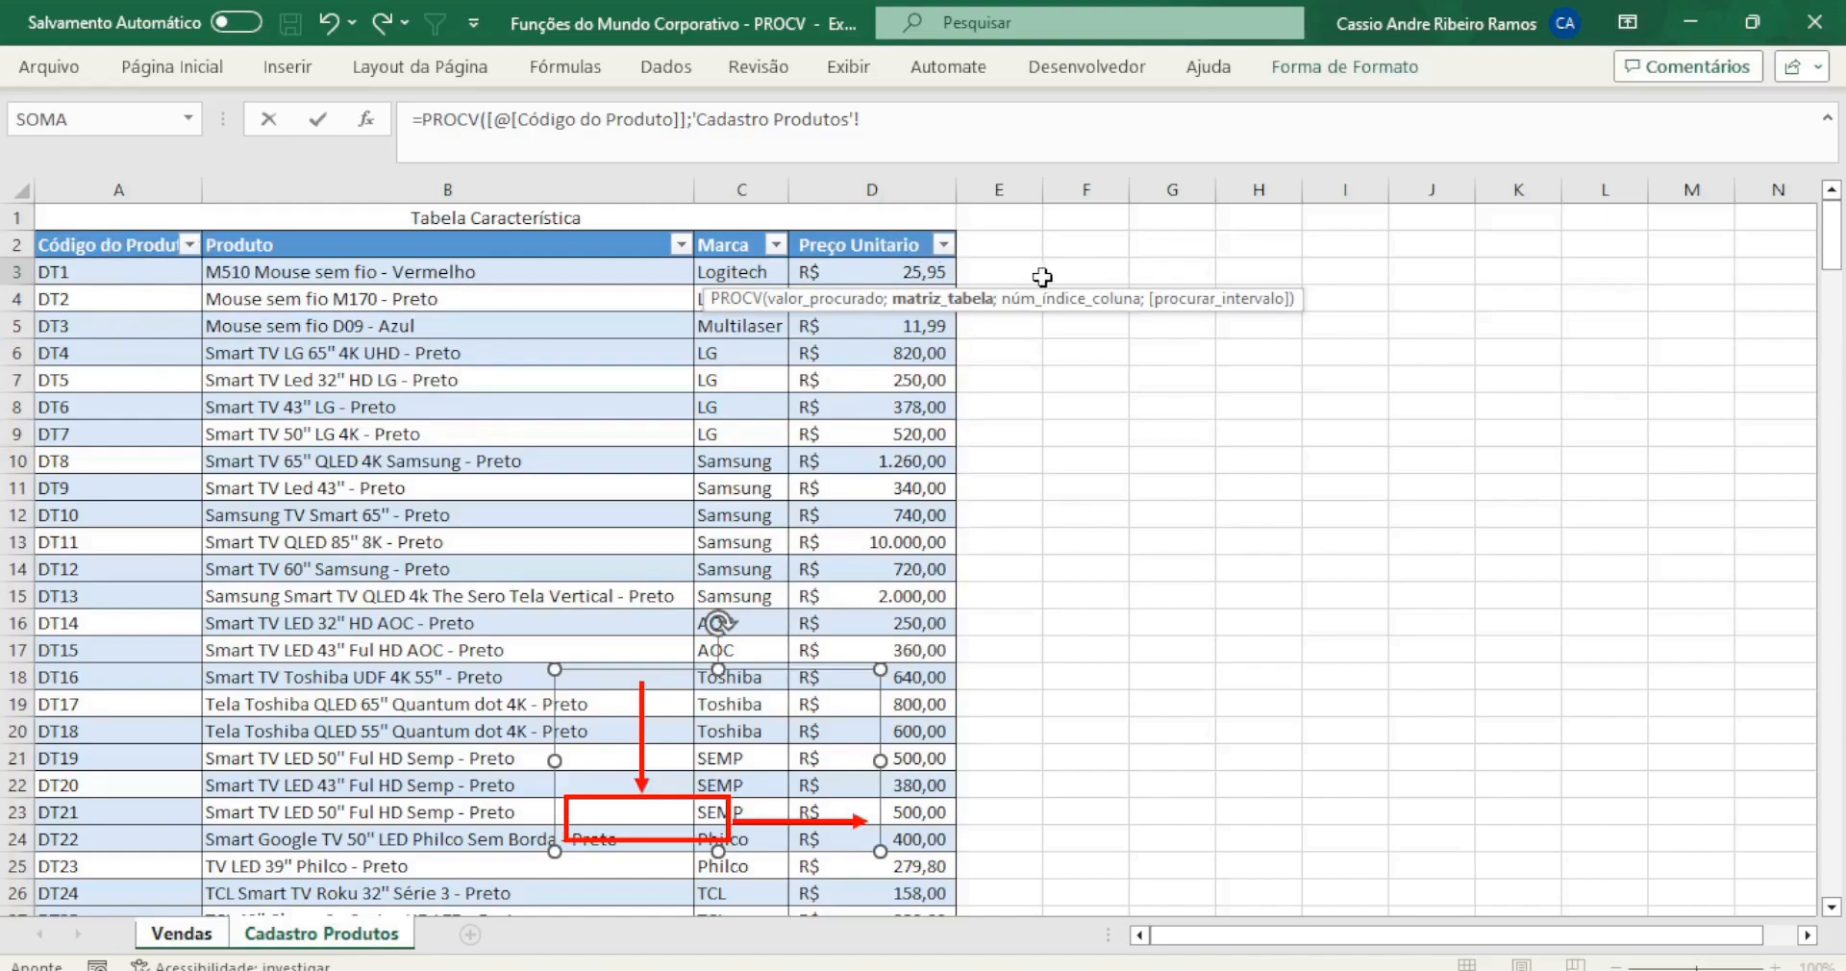
pyautogui.moveTo(1041, 306); pyautogui.dragTo(1482, 350)
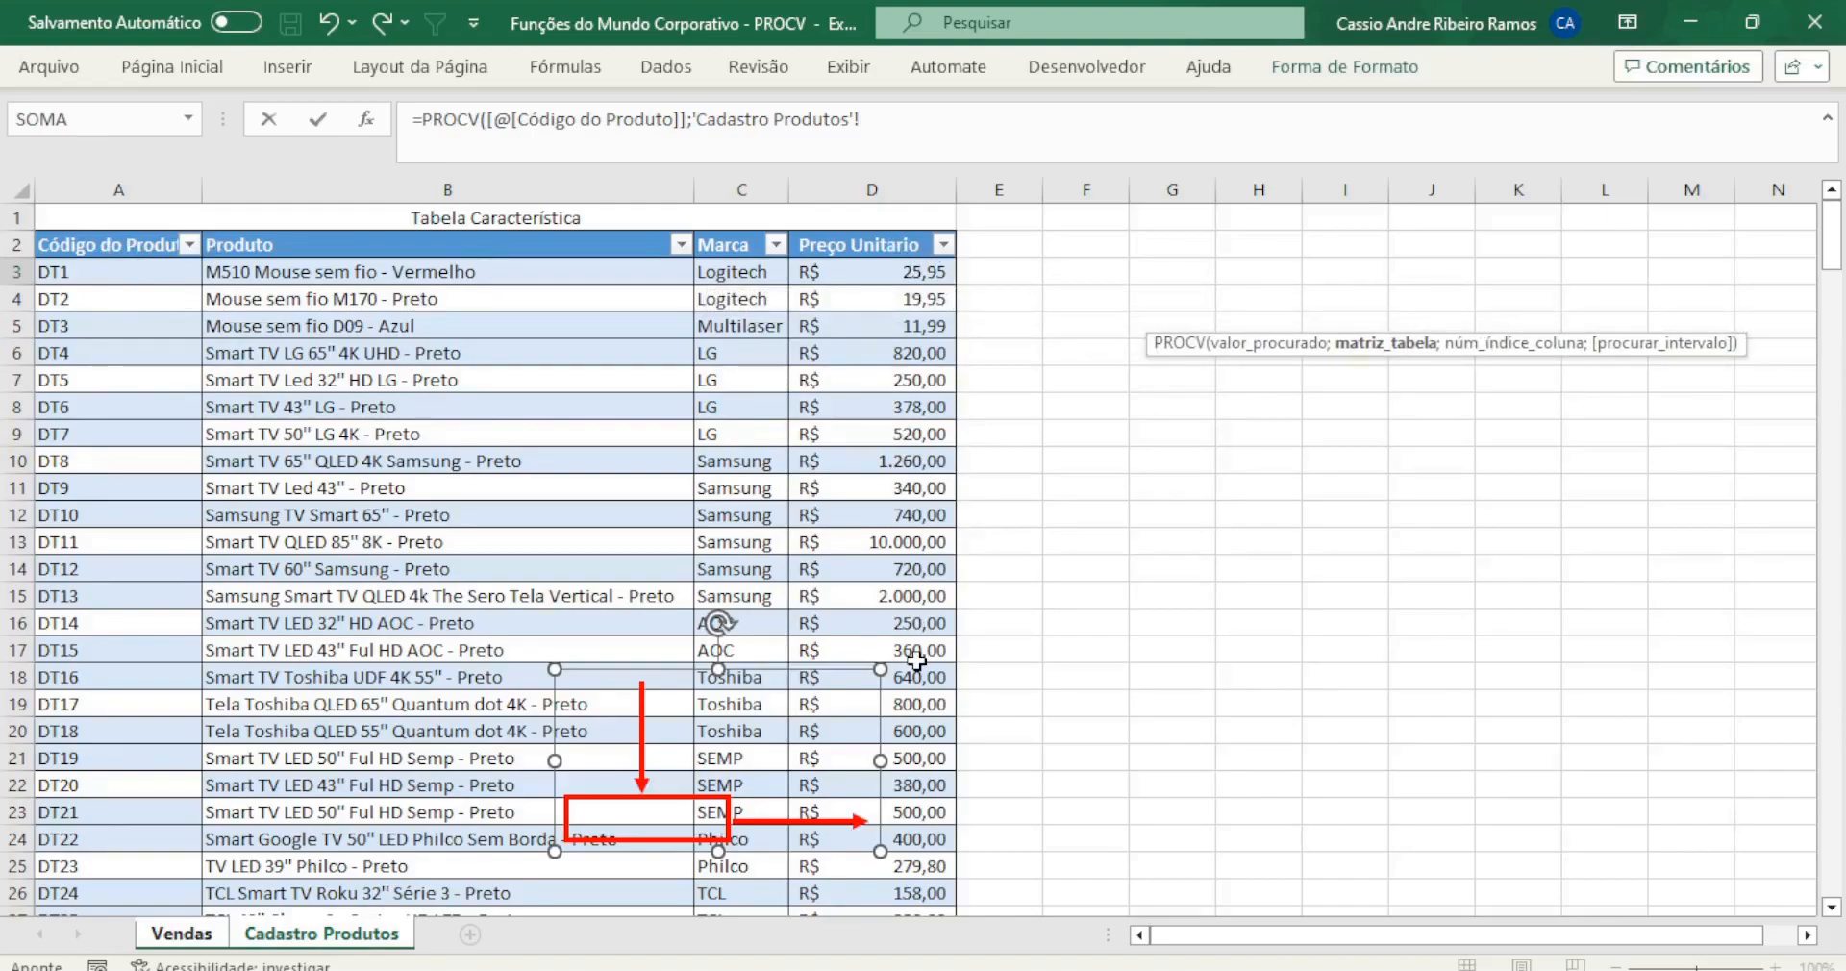
pyautogui.click(96, 245)
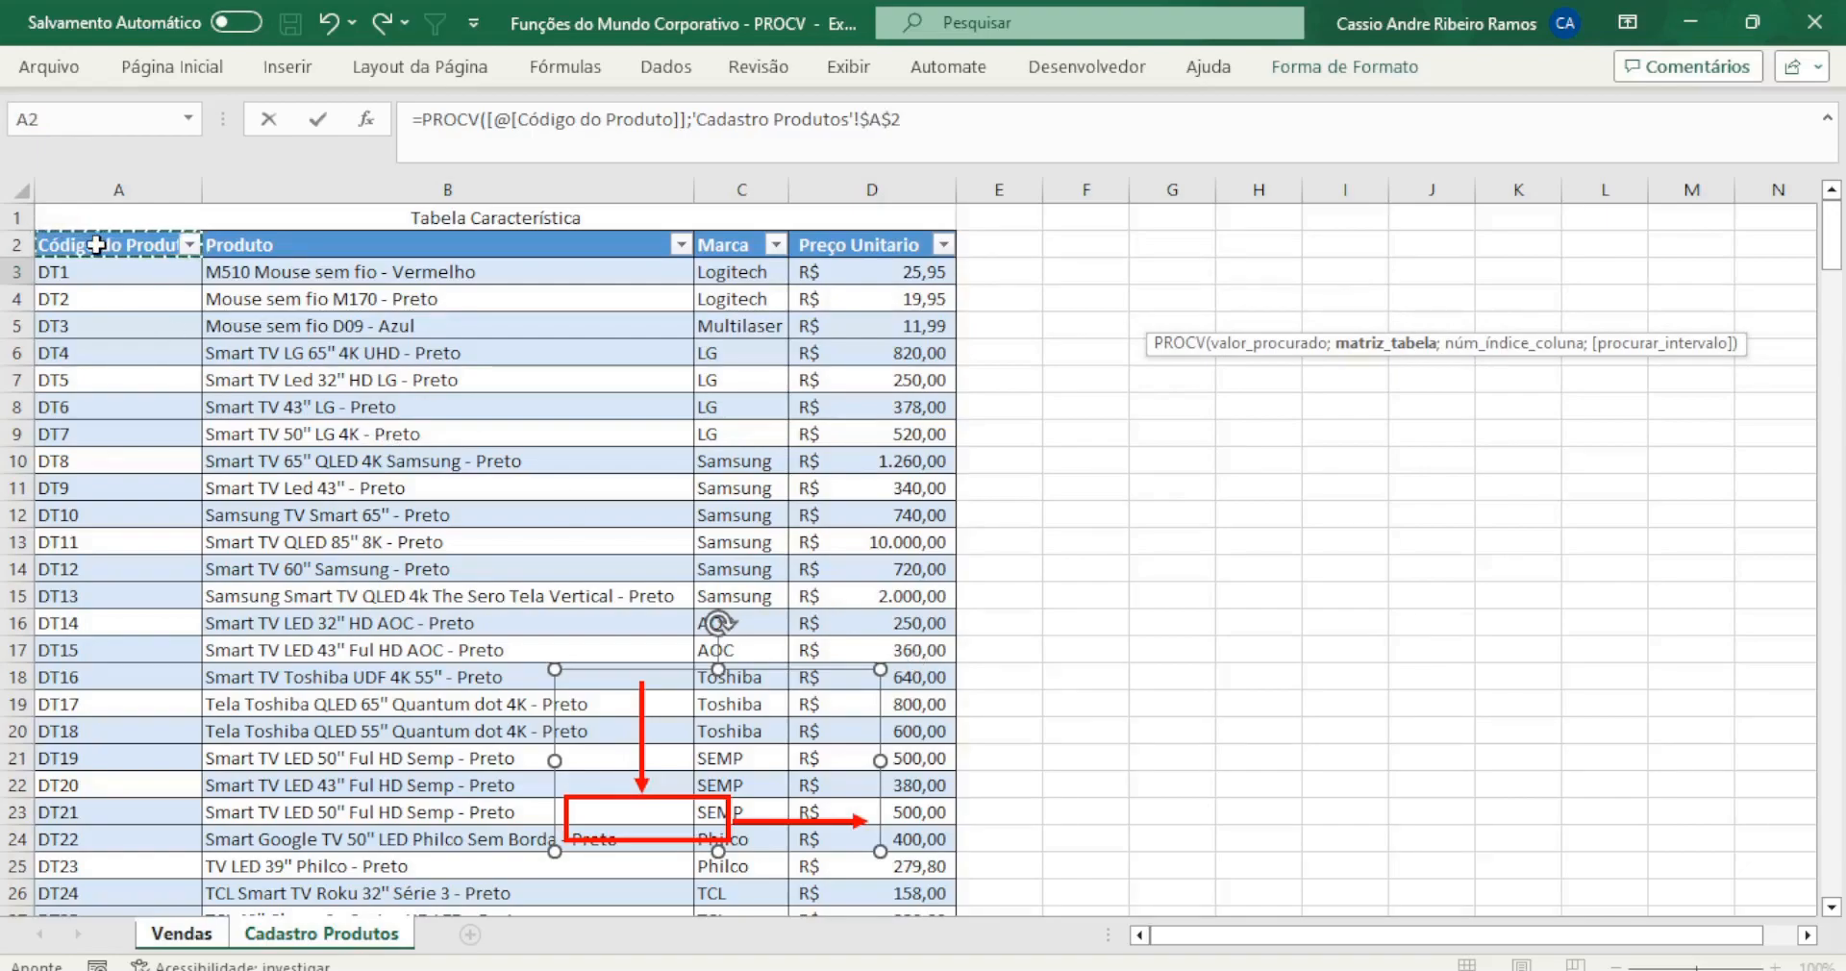
pyautogui.moveTo(142, 245); pyautogui.dragTo(838, 806)
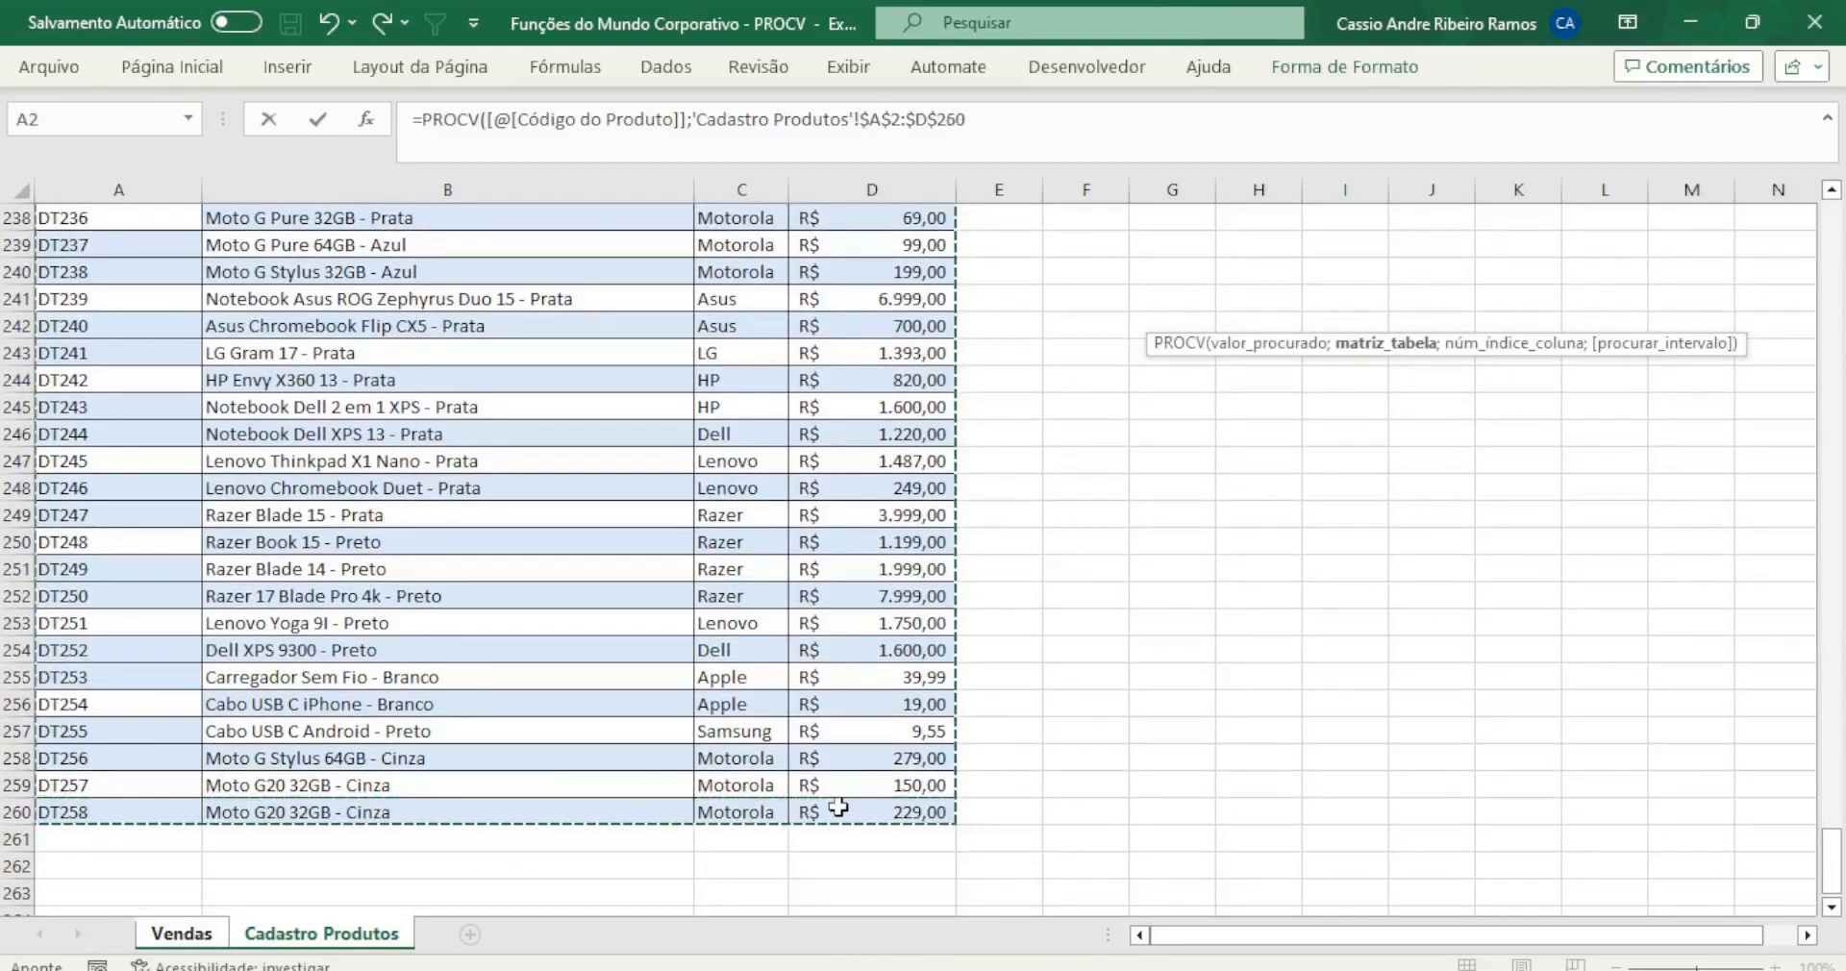
pyautogui.write(';')
pyautogui.moveTo(1835, 860); pyautogui.dragTo(1833, 230)
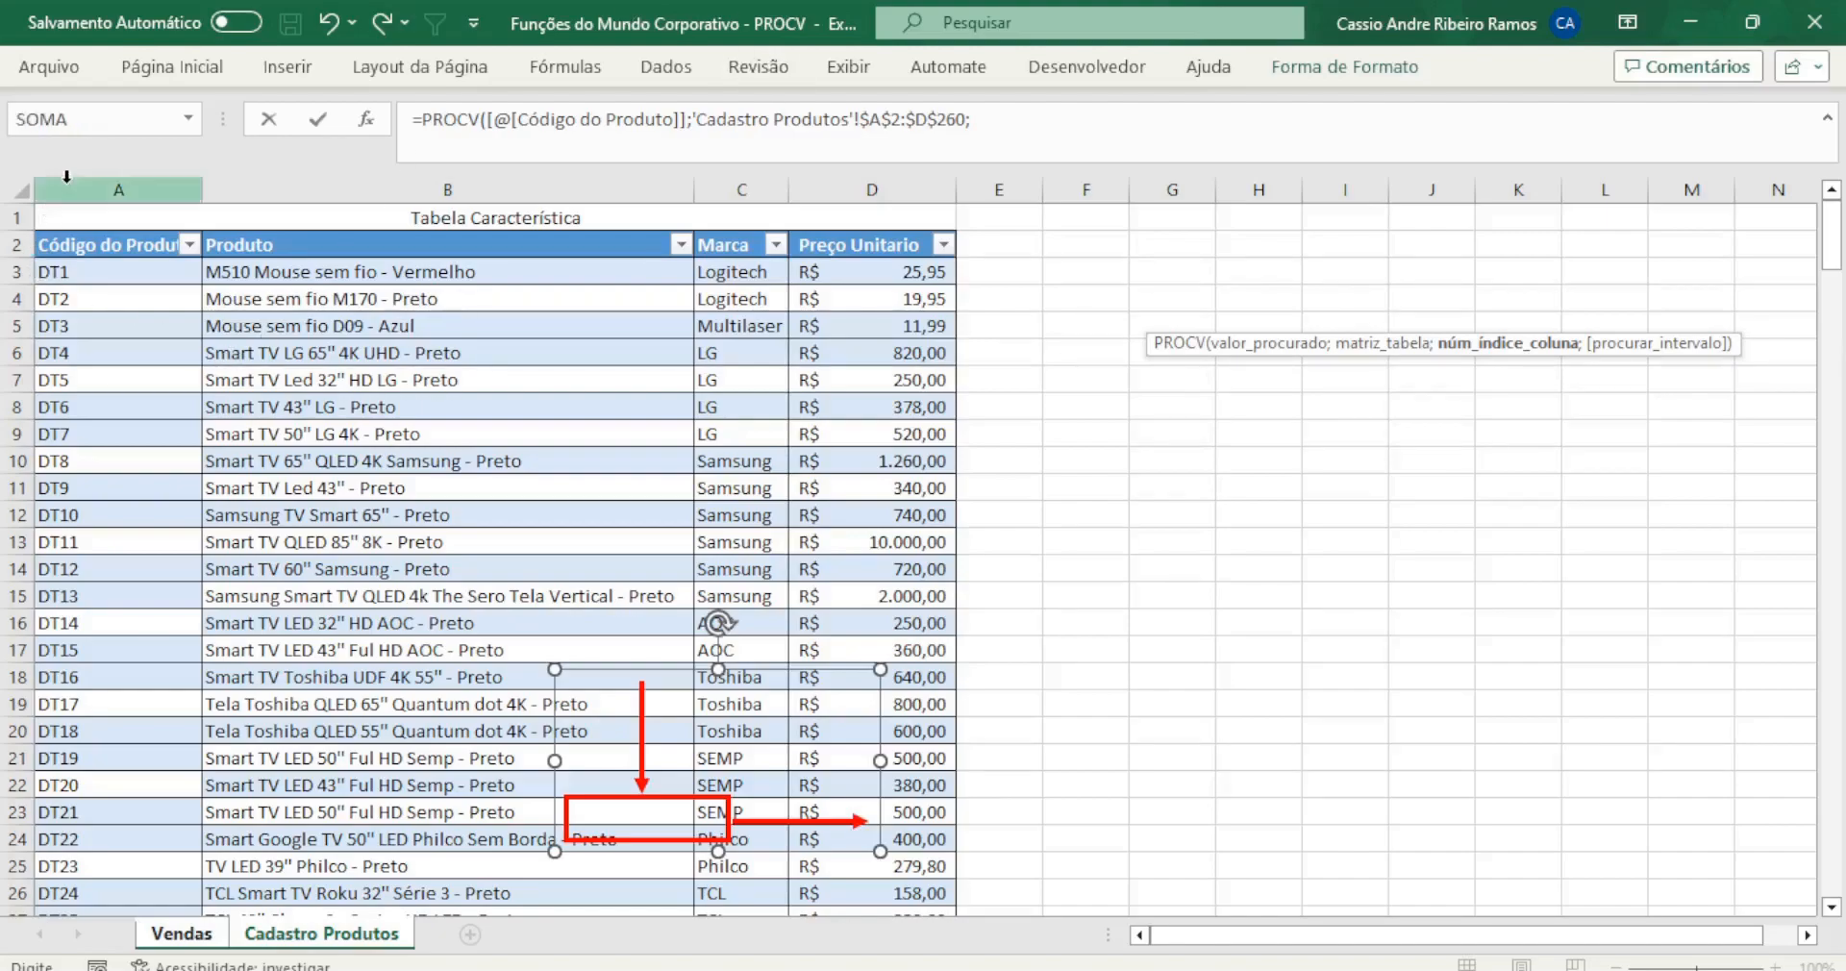
pyautogui.click(125, 274)
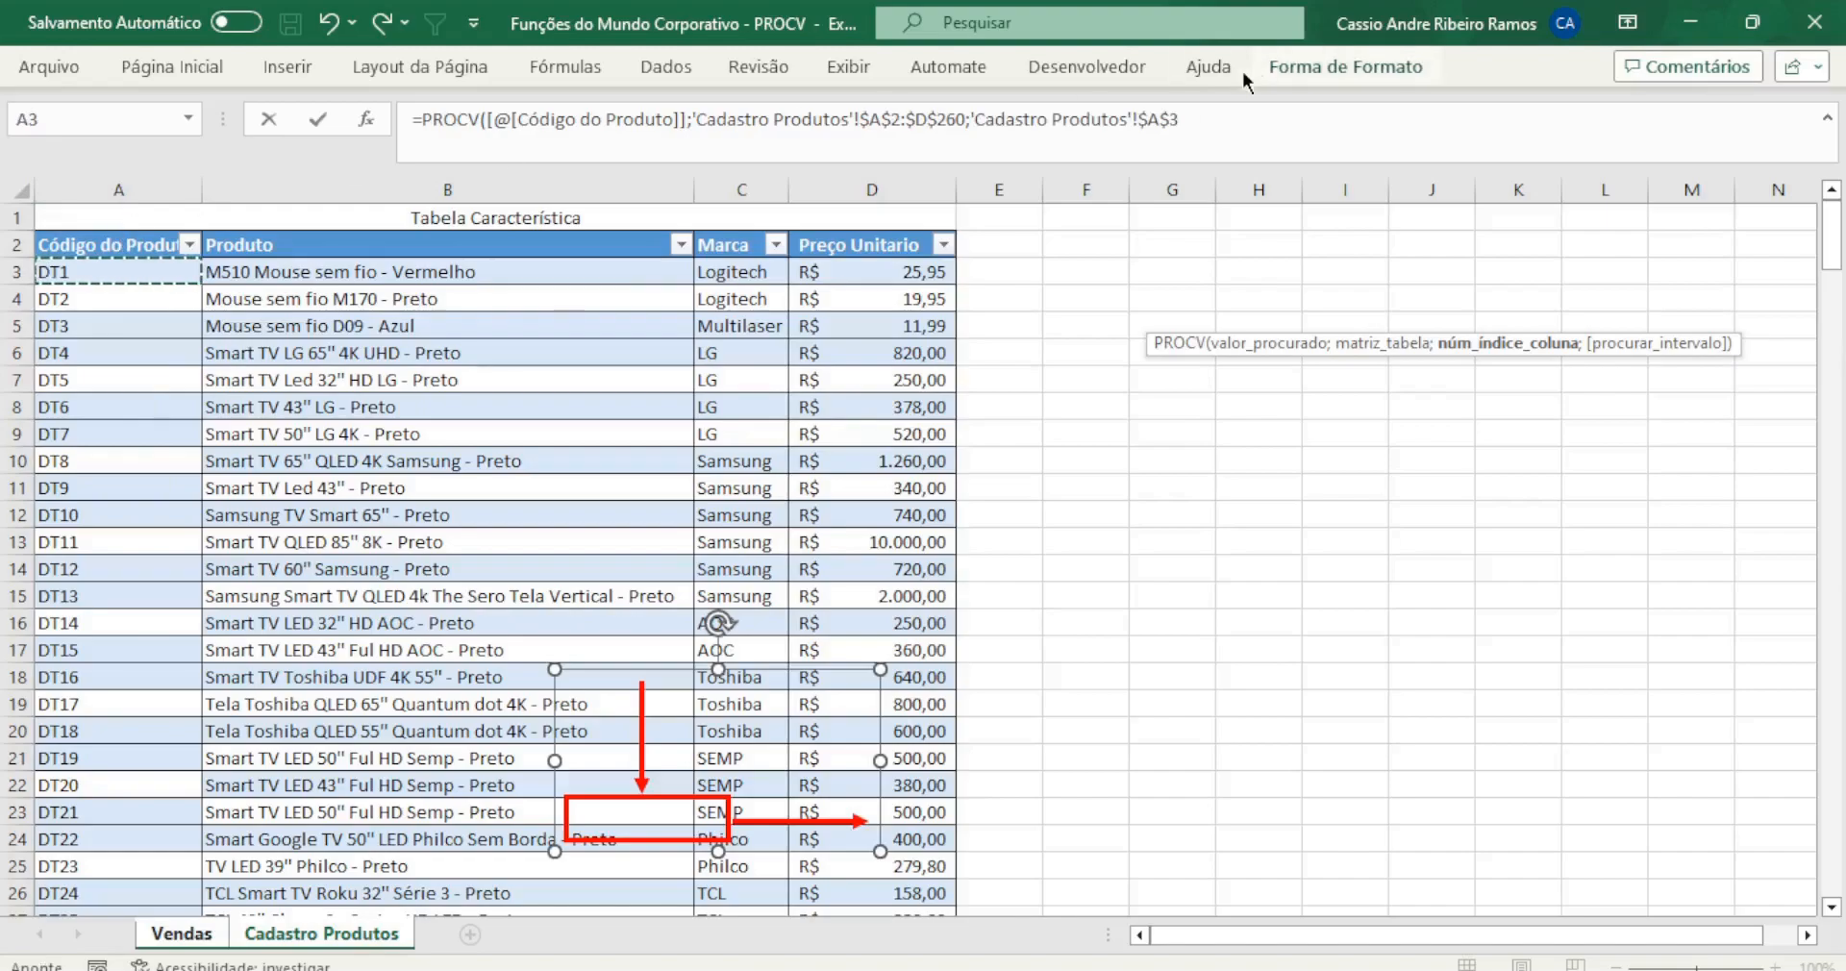
pyautogui.click(1185, 117)
pyautogui.press('BackSpace')
pyautogui.press('BackSpace')
pyautogui.press('BackSpace')
pyautogui.press('BackSpace')
pyautogui.press('BackSpace')
pyautogui.press('BackSpace')
pyautogui.press('BackSpace')
pyautogui.press('BackSpace')
pyautogui.press('BackSpace')
pyautogui.press('BackSpace')
pyautogui.press('BackSpace')
pyautogui.press('BackSpace')
pyautogui.press('BackSpace')
pyautogui.press('BackSpace')
pyautogui.press('BackSpace')
pyautogui.press('BackSpace')
pyautogui.press('BackSpace')
pyautogui.press('BackSpace')
pyautogui.press('BackSpace')
pyautogui.press('BackSpace')
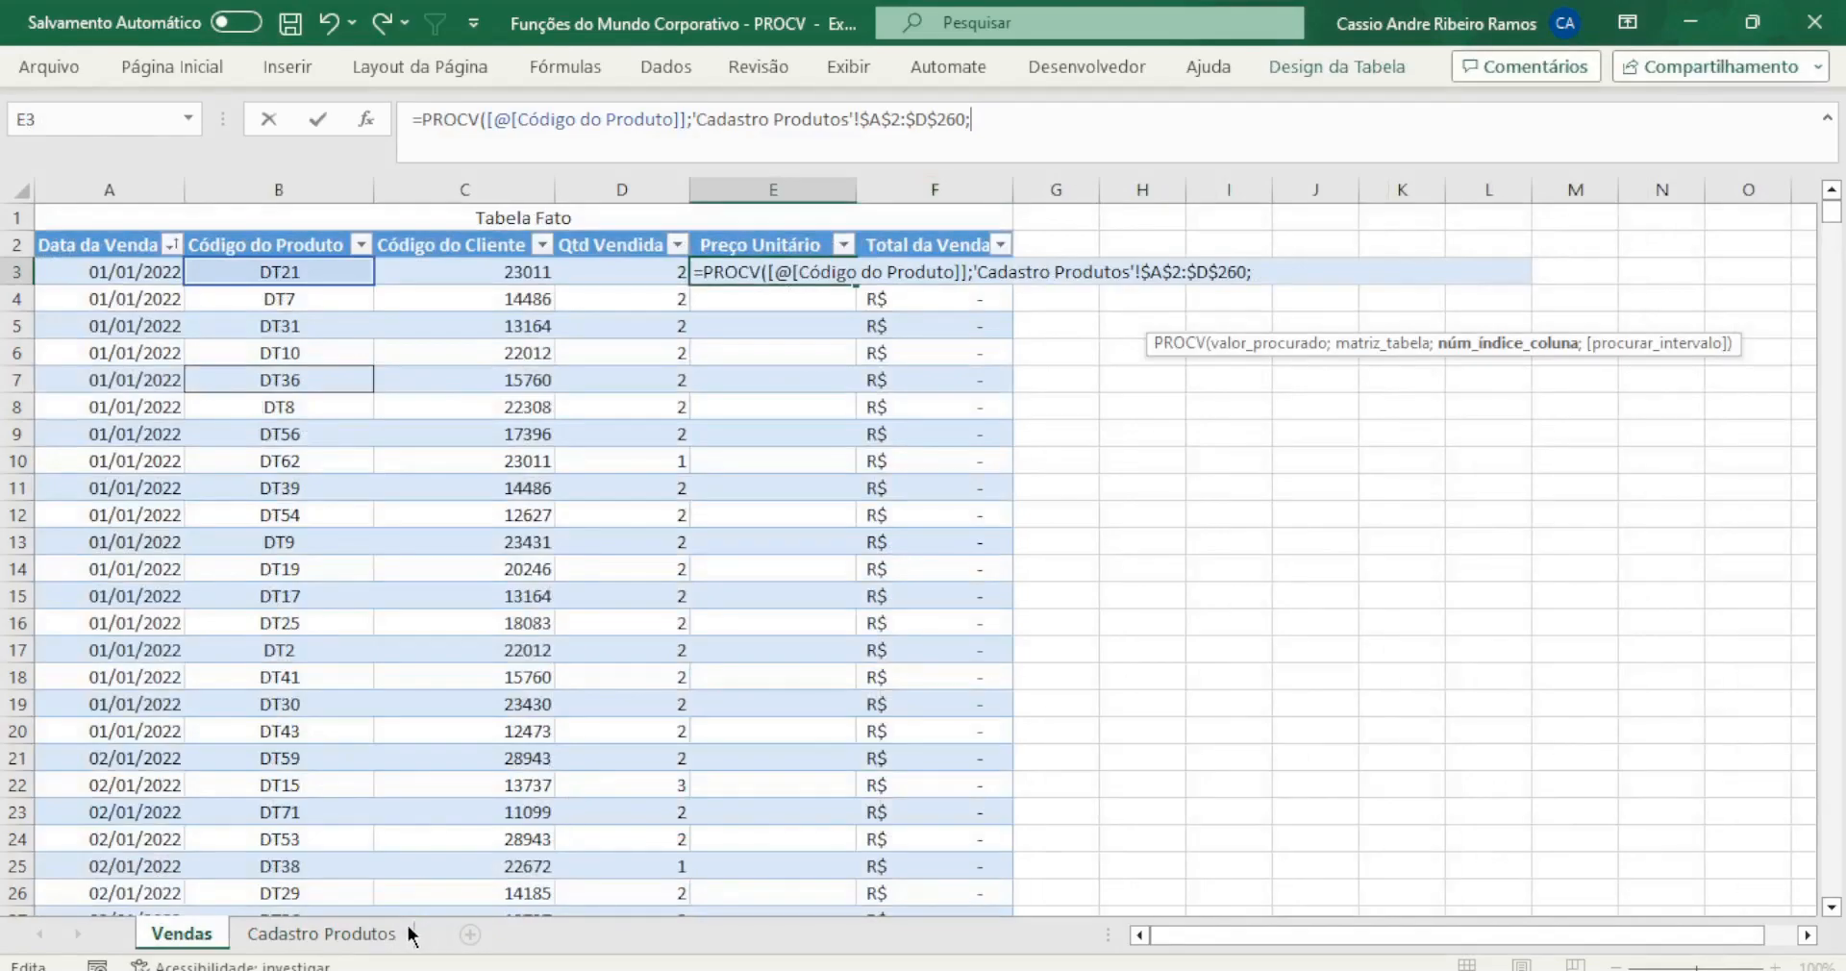
pyautogui.click(364, 932)
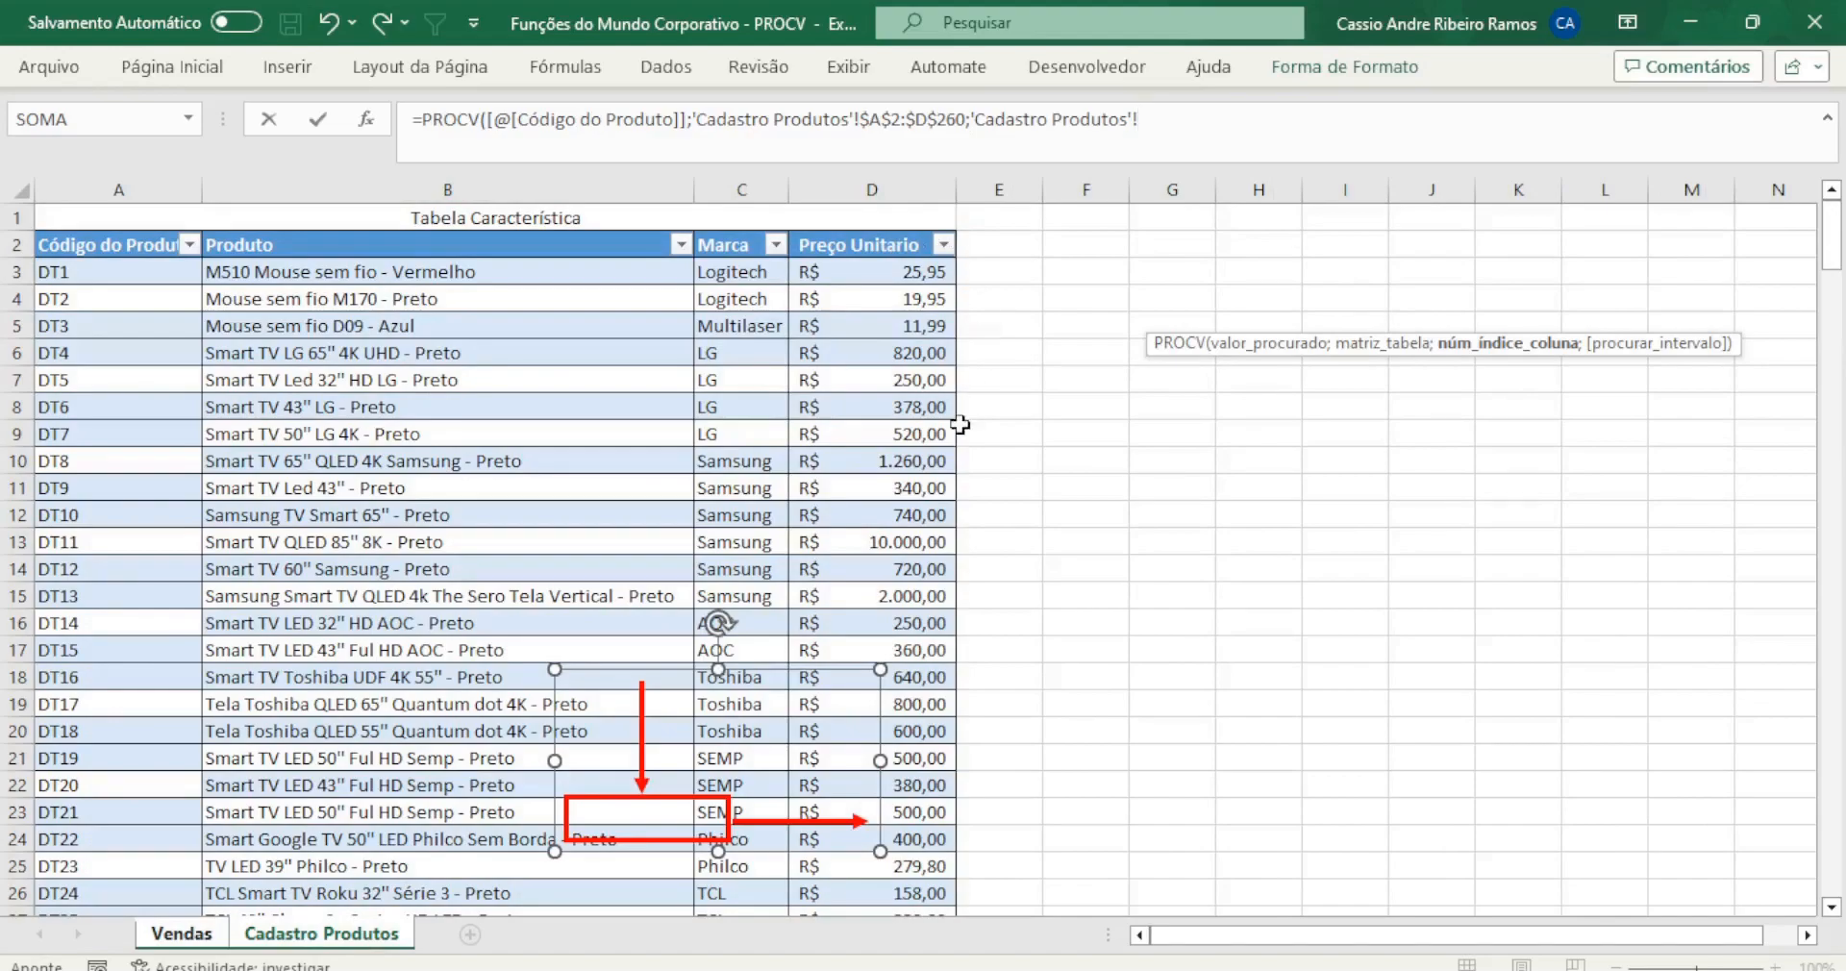
pyautogui.moveTo(1135, 119); pyautogui.dragTo(970, 119)
pyautogui.press('BackSpace')
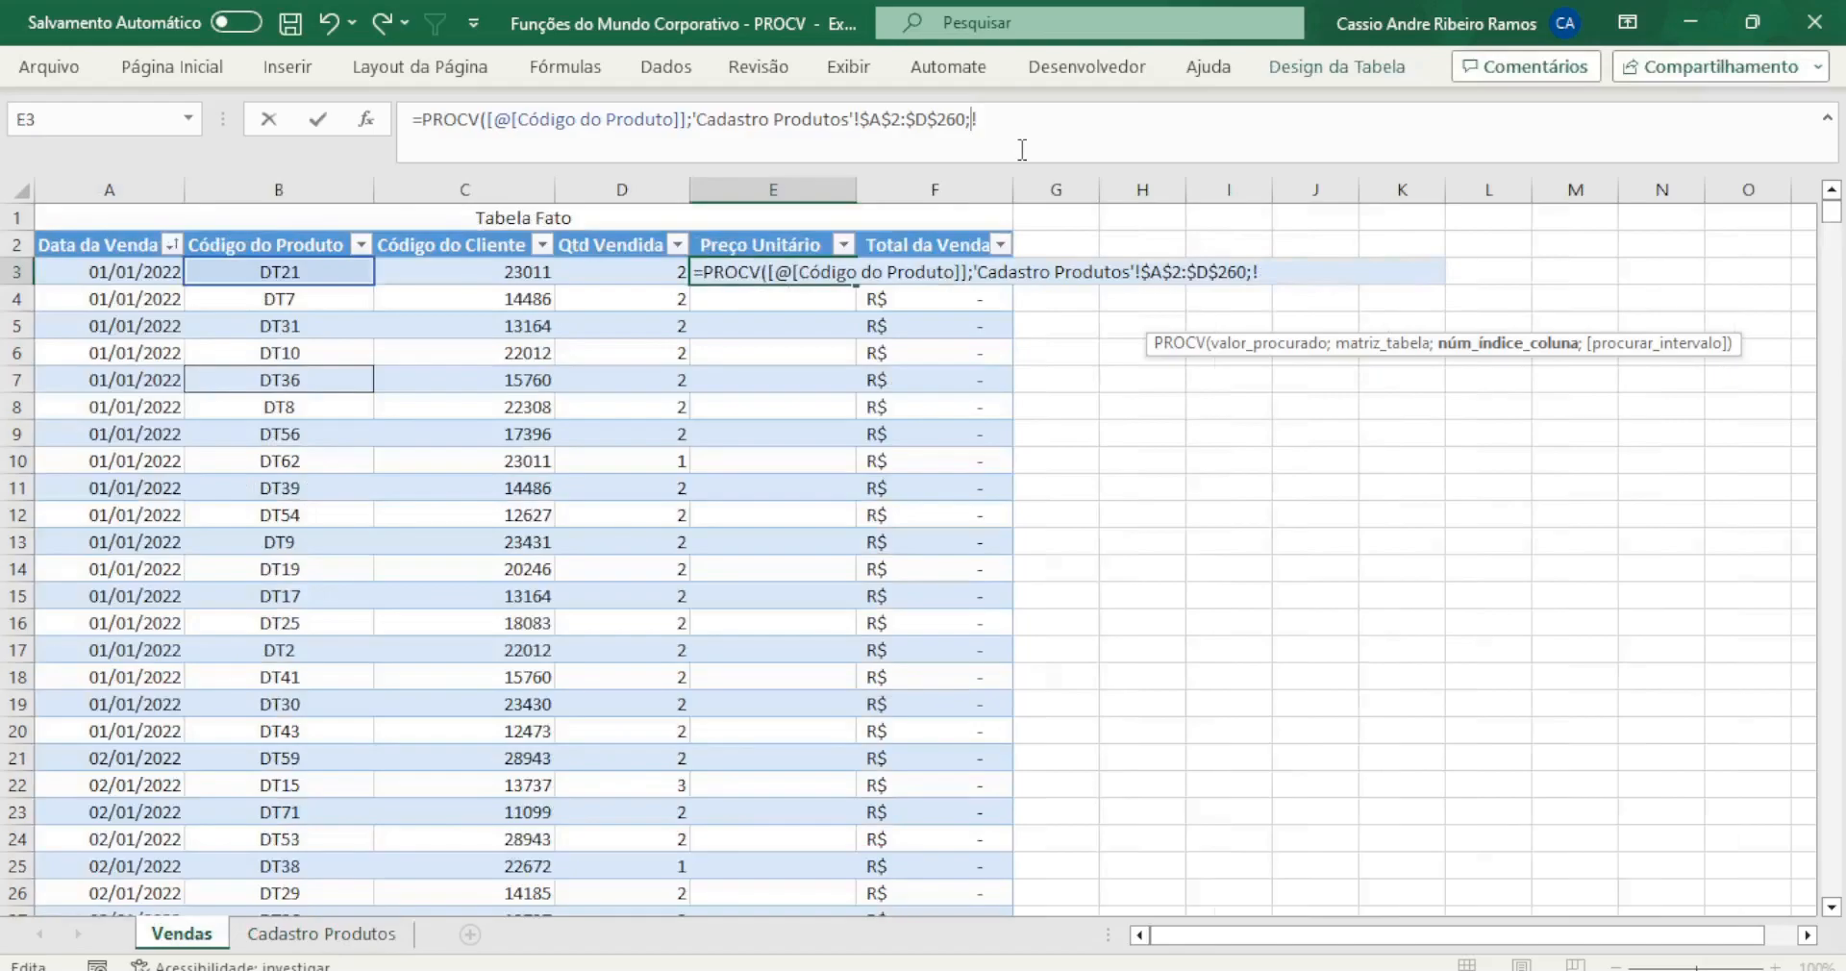
pyautogui.press('BackSpace')
# Complete the PROCV formula with column index 4 and FALSO for an exact match, filling the Preço Unitário column
pyautogui.write('4;')
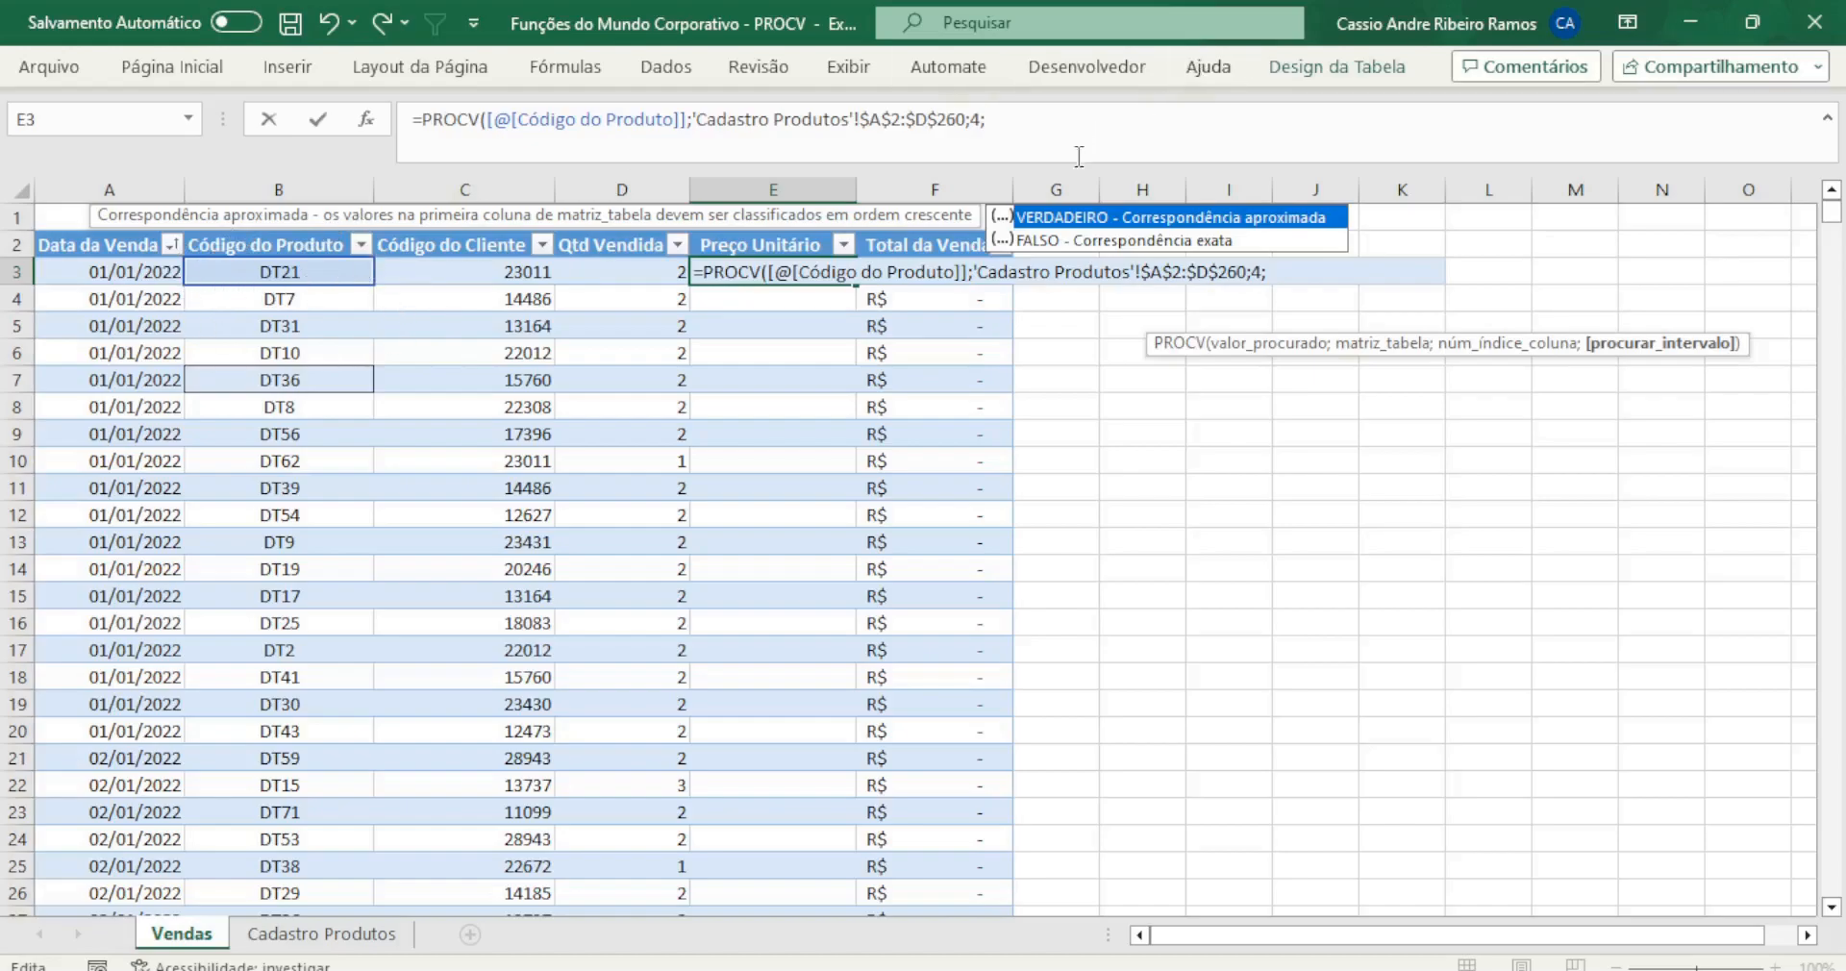
pyautogui.doubleClick(1070, 242)
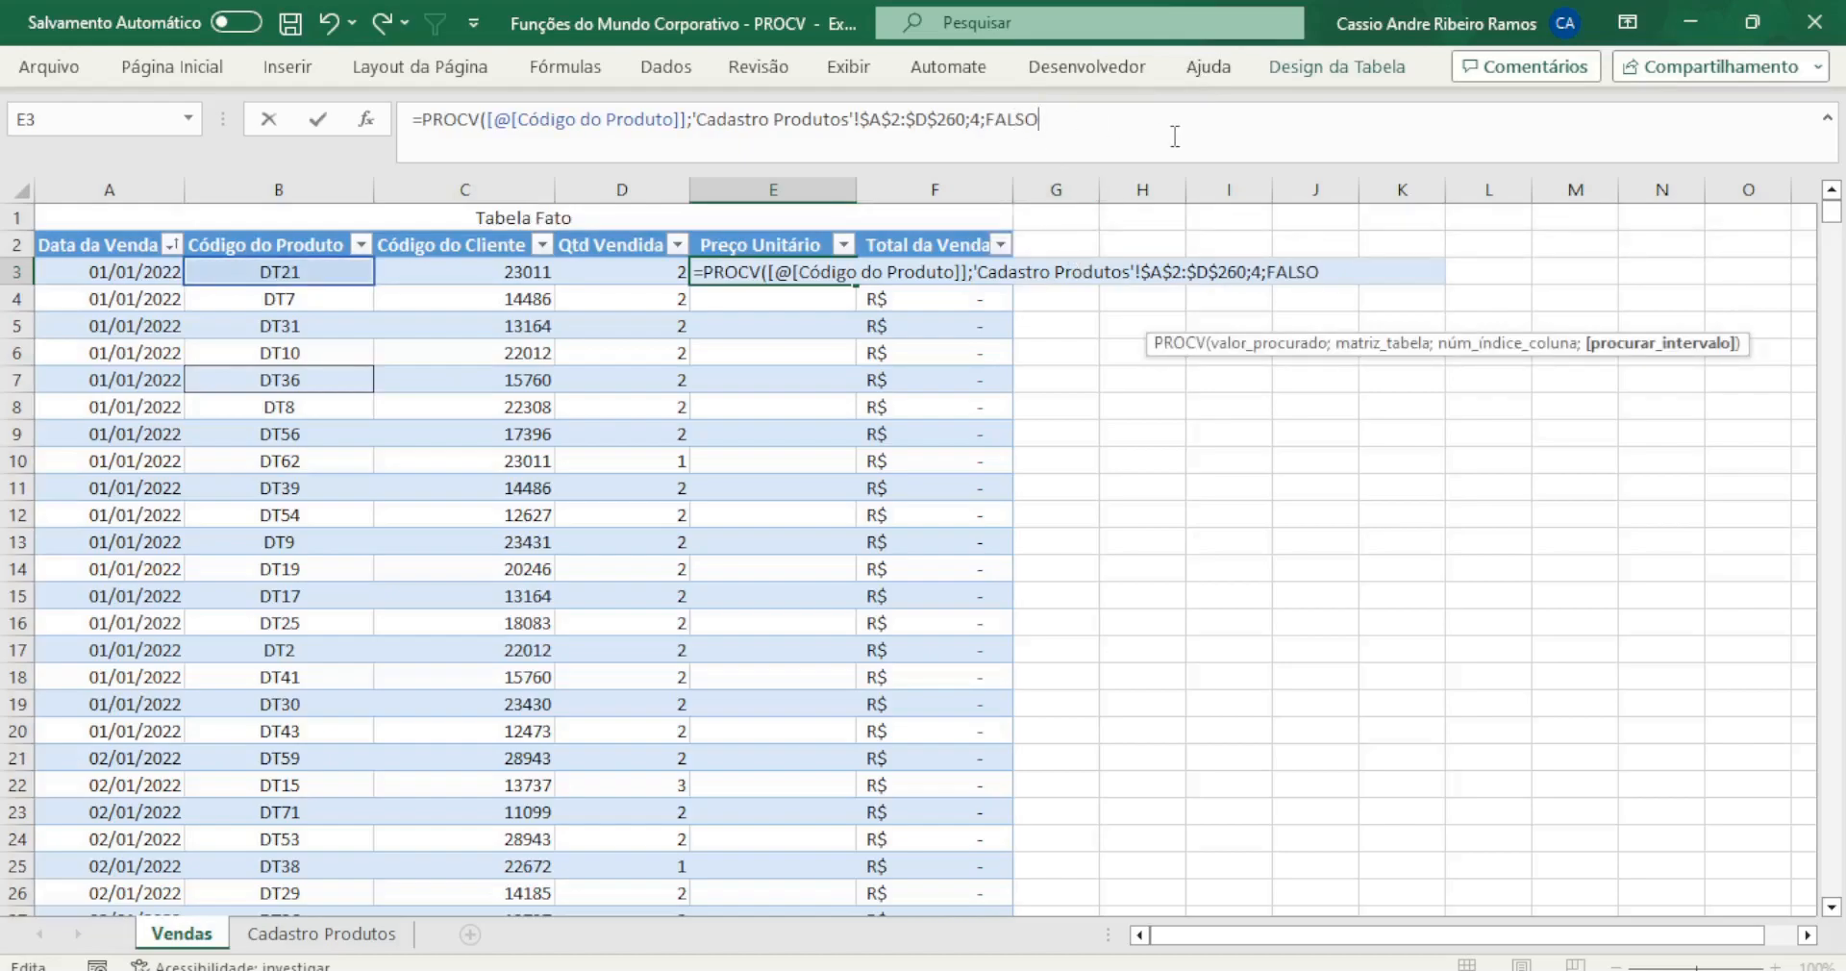
pyautogui.write(')')
pyautogui.press('Return')
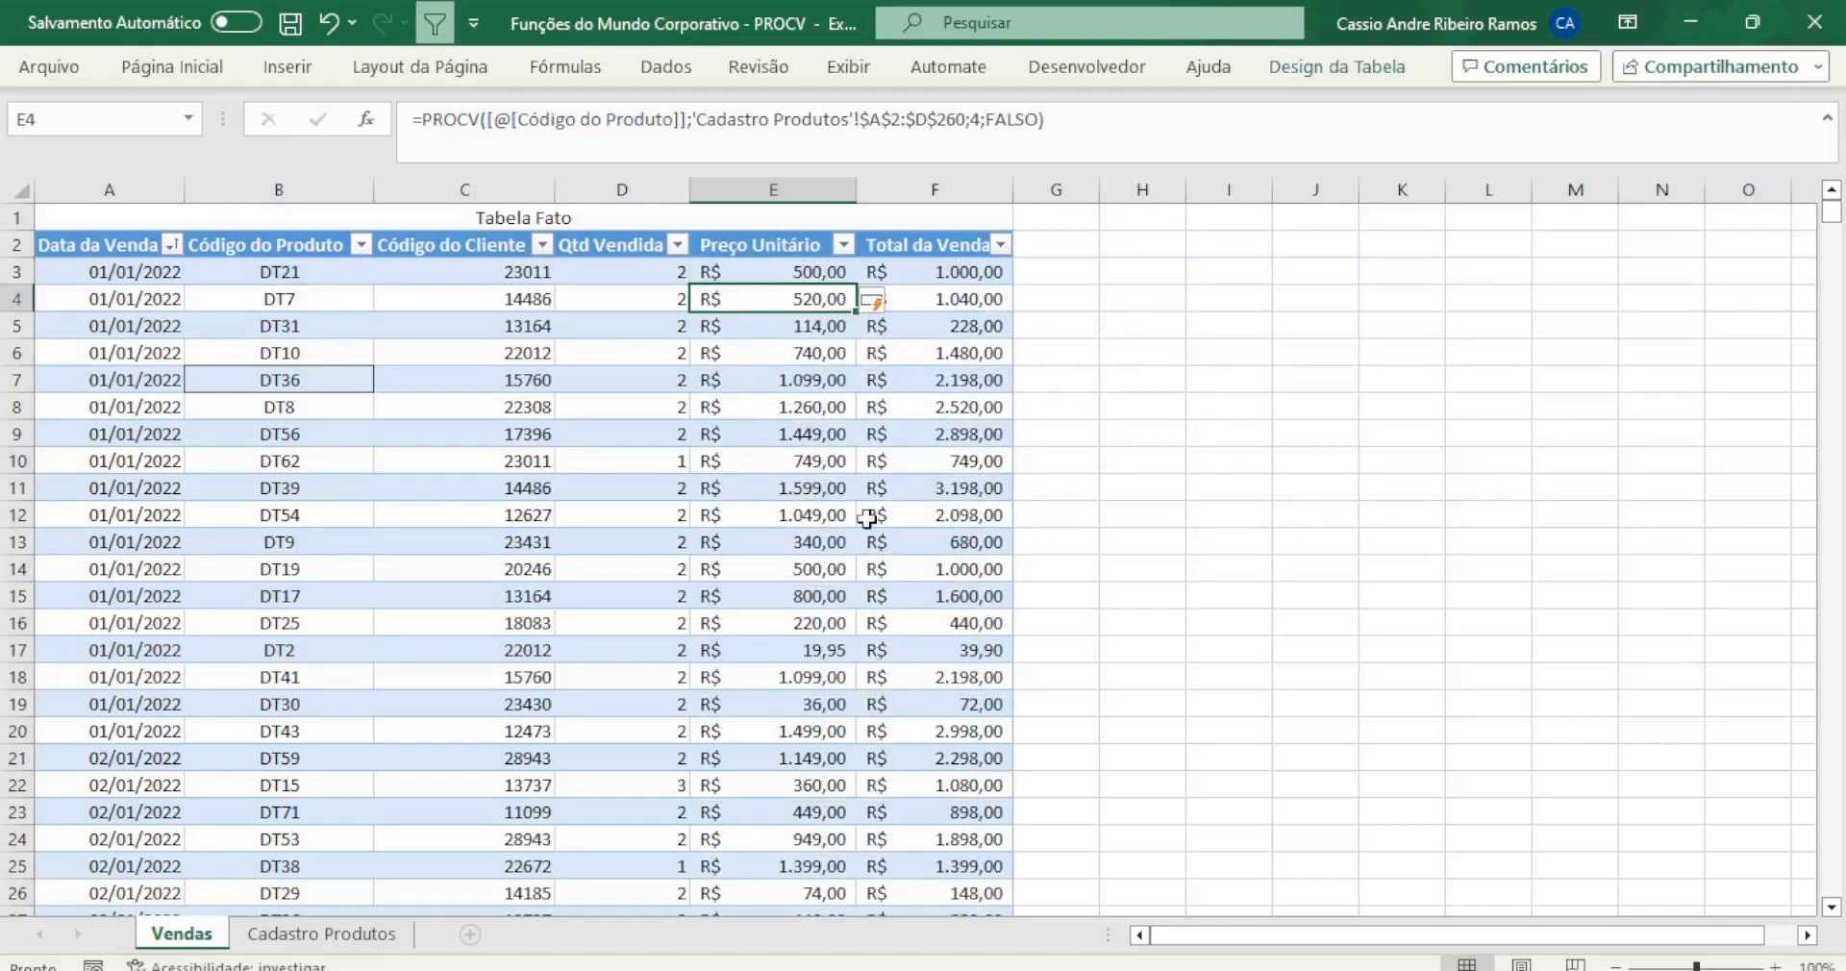
# Examine the PROCV formula and unit prices down the rows of the Preço Unitário column in Vendas
pyautogui.press('Down')
pyautogui.press('Down')
pyautogui.press('Down')
pyautogui.press('Down')
pyautogui.press('Down')
pyautogui.press('Down')
pyautogui.press('Down')
pyautogui.press('Down')
pyautogui.press('Down')
pyautogui.press('Down')
pyautogui.press('Down')
pyautogui.press('Down')
pyautogui.press('Down')
pyautogui.press('Down')
pyautogui.press('Down')
pyautogui.press('Down')
pyautogui.press('Down')
pyautogui.press('Down')
pyautogui.press('Down')
pyautogui.press('Down')
pyautogui.press('Down')
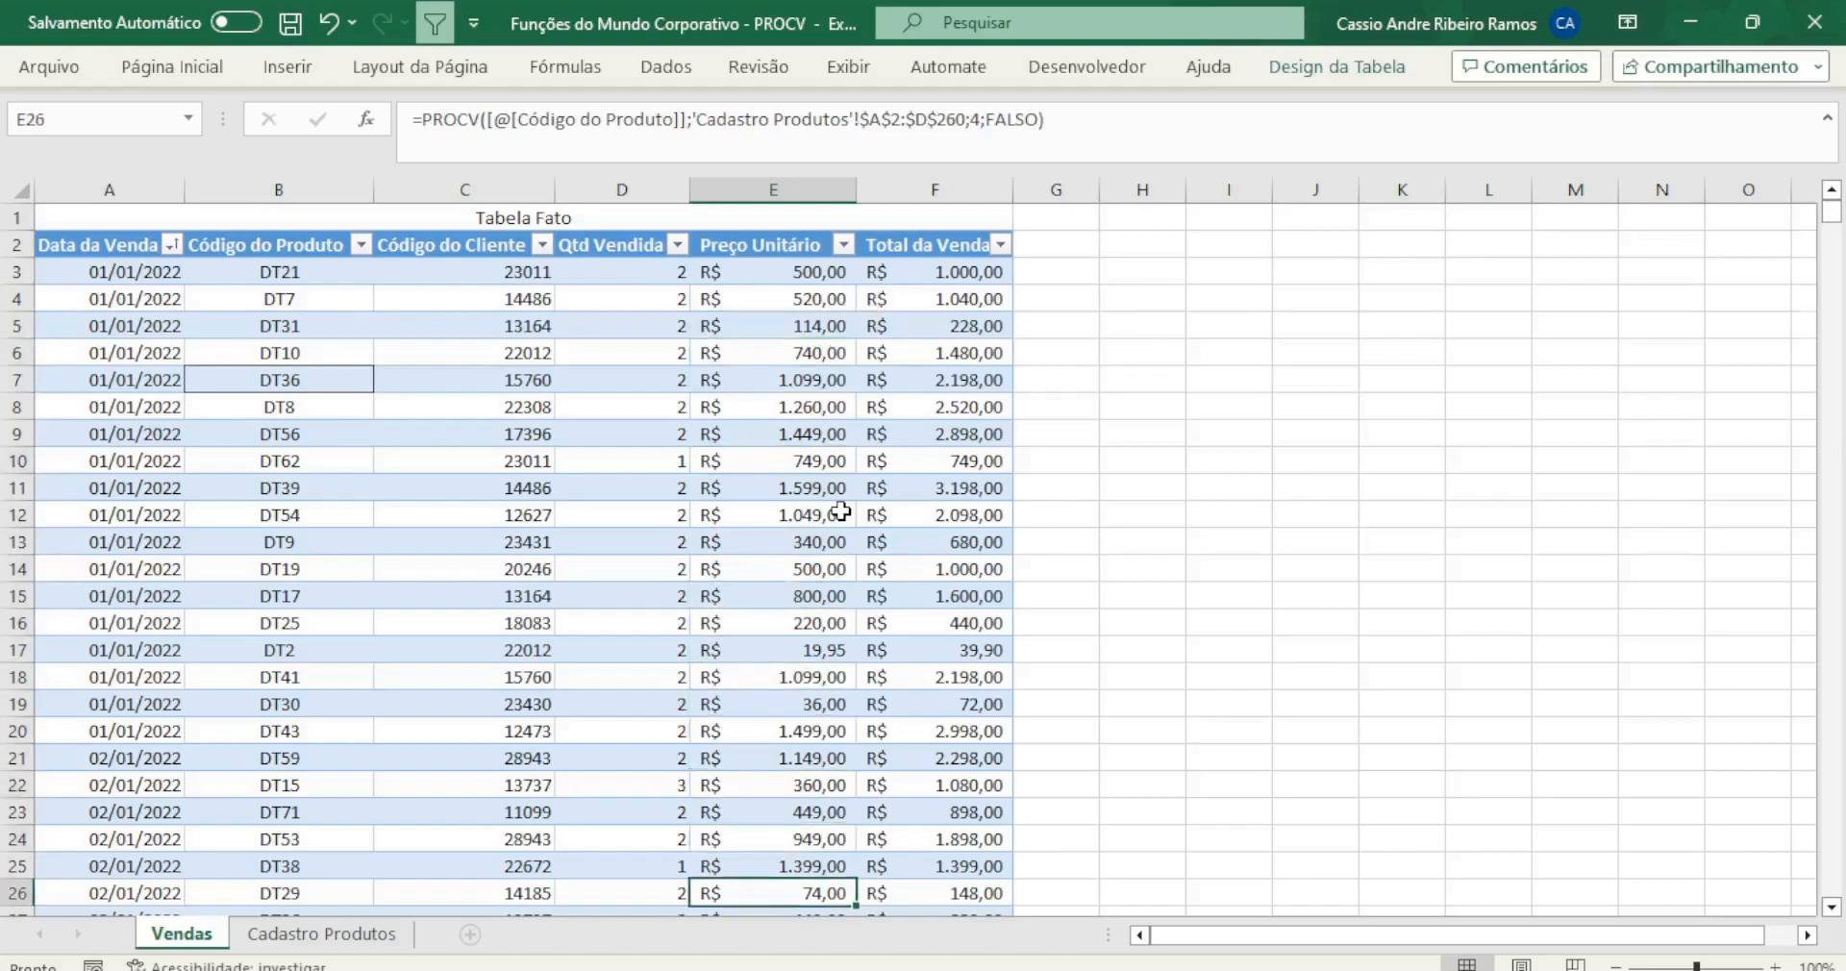
pyautogui.press('Up')
pyautogui.press('Up')
pyautogui.press('Up')
pyautogui.press('Up')
pyautogui.press('Up')
pyautogui.press('Up')
pyautogui.press('Up')
pyautogui.press('Up')
pyautogui.press('Up')
pyautogui.press('Up')
pyautogui.press('Up')
pyautogui.press('Up')
pyautogui.press('Up')
pyautogui.press('Up')
pyautogui.press('Up')
pyautogui.press('Up')
pyautogui.press('Up')
pyautogui.press('Up')
pyautogui.press('Up')
pyautogui.press('Up')
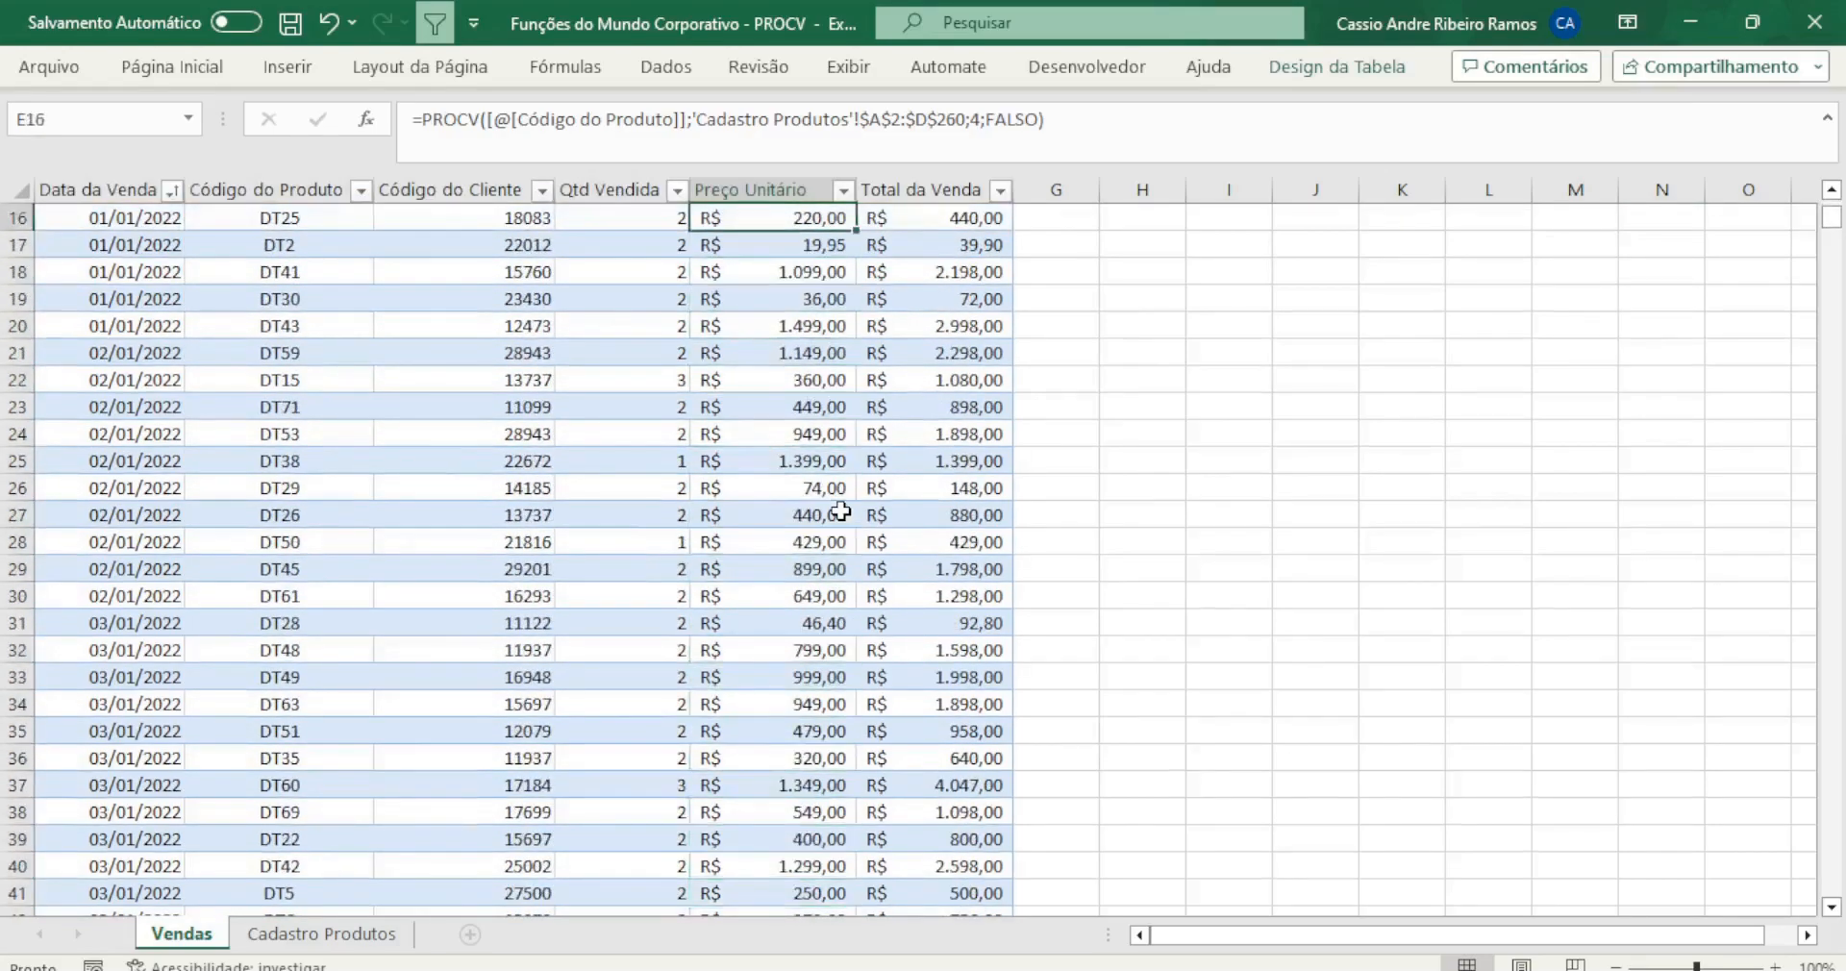